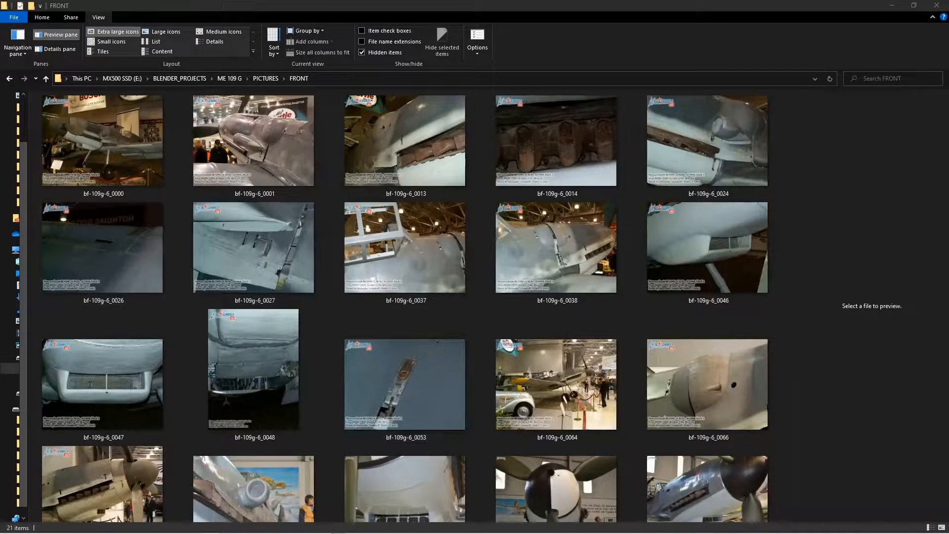
Step: Look through the Bf 109 photo and drawing reference folders and switch to Blender
{"action": "key", "text": "alt+Tab"}
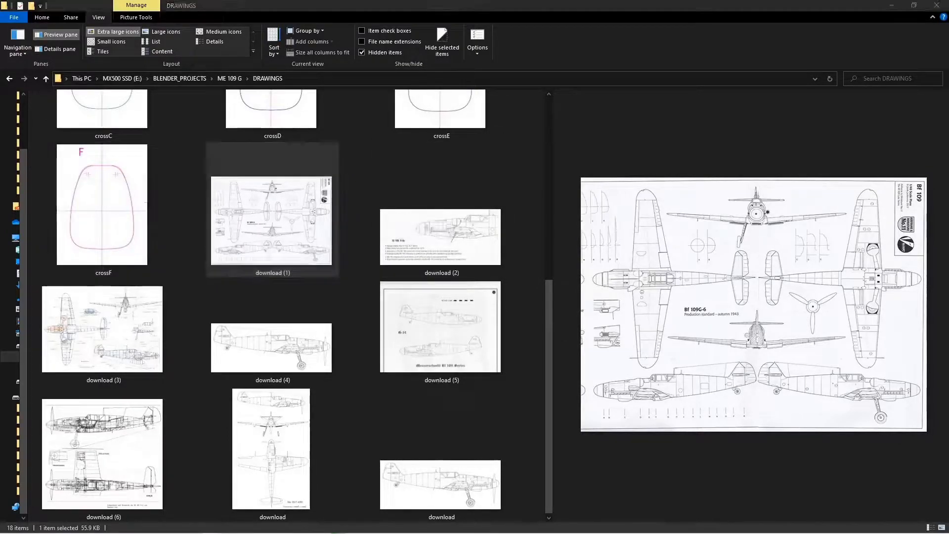
{"action": "key", "text": "alt+Tab"}
{"action": "key", "text": "alt+Tab"}
{"action": "key", "text": "alt+Tab"}
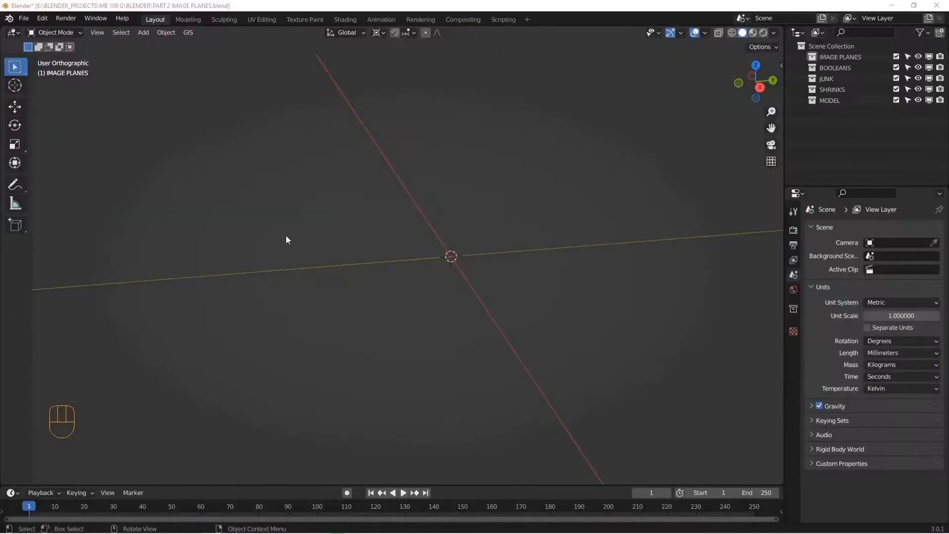
Step: Add an image empty at the origin in the IMAGE PLANES collection, aligned to the right orthographic view
{"action": "middle_click_drag", "start_coordinate": [473, 331], "coordinate": [477, 316], "text": "alt"}
{"action": "middle_click_drag", "start_coordinate": [534, 328], "coordinate": [488, 302], "text": "shift"}
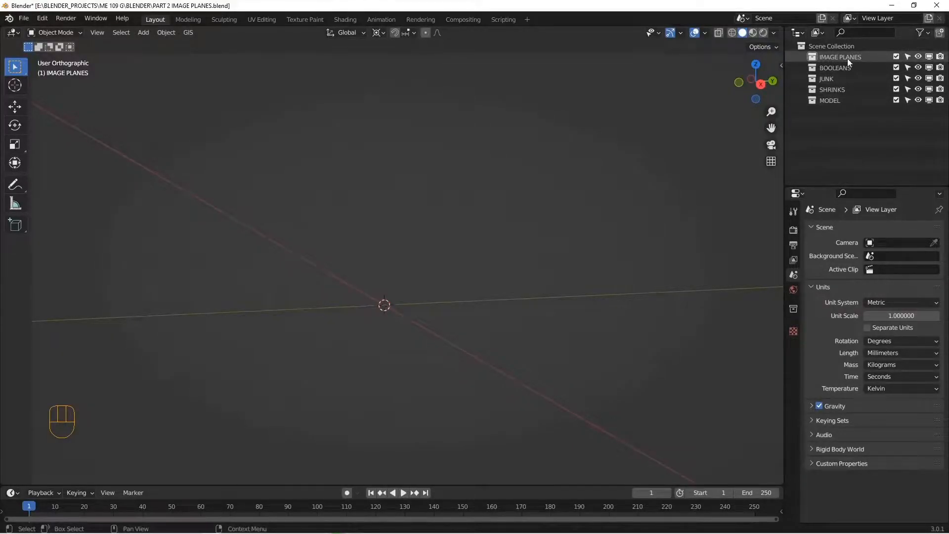
{"action": "middle_click_drag", "start_coordinate": [497, 289], "coordinate": [471, 297], "text": "alt"}
{"action": "key", "text": "KP_3"}
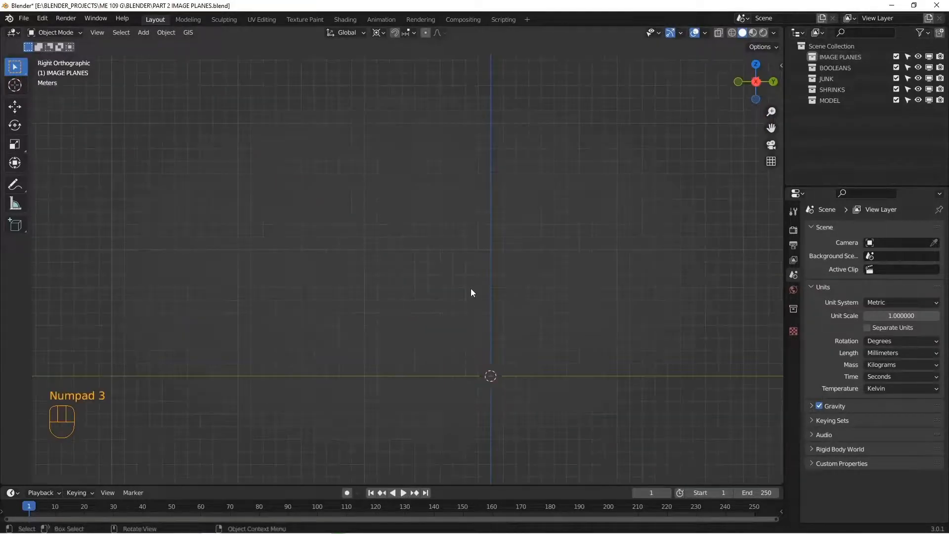
{"action": "scroll", "coordinate": [511, 341], "scroll_direction": "up", "scroll_amount": 6}
{"action": "middle_click_drag", "start_coordinate": [541, 381], "coordinate": [452, 271], "text": "alt+shift"}
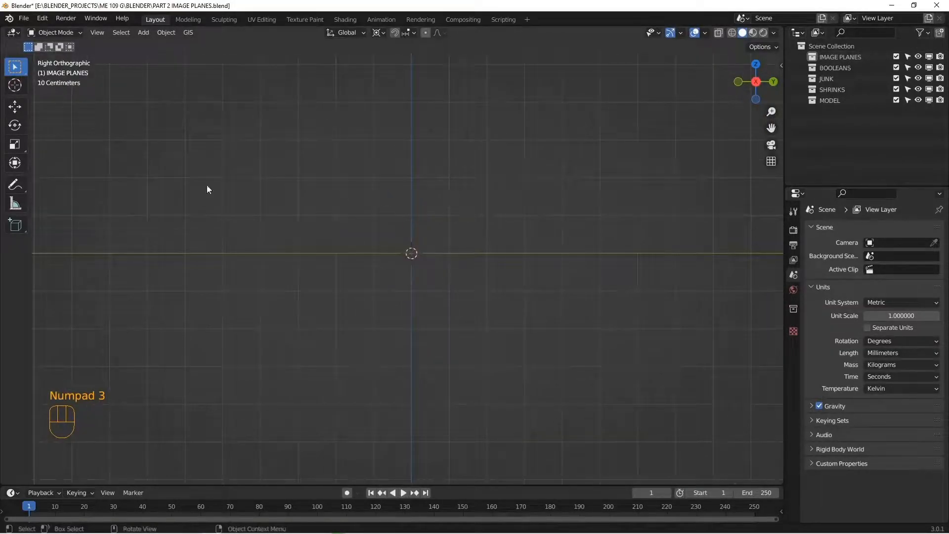
{"action": "key", "text": "shift+a"}
{"action": "mouse_move", "coordinate": [425, 437]}
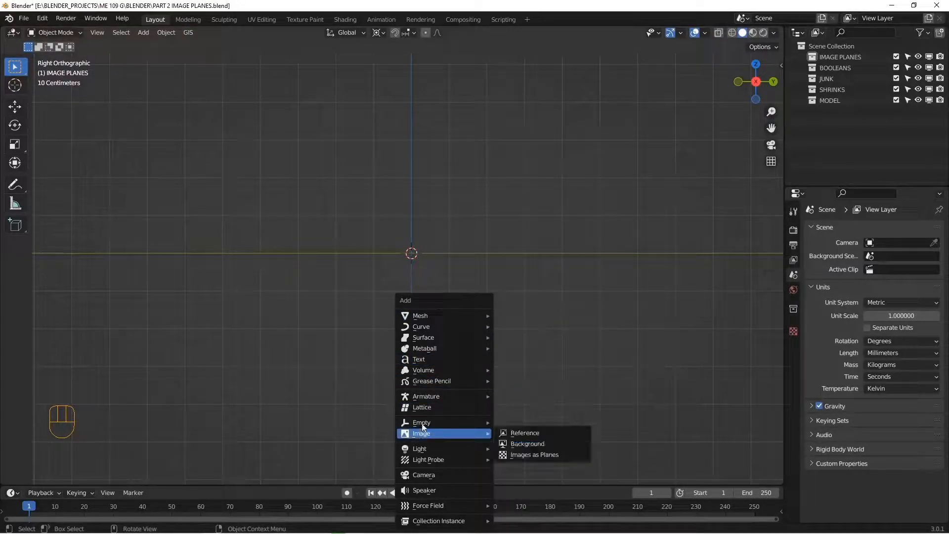
{"action": "left_click", "coordinate": [512, 506]}
{"action": "middle_click_drag", "start_coordinate": [372, 231], "coordinate": [383, 242]}
{"action": "scroll", "coordinate": [382, 242], "scroll_direction": "up", "scroll_amount": 9}
{"action": "middle_click_drag", "start_coordinate": [477, 285], "coordinate": [424, 278], "text": "shift"}
{"action": "mouse_move", "coordinate": [423, 277]}
{"action": "middle_mouse_down"}
{"action": "mouse_move", "coordinate": [441, 294]}
{"action": "mouse_move", "coordinate": [441, 285]}
{"action": "middle_mouse_up"}
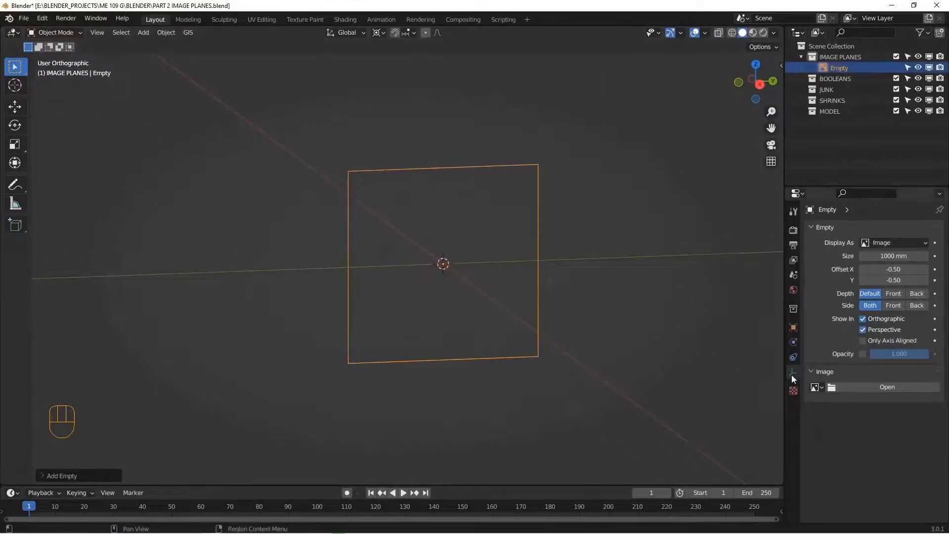
Step: Load SIDE SECTIONED.jpg from the DRAWINGS\IMAGE PLANES folder into the image empty
{"action": "left_click", "coordinate": [859, 387]}
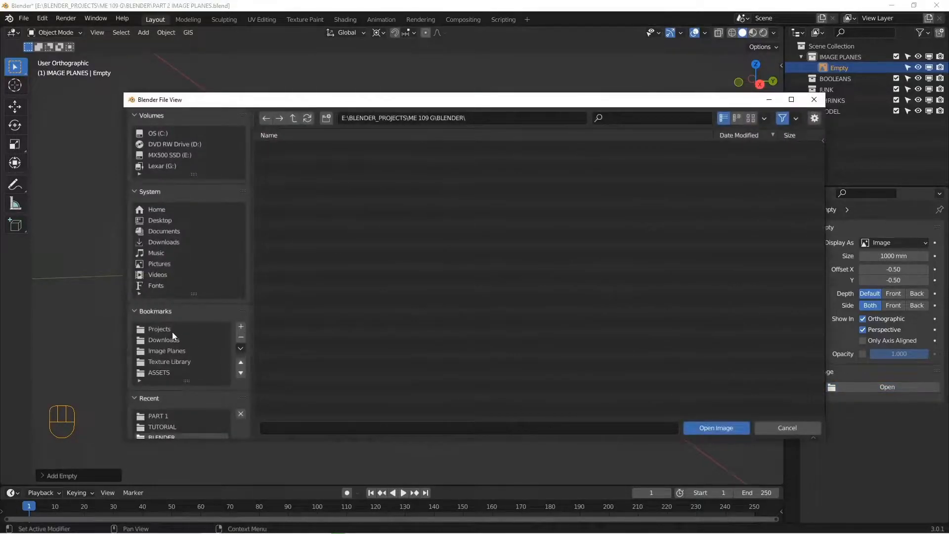
{"action": "scroll", "coordinate": [180, 380], "scroll_direction": "down", "scroll_amount": 5}
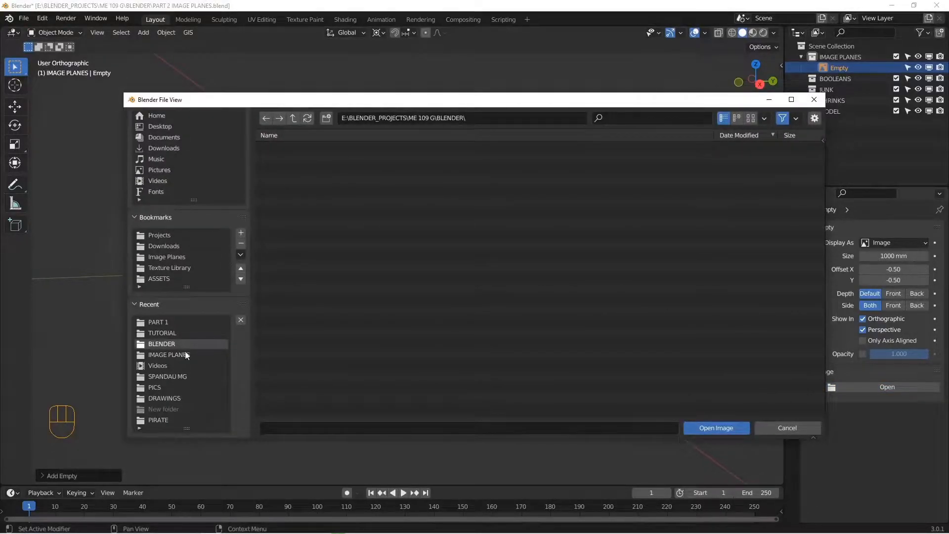
{"action": "left_click", "coordinate": [186, 354]}
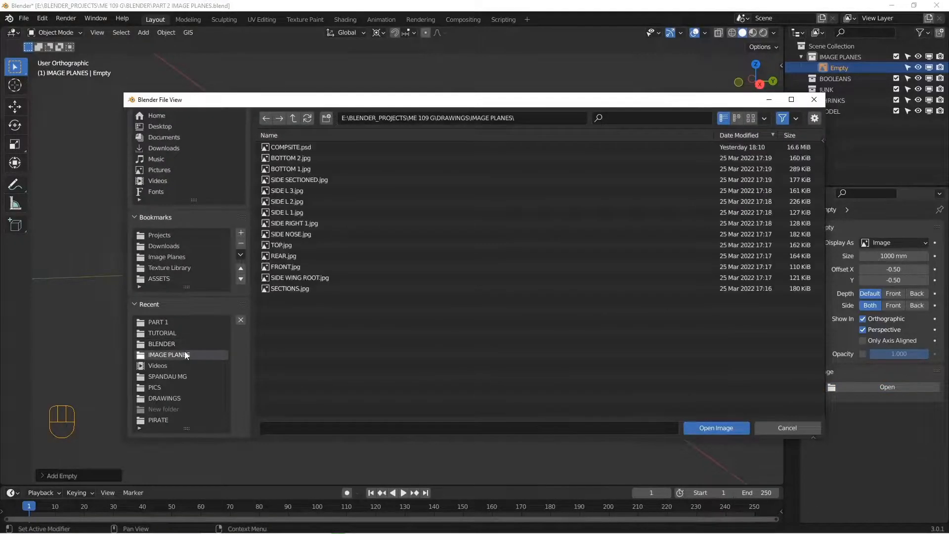
{"action": "left_click", "coordinate": [751, 119]}
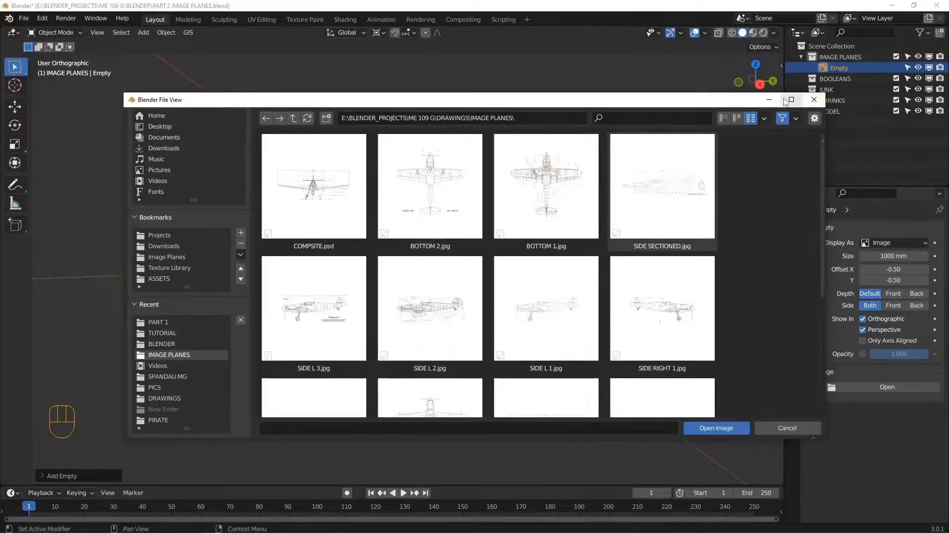
{"action": "scroll", "coordinate": [378, 267], "scroll_direction": "down", "scroll_amount": 3}
{"action": "scroll", "coordinate": [380, 280], "scroll_direction": "up", "scroll_amount": 3}
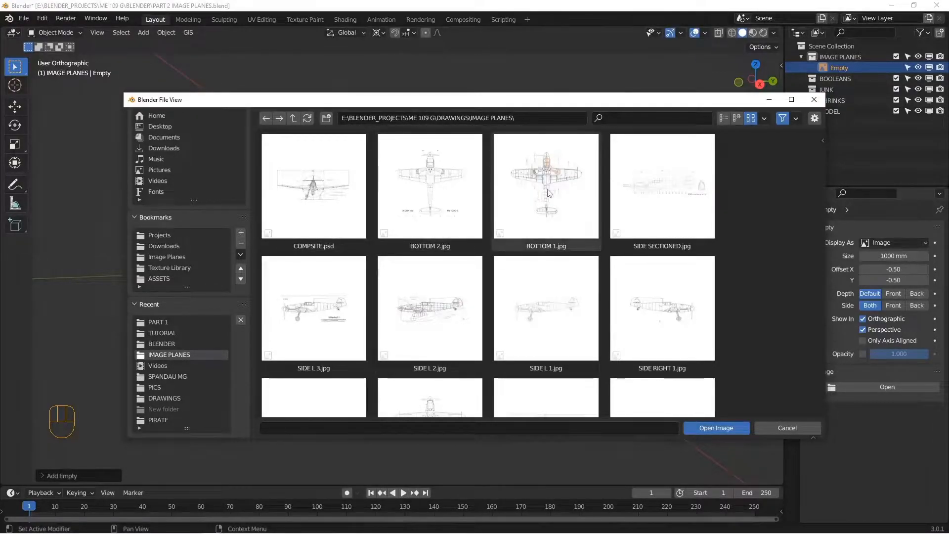
{"action": "left_click", "coordinate": [664, 188]}
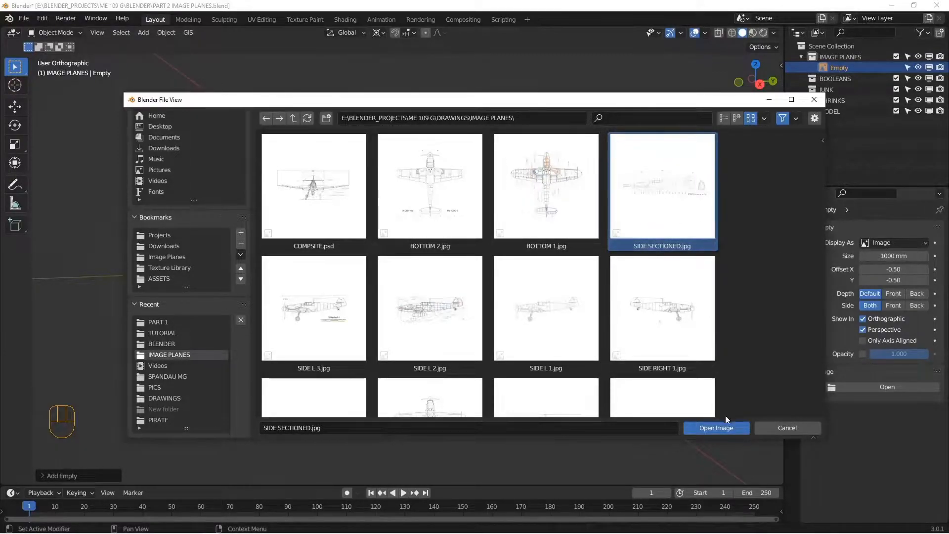
{"action": "left_click", "coordinate": [716, 427]}
Step: Examine the overall length dimension and the section markings on the side drawing
{"action": "mouse_move", "coordinate": [472, 247]}
{"action": "left_mouse_down", "text": "alt"}
{"action": "mouse_move", "coordinate": [483, 250]}
{"action": "mouse_move", "coordinate": [447, 280]}
{"action": "mouse_move", "coordinate": [490, 271]}
{"action": "mouse_move", "coordinate": [473, 236]}
{"action": "mouse_move", "coordinate": [442, 214]}
{"action": "mouse_move", "coordinate": [474, 242]}
{"action": "left_mouse_up", "text": "alt"}
{"action": "scroll", "coordinate": [483, 250], "scroll_direction": "up", "scroll_amount": 5}
{"action": "scroll", "coordinate": [490, 271], "scroll_direction": "down", "scroll_amount": 4}
{"action": "scroll", "coordinate": [443, 214], "scroll_direction": "up", "scroll_amount": 6}
{"action": "left_click_drag", "start_coordinate": [474, 242], "coordinate": [394, 266], "text": "alt"}
{"action": "left_click_drag", "start_coordinate": [394, 266], "coordinate": [395, 229], "text": "alt+shift"}
{"action": "left_click_drag", "start_coordinate": [465, 198], "coordinate": [405, 153], "text": "alt"}
{"action": "scroll", "coordinate": [405, 153], "scroll_direction": "up", "scroll_amount": 6}
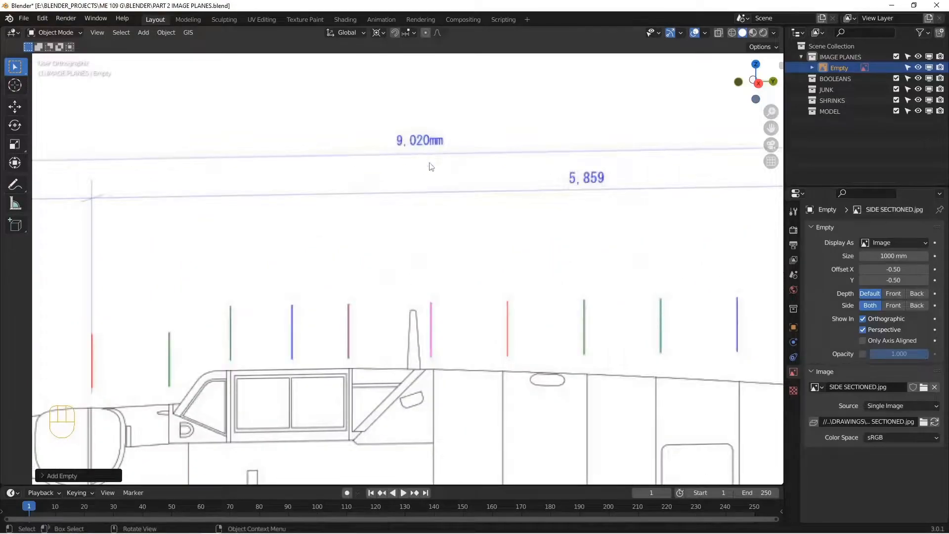
{"action": "scroll", "coordinate": [428, 173], "scroll_direction": "down", "scroll_amount": 8}
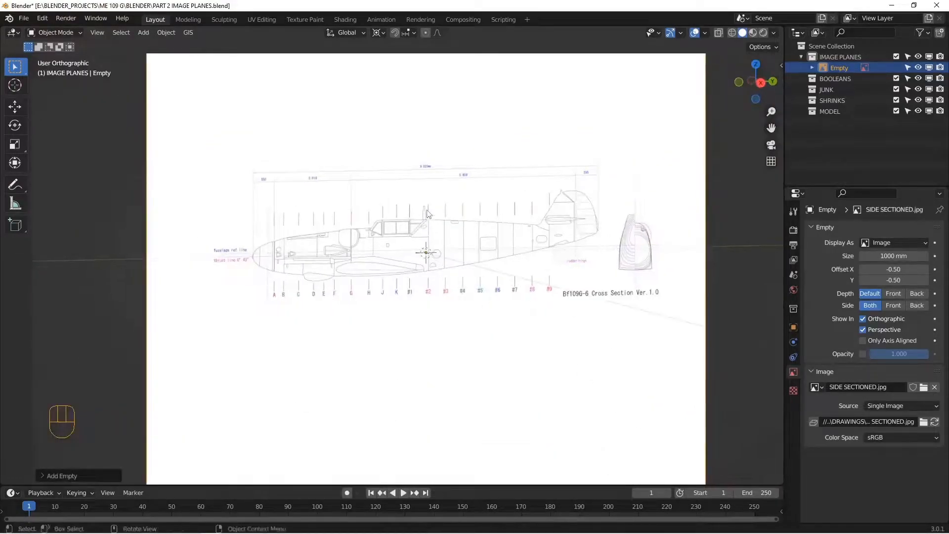
{"action": "key", "text": "KP_3"}
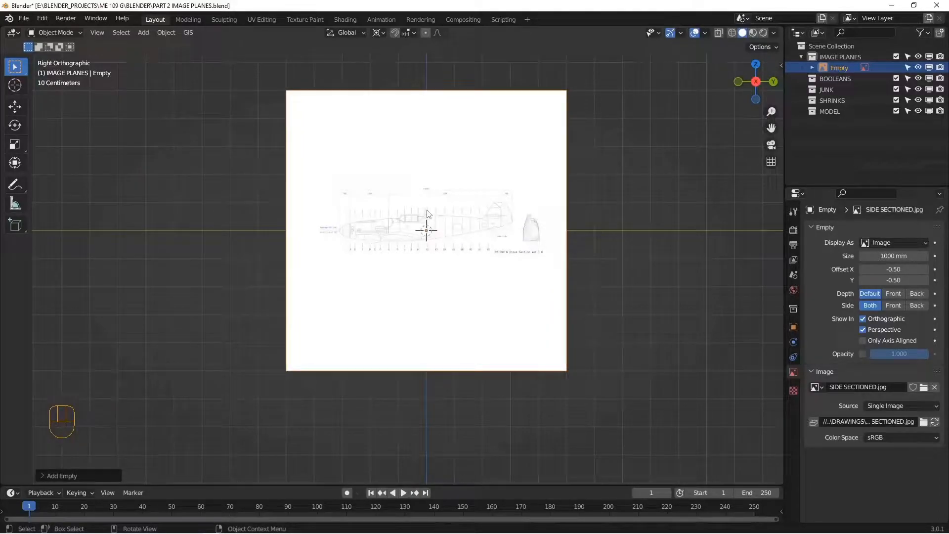
{"action": "scroll", "coordinate": [427, 213], "scroll_direction": "up", "scroll_amount": 5}
{"action": "scroll", "coordinate": [412, 177], "scroll_direction": "up", "scroll_amount": 2}
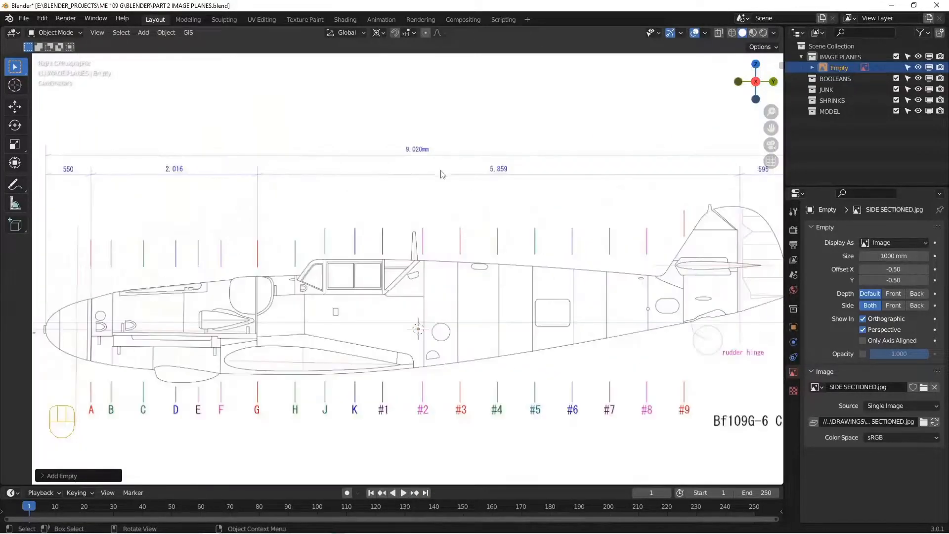
{"action": "scroll", "coordinate": [454, 198], "scroll_direction": "down", "scroll_amount": 2}
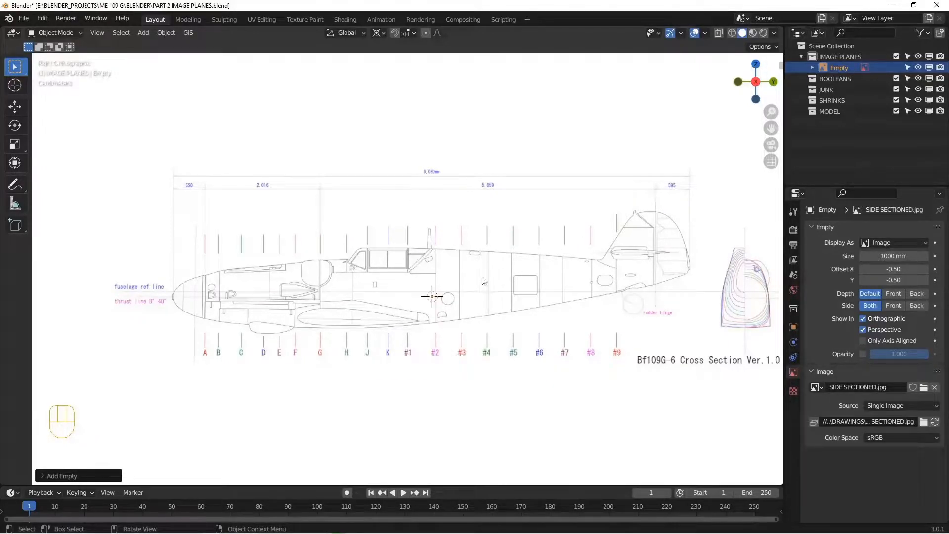
Step: Add a cube at the origin and apply its rotation and scale
{"action": "scroll", "coordinate": [470, 287], "scroll_direction": "down", "scroll_amount": 2}
{"action": "key", "text": "shift+a"}
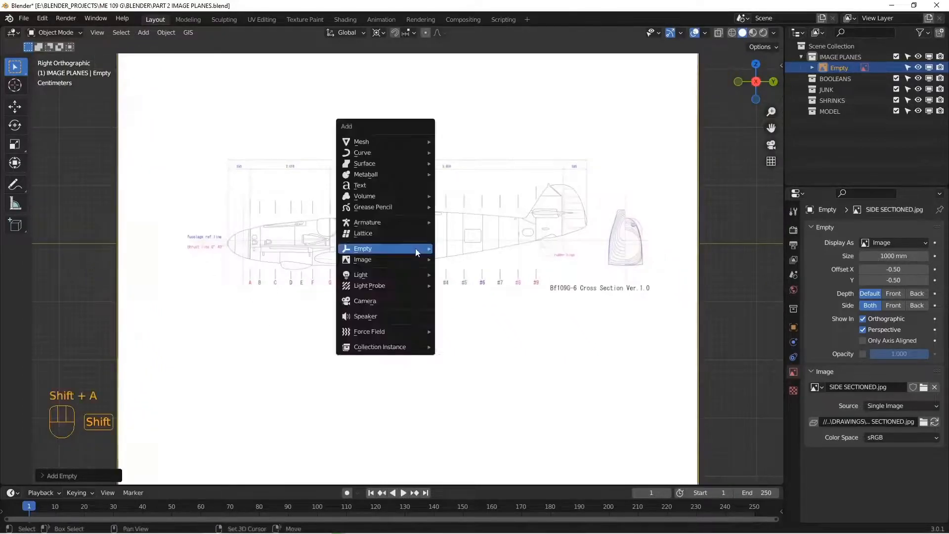
{"action": "mouse_move", "coordinate": [393, 143]}
{"action": "left_click", "coordinate": [460, 152]}
{"action": "scroll", "coordinate": [460, 262], "scroll_direction": "down", "scroll_amount": 2}
{"action": "scroll", "coordinate": [500, 310], "scroll_direction": "down", "scroll_amount": 2}
{"action": "key", "text": "ctrl+a"}
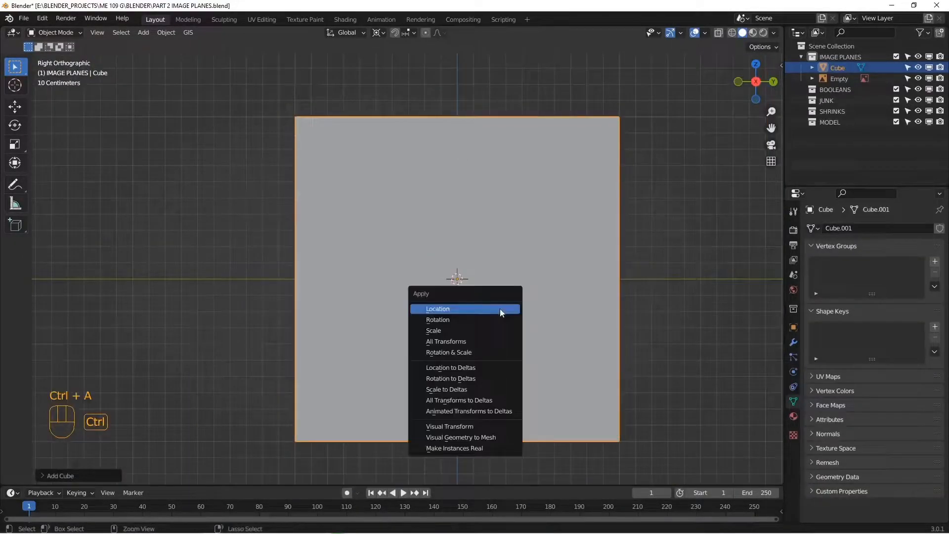
{"action": "left_click", "coordinate": [454, 352]}
Step: Set the cube's Y dimension to 9020 mm
{"action": "middle_click_drag", "start_coordinate": [564, 323], "coordinate": [498, 311], "text": "shift"}
{"action": "key", "text": "n"}
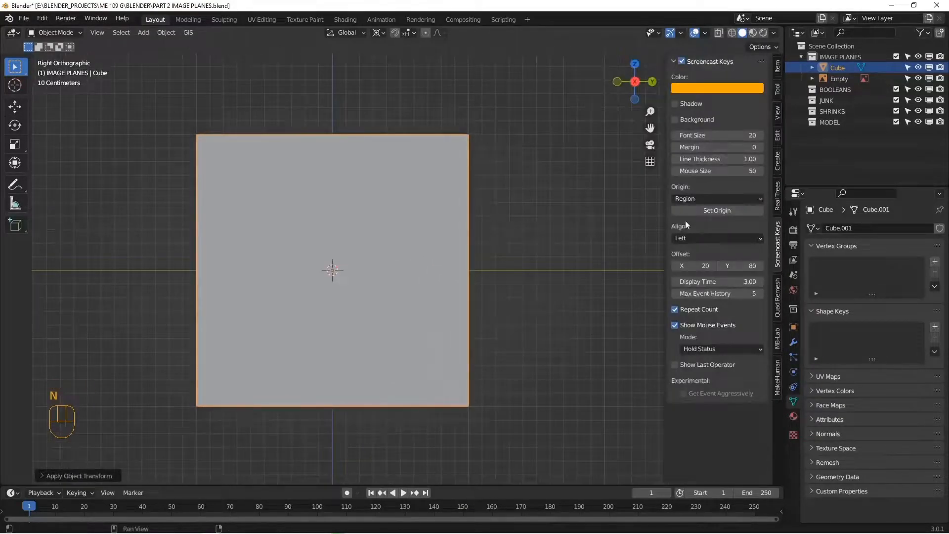
{"action": "left_click", "coordinate": [776, 66]}
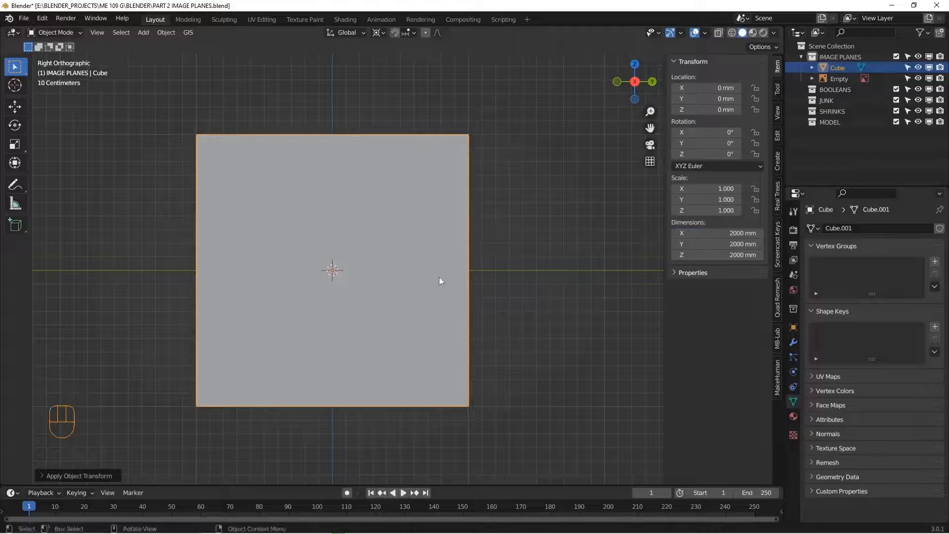
{"action": "left_click", "coordinate": [705, 244]}
{"action": "type", "text": "90"}
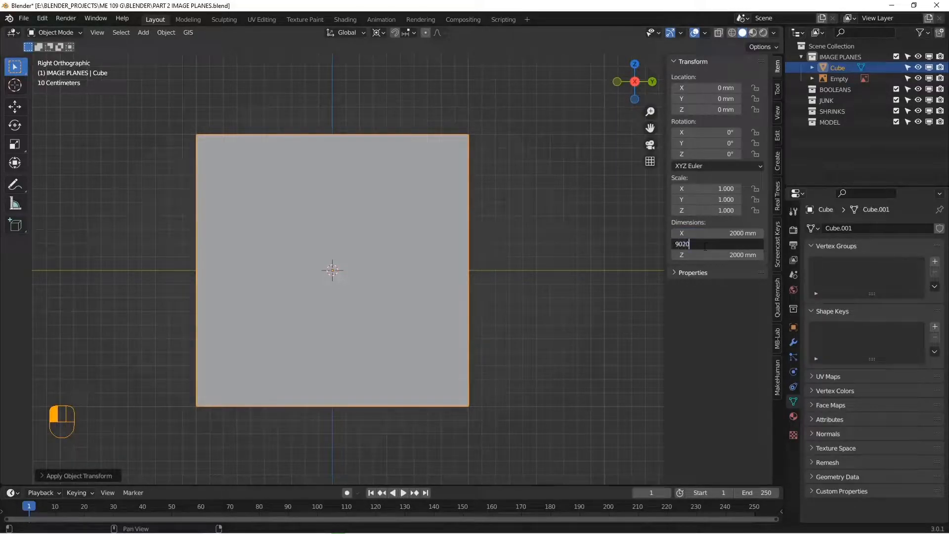
{"action": "type", "text": "20"}
{"action": "key", "text": "Return"}
{"action": "scroll", "coordinate": [410, 295], "scroll_direction": "down", "scroll_amount": 7}
{"action": "middle_click_drag", "start_coordinate": [399, 279], "coordinate": [413, 292], "text": "ctrl"}
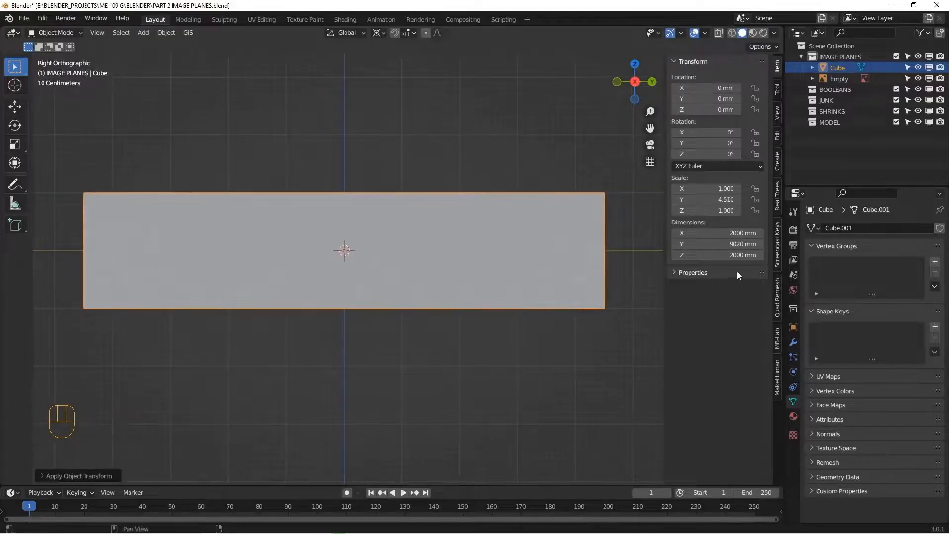
Step: Set the cube's X dimension to 9924 mm
{"action": "middle_click_drag", "start_coordinate": [583, 277], "coordinate": [733, 275], "text": "alt"}
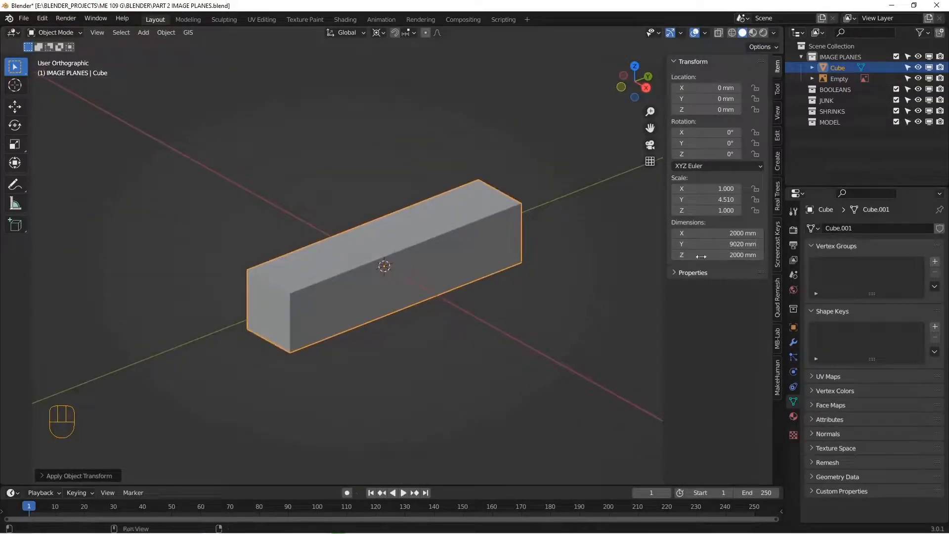
{"action": "left_click", "coordinate": [701, 233]}
{"action": "type", "text": "99"}
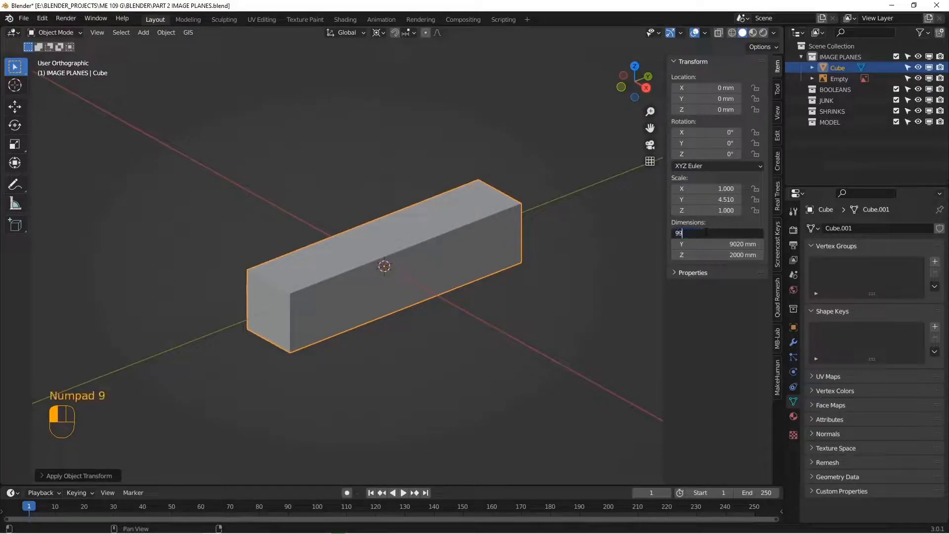
{"action": "type", "text": "24"}
{"action": "key", "text": "Return"}
{"action": "middle_click_drag", "start_coordinate": [284, 282], "coordinate": [263, 257], "text": "alt"}
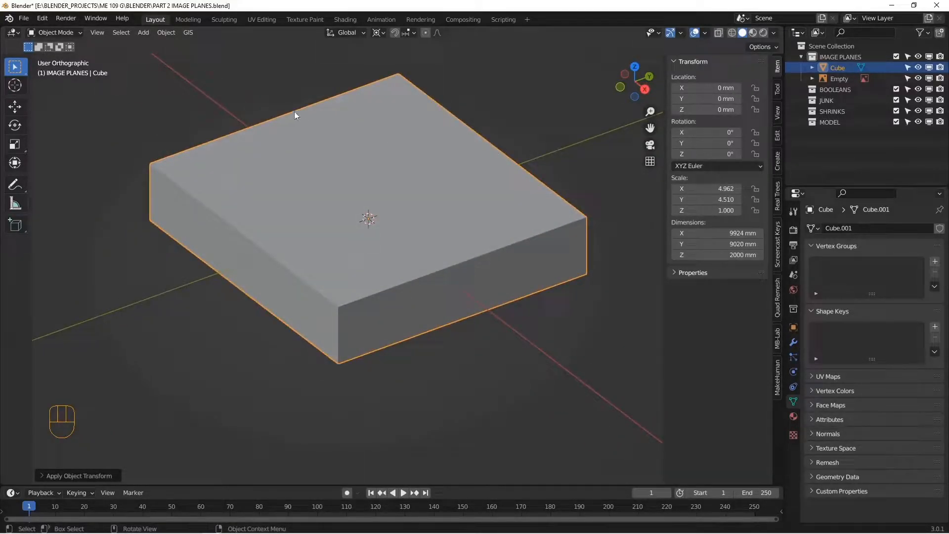
Step: Set the cube's viewport display to Wire and apply its scale
{"action": "left_click", "coordinate": [794, 328]}
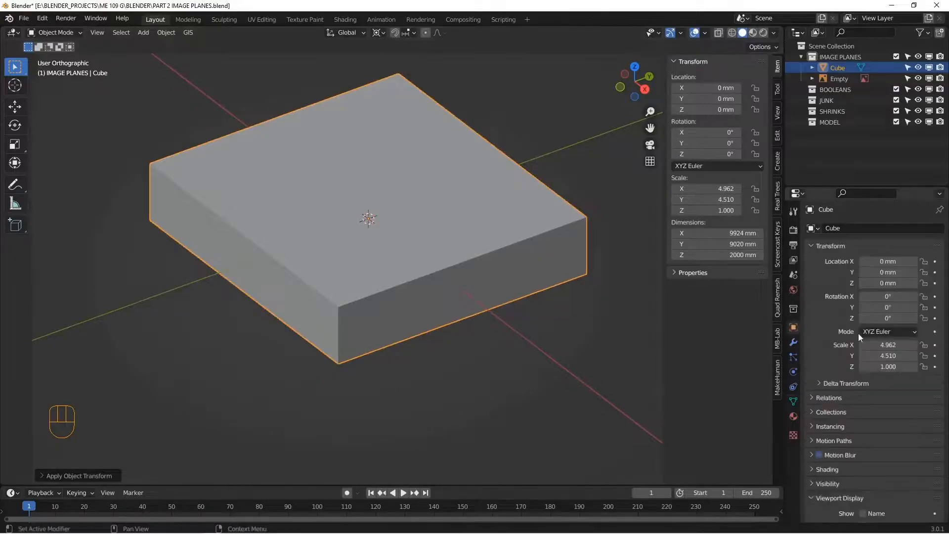
{"action": "scroll", "coordinate": [839, 428], "scroll_direction": "down", "scroll_amount": 5}
{"action": "left_click", "coordinate": [868, 470]}
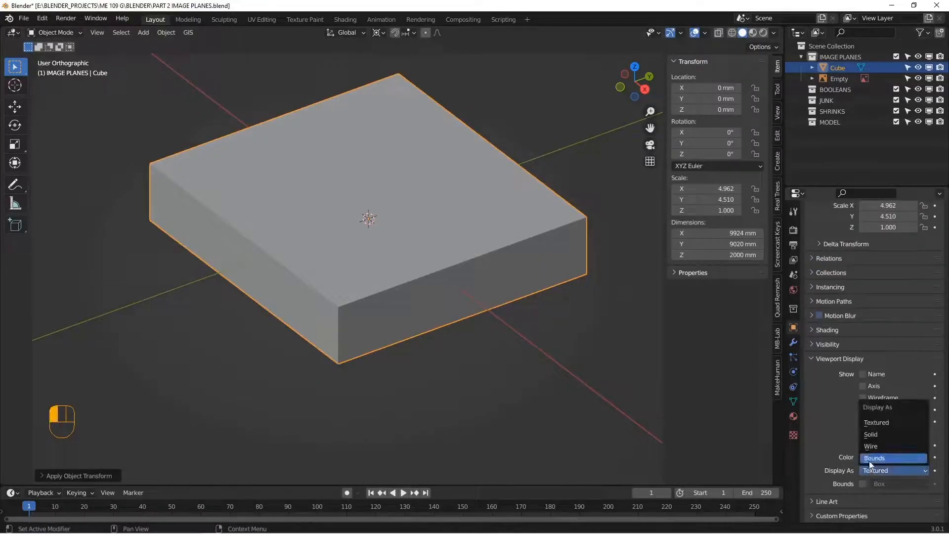
{"action": "left_click", "coordinate": [871, 446]}
{"action": "middle_click_drag", "start_coordinate": [490, 284], "coordinate": [460, 272], "text": "alt"}
{"action": "key", "text": "ctrl+a"}
{"action": "left_click", "coordinate": [461, 272]}
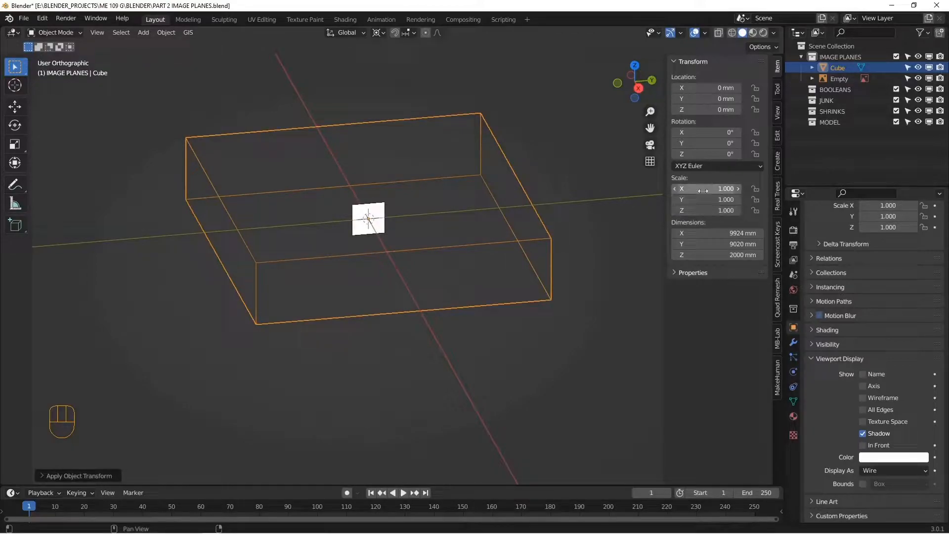
Step: Scale the side drawing image up to about 4.69 in the right orthographic view
{"action": "middle_click_drag", "start_coordinate": [540, 251], "coordinate": [357, 214], "text": "alt"}
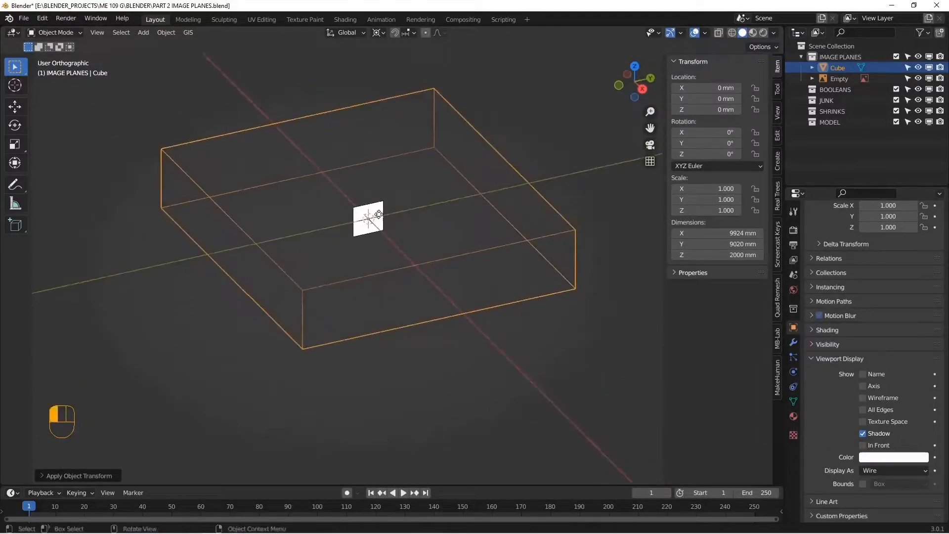
{"action": "left_click", "coordinate": [378, 218]}
{"action": "key", "text": "KP_3"}
{"action": "scroll", "coordinate": [396, 229], "scroll_direction": "up", "scroll_amount": 5}
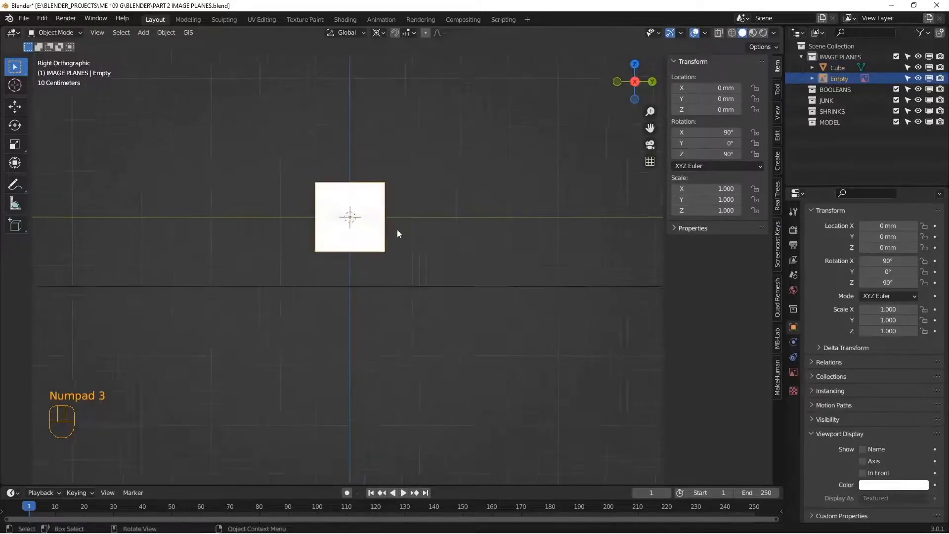
{"action": "key", "text": "s"}
{"action": "left_click", "coordinate": [606, 377]}
{"action": "middle_click_drag", "start_coordinate": [253, 233], "coordinate": [452, 248], "text": "alt+shift"}
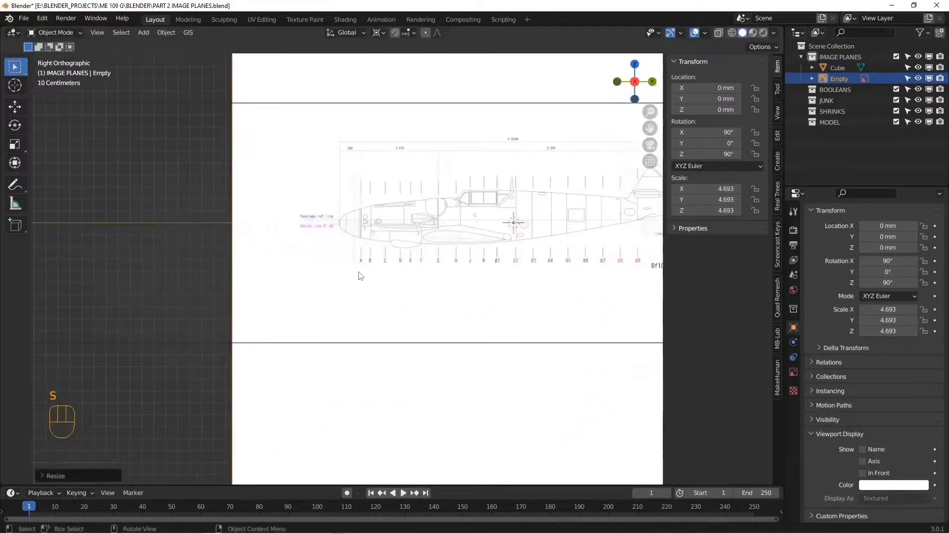
Step: Enlarge the side drawing further until the aircraft's nose comes close to the front edge of the wireframe cube
{"action": "key", "text": "s"}
{"action": "left_click", "coordinate": [180, 382]}
{"action": "scroll", "coordinate": [217, 295], "scroll_direction": "down", "scroll_amount": 4}
{"action": "left_click_drag", "start_coordinate": [218, 295], "coordinate": [408, 281], "text": "alt+shift"}
{"action": "scroll", "coordinate": [356, 288], "scroll_direction": "up", "scroll_amount": 7}
{"action": "left_click_drag", "start_coordinate": [317, 225], "coordinate": [470, 314], "text": "alt+shift"}
{"action": "key", "text": "s"}
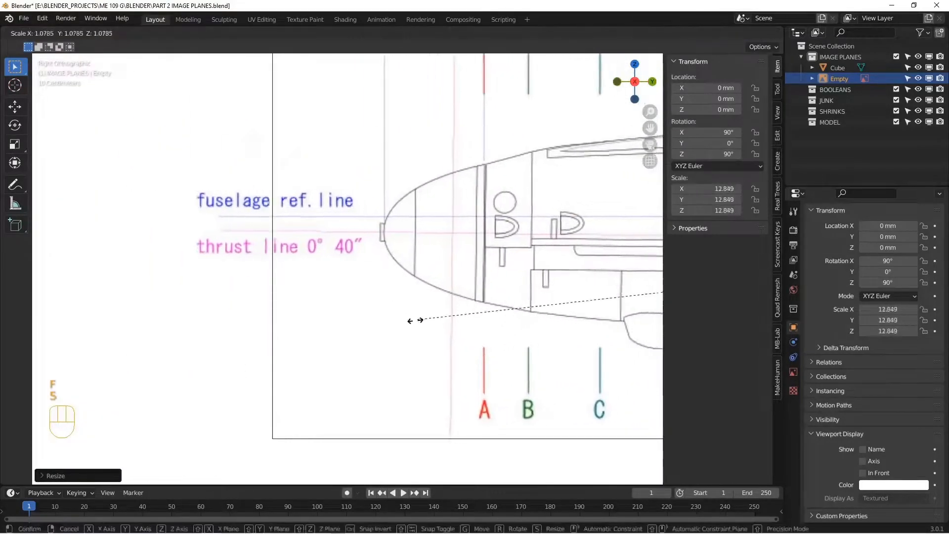
{"action": "left_click", "coordinate": [324, 365]}
{"action": "scroll", "coordinate": [319, 313], "scroll_direction": "down", "scroll_amount": 3}
{"action": "left_click_drag", "start_coordinate": [292, 247], "coordinate": [347, 265], "text": "alt+shift"}
Step: Snap the 3D cursor to the middle of the cube's front side edge and set the transform pivot point to 3D Cursor
{"action": "left_click", "coordinate": [346, 268]}
{"action": "key", "text": "Tab"}
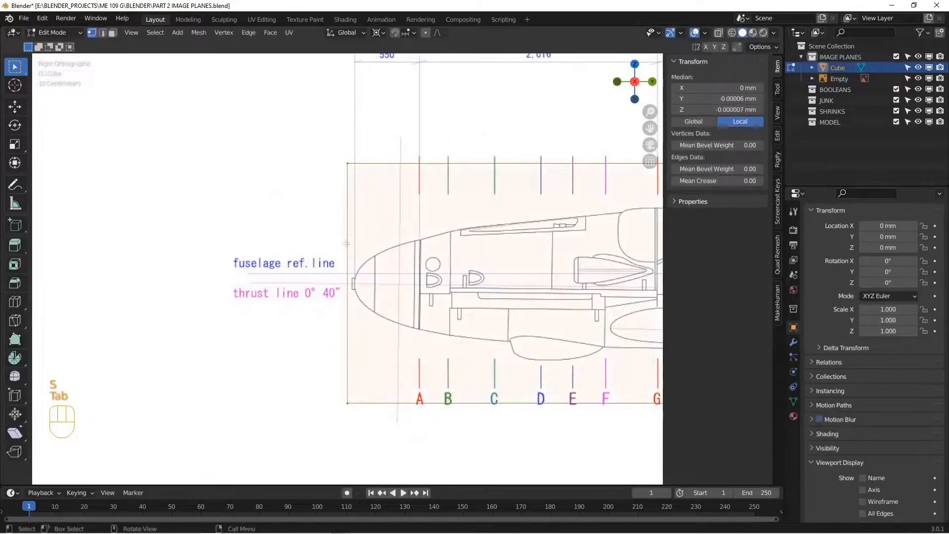
{"action": "key", "text": "shift+s"}
{"action": "left_click", "coordinate": [381, 335]}
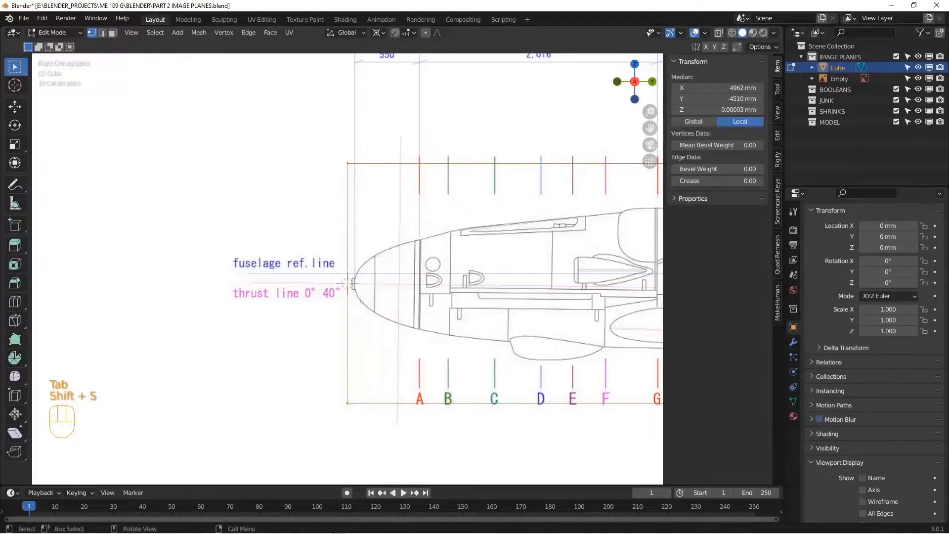
{"action": "left_click", "coordinate": [378, 34]}
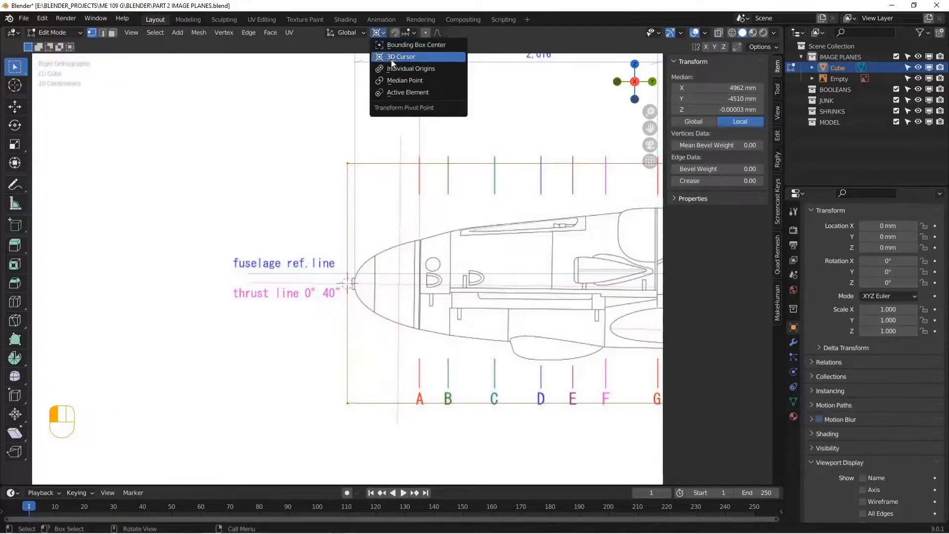
{"action": "left_click", "coordinate": [402, 58]}
Step: Move the side drawing along Y to about -36.6 mm so the spinner tip meets the cube's front edge
{"action": "scroll", "coordinate": [396, 320], "scroll_direction": "up", "scroll_amount": 5}
{"action": "key", "text": "Tab"}
{"action": "left_click", "coordinate": [388, 321]}
{"action": "middle_click_drag", "start_coordinate": [399, 313], "coordinate": [560, 326], "text": "shift"}
{"action": "key", "text": "g"}
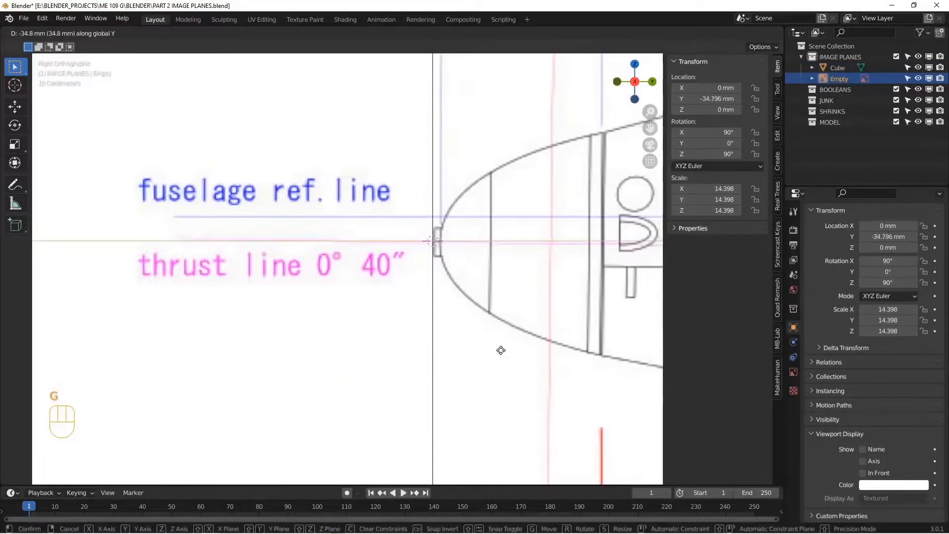
{"action": "left_click", "coordinate": [502, 354], "text": "shift"}
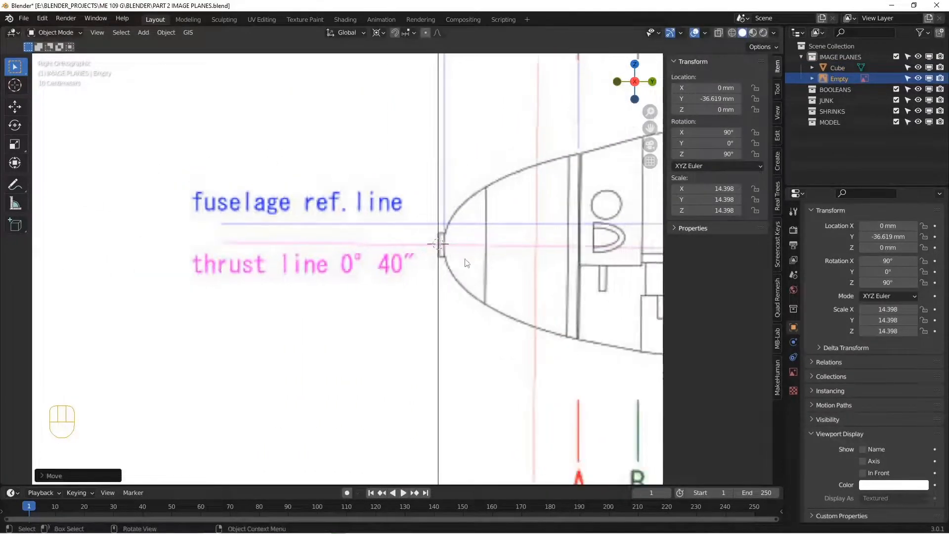
Step: Scale the side drawing about the 3D cursor to about 14.515 so the tail comes close to the cube's rear edge
{"action": "scroll", "coordinate": [464, 263], "scroll_direction": "down", "scroll_amount": 8}
{"action": "scroll", "coordinate": [425, 277], "scroll_direction": "up", "scroll_amount": 5}
{"action": "scroll", "coordinate": [471, 279], "scroll_direction": "down", "scroll_amount": 7}
{"action": "middle_click_drag", "start_coordinate": [465, 193], "coordinate": [377, 148], "text": "alt+shift"}
{"action": "mouse_move", "coordinate": [599, 217]}
{"action": "middle_mouse_down", "text": "alt+shift"}
{"action": "mouse_move", "coordinate": [461, 212]}
{"action": "mouse_move", "coordinate": [273, 230]}
{"action": "middle_mouse_up", "text": "alt+shift"}
{"action": "scroll", "coordinate": [405, 229], "scroll_direction": "up", "scroll_amount": 5}
{"action": "middle_click_drag", "start_coordinate": [381, 236], "coordinate": [515, 256], "text": "alt+shift"}
{"action": "scroll", "coordinate": [524, 250], "scroll_direction": "down", "scroll_amount": 4}
{"action": "key", "text": "s"}
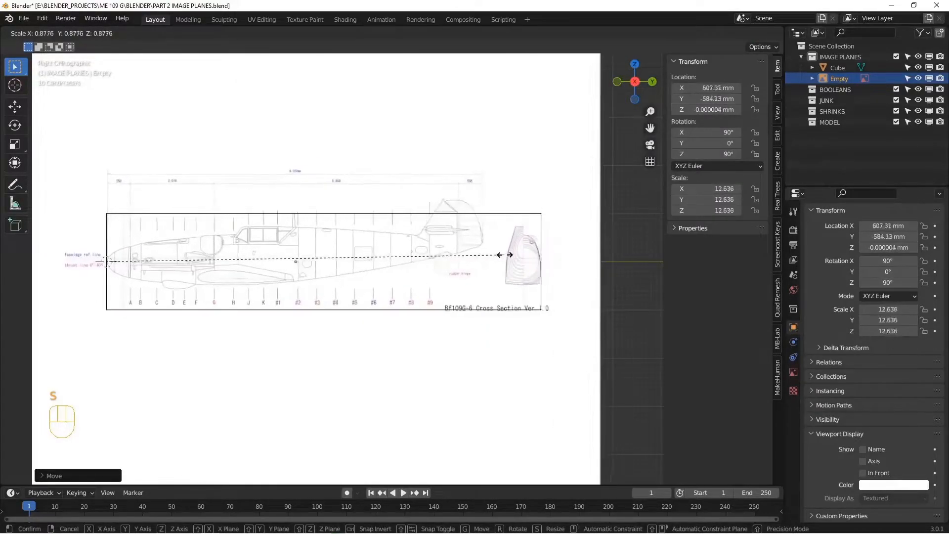
{"action": "left_click", "coordinate": [562, 244]}
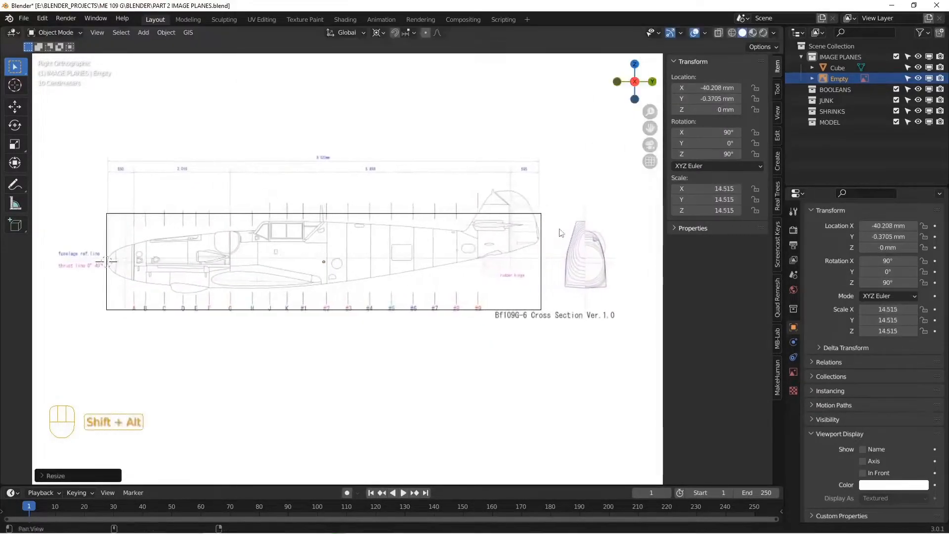
Step: Fine-tune the side drawing's scale to about 14.586 so the rudder's rearmost point meets the cube's rear edge
{"action": "middle_click_drag", "start_coordinate": [544, 233], "coordinate": [459, 272], "text": "shift"}
{"action": "scroll", "coordinate": [452, 271], "scroll_direction": "up", "scroll_amount": 13}
{"action": "middle_click_drag", "start_coordinate": [544, 292], "coordinate": [455, 240], "text": "shift"}
{"action": "key", "text": "s"}
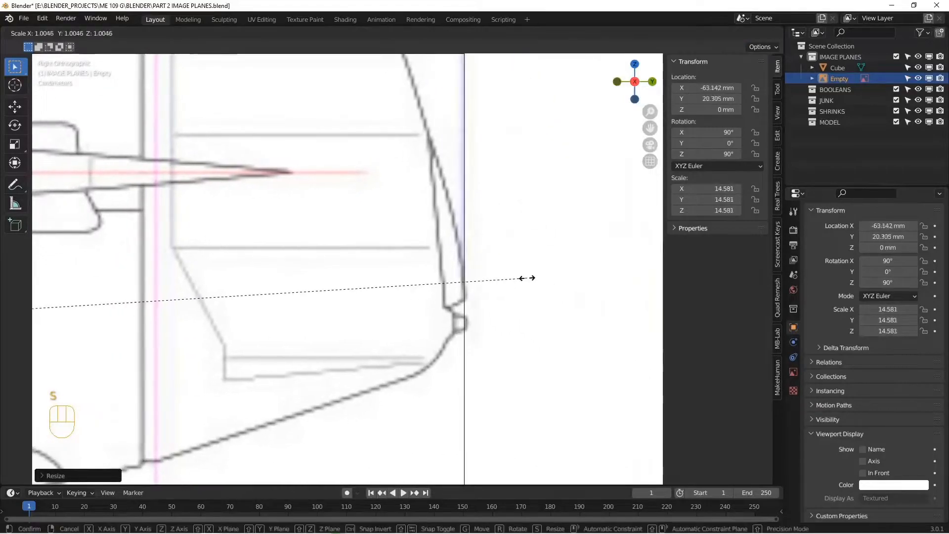
{"action": "left_click", "coordinate": [502, 250]}
Step: Examine the side drawing's fit against the cube at the tail, the overall length line and the nose
{"action": "scroll", "coordinate": [502, 250], "scroll_direction": "down", "scroll_amount": 8}
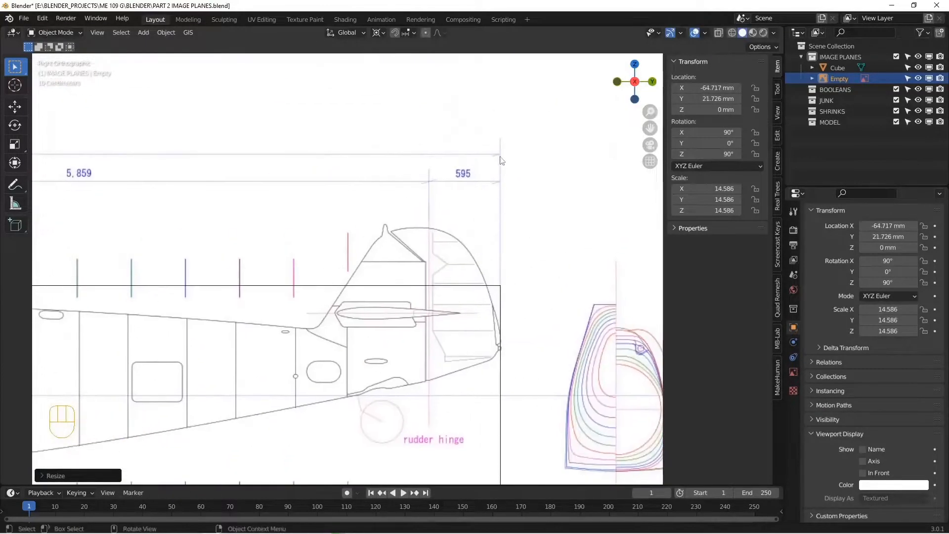
{"action": "middle_click_drag", "start_coordinate": [504, 313], "coordinate": [492, 252], "text": "shift"}
{"action": "scroll", "coordinate": [489, 251], "scroll_direction": "up", "scroll_amount": 11}
{"action": "middle_click_drag", "start_coordinate": [521, 129], "coordinate": [527, 196], "text": "shift"}
{"action": "scroll", "coordinate": [424, 275], "scroll_direction": "down", "scroll_amount": 10}
{"action": "scroll", "coordinate": [396, 299], "scroll_direction": "down", "scroll_amount": 7}
{"action": "middle_click_drag", "start_coordinate": [143, 298], "coordinate": [436, 244], "text": "shift"}
{"action": "scroll", "coordinate": [436, 244], "scroll_direction": "up", "scroll_amount": 1}
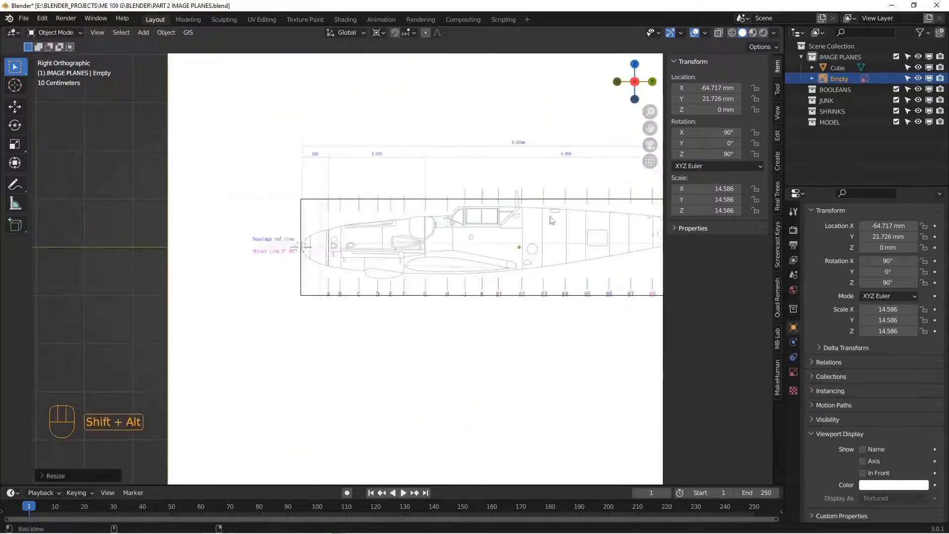
{"action": "left_click_drag", "start_coordinate": [551, 221], "coordinate": [430, 241], "text": "alt+shift"}
{"action": "scroll", "coordinate": [420, 213], "scroll_direction": "up", "scroll_amount": 4}
{"action": "scroll", "coordinate": [360, 277], "scroll_direction": "down", "scroll_amount": 5}
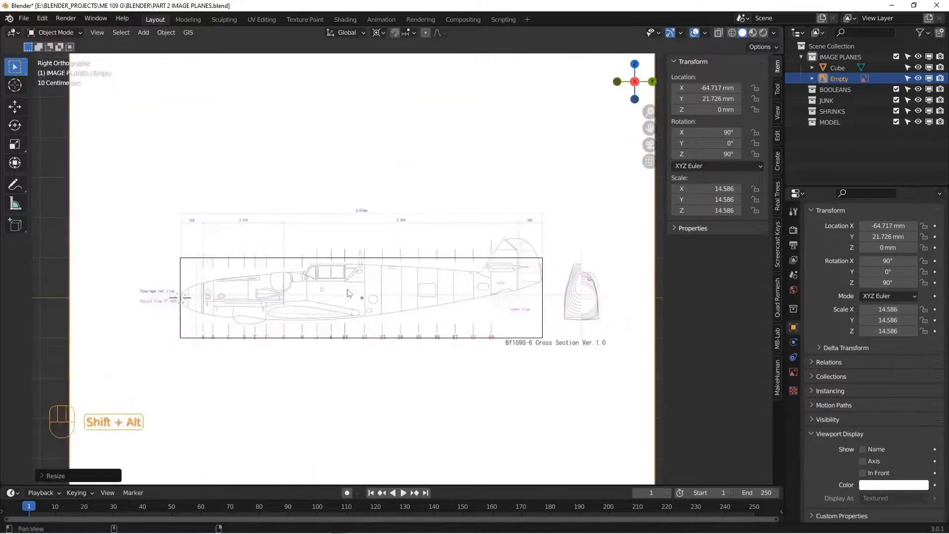
{"action": "left_click_drag", "start_coordinate": [353, 292], "coordinate": [348, 293], "text": "alt"}
{"action": "key", "text": "KP_3"}
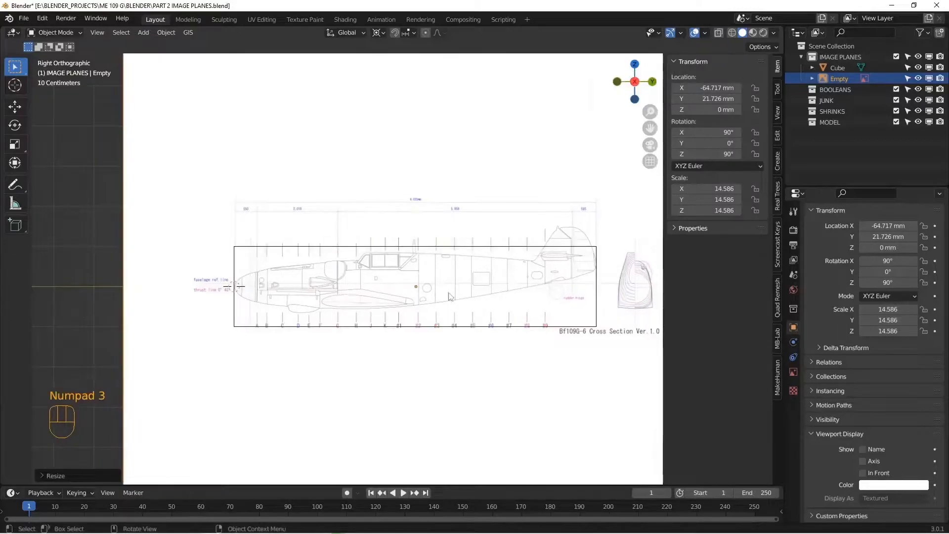
Step: Rename the side image empty to SIDE MAIN, enable its opacity and set it to 0.5
{"action": "double_click", "coordinate": [838, 78]}
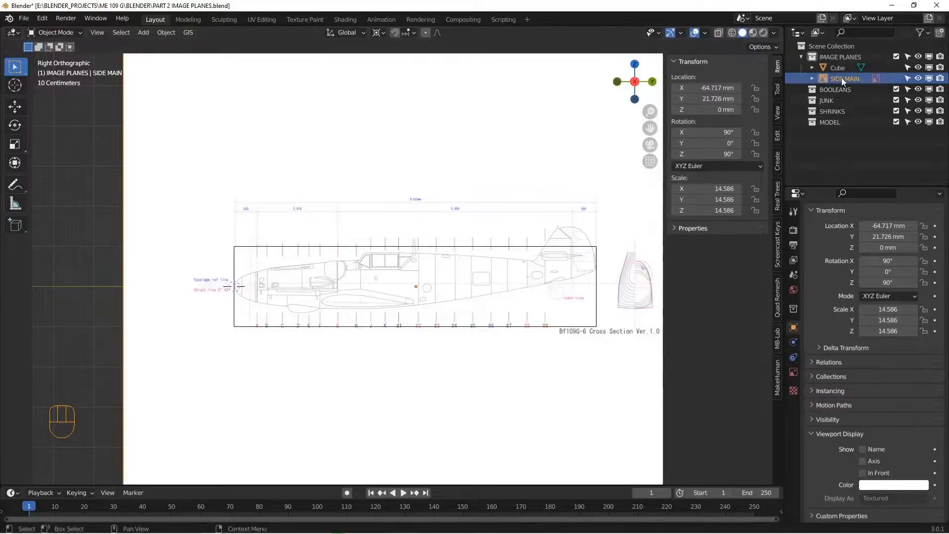
{"action": "left_click", "coordinate": [792, 372]}
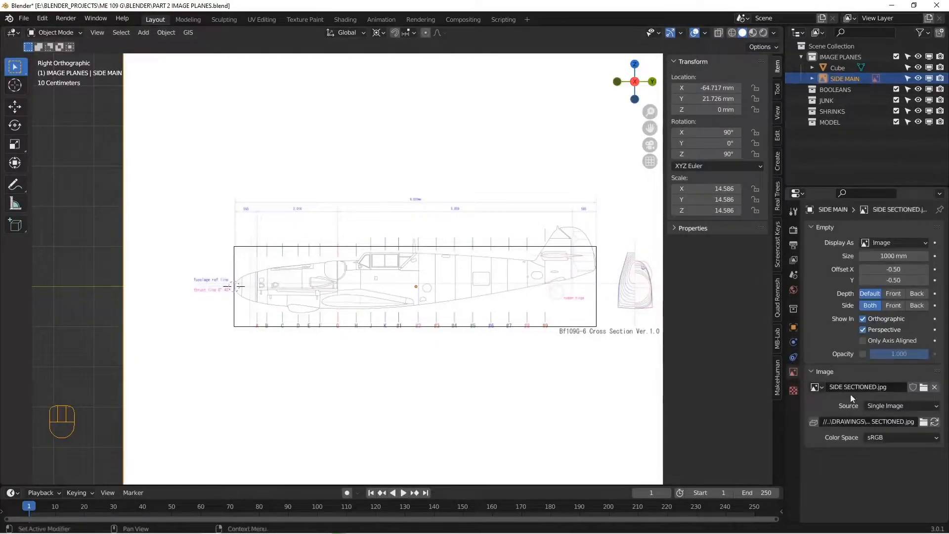
{"action": "left_click", "coordinate": [862, 353]}
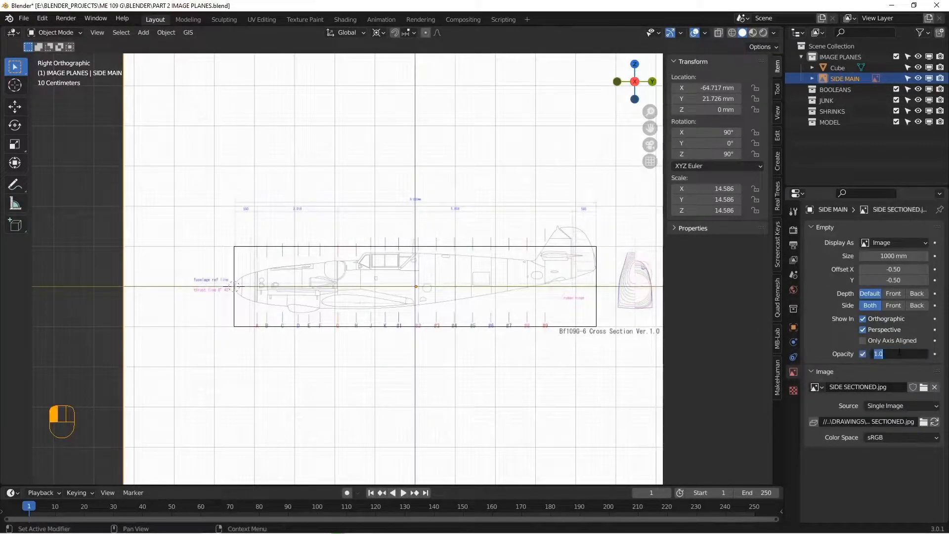
{"action": "type", "text": "0.5"}
{"action": "key", "text": "Return"}
Step: Move SIDE MAIN along Z to about 3.2 mm so the thrust line passes through the 3D cursor at the spinner tip
{"action": "scroll", "coordinate": [499, 301], "scroll_direction": "down", "scroll_amount": 3}
{"action": "scroll", "coordinate": [443, 327], "scroll_direction": "up", "scroll_amount": 10}
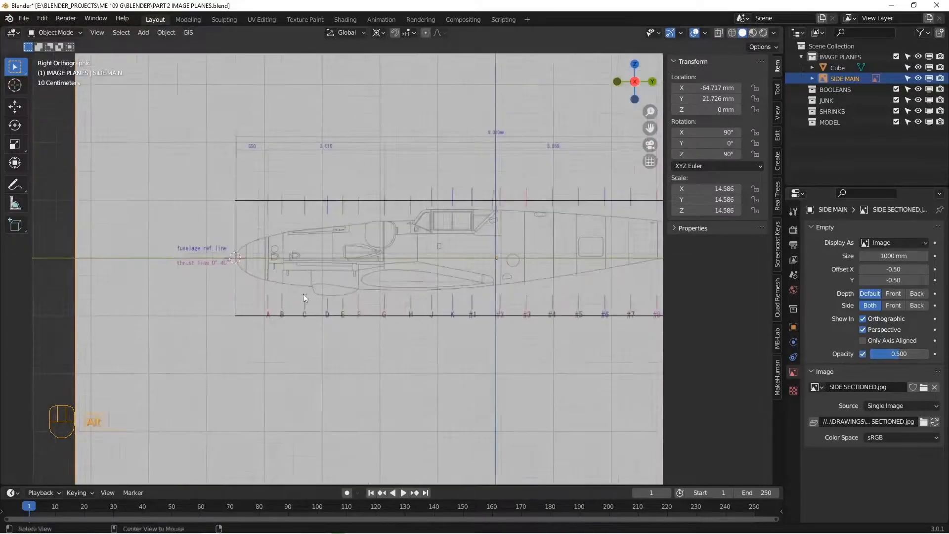
{"action": "scroll", "coordinate": [342, 281], "scroll_direction": "up", "scroll_amount": 2}
{"action": "scroll", "coordinate": [378, 322], "scroll_direction": "down", "scroll_amount": 6}
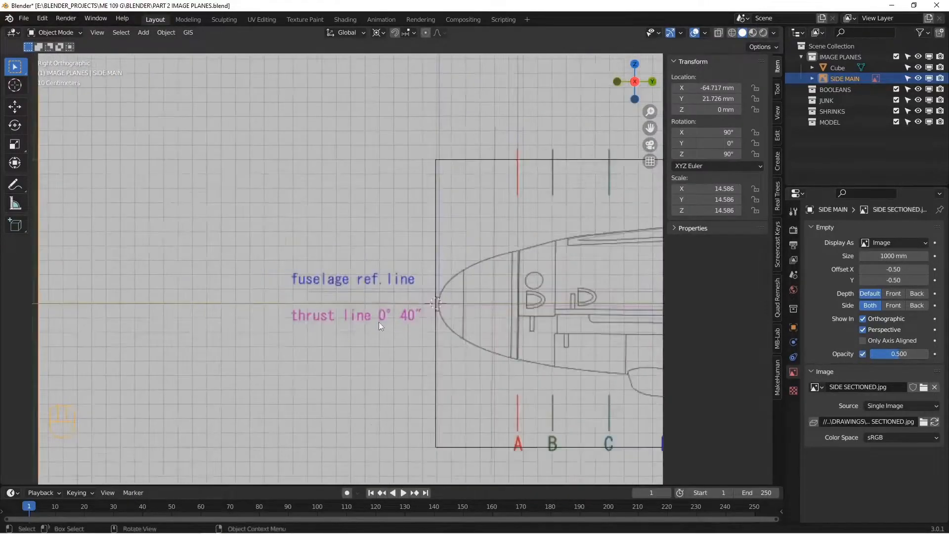
{"action": "scroll", "coordinate": [373, 325], "scroll_direction": "up", "scroll_amount": 1}
{"action": "scroll", "coordinate": [383, 330], "scroll_direction": "up", "scroll_amount": 8}
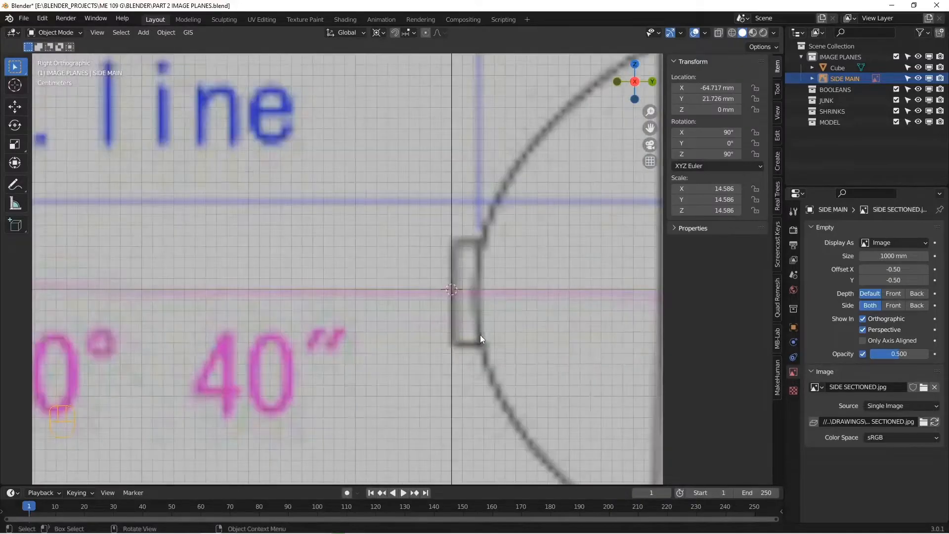
{"action": "key", "text": "g"}
{"action": "key", "text": "z"}
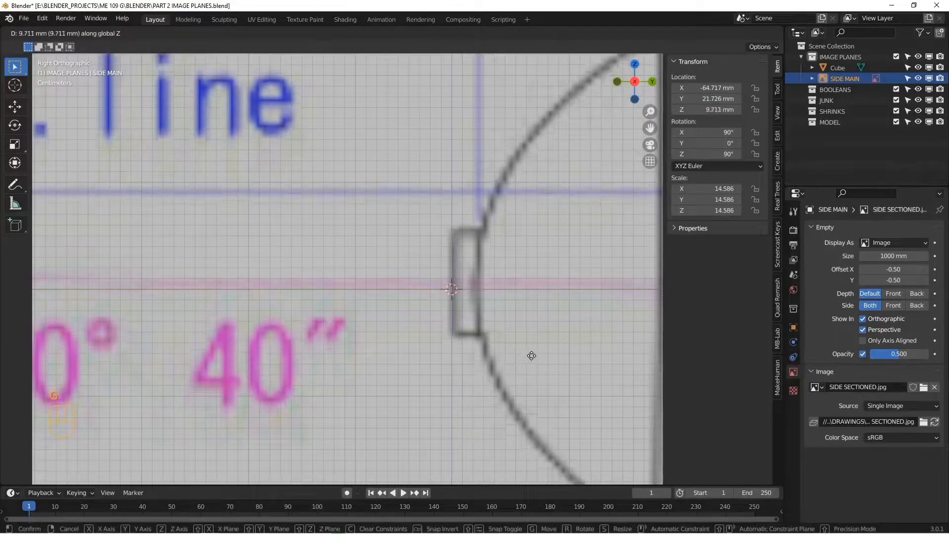
{"action": "left_click", "coordinate": [531, 363]}
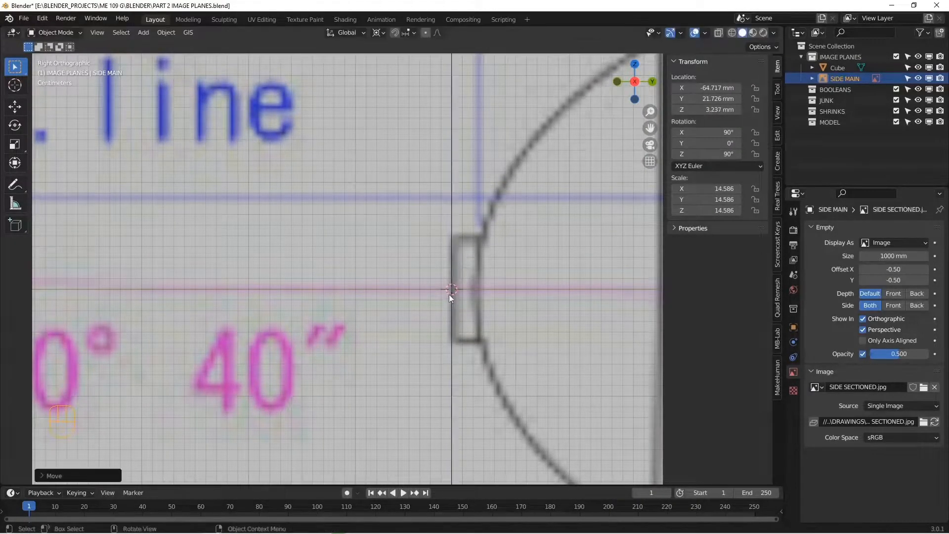
Step: Move SIDE MAIN along X to about 36542 mm, well clear of the cube
{"action": "scroll", "coordinate": [444, 301], "scroll_direction": "down", "scroll_amount": 10}
{"action": "scroll", "coordinate": [408, 322], "scroll_direction": "down", "scroll_amount": 4}
{"action": "left_click_drag", "start_coordinate": [407, 307], "coordinate": [390, 321], "text": "alt+shift"}
{"action": "scroll", "coordinate": [429, 318], "scroll_direction": "up", "scroll_amount": 7}
{"action": "scroll", "coordinate": [460, 341], "scroll_direction": "down", "scroll_amount": 10}
{"action": "key", "text": "g"}
{"action": "key", "text": "x"}
{"action": "left_click", "coordinate": [643, 431]}
{"action": "left_click_drag", "start_coordinate": [595, 383], "coordinate": [572, 335], "text": "alt+shift"}
{"action": "left_click_drag", "start_coordinate": [568, 334], "coordinate": [483, 309], "text": "alt"}
Step: Reset the 3D cursor to the world origin and add an image empty there in the top view
{"action": "key", "text": "KP_7"}
{"action": "key", "text": "shift+c"}
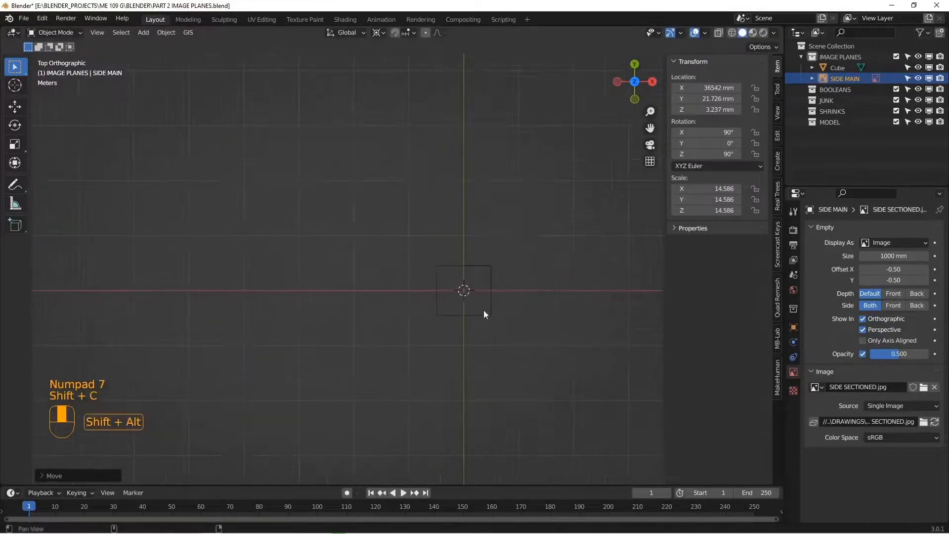
{"action": "scroll", "coordinate": [481, 330], "scroll_direction": "up", "scroll_amount": 8}
{"action": "key", "text": "shift+a"}
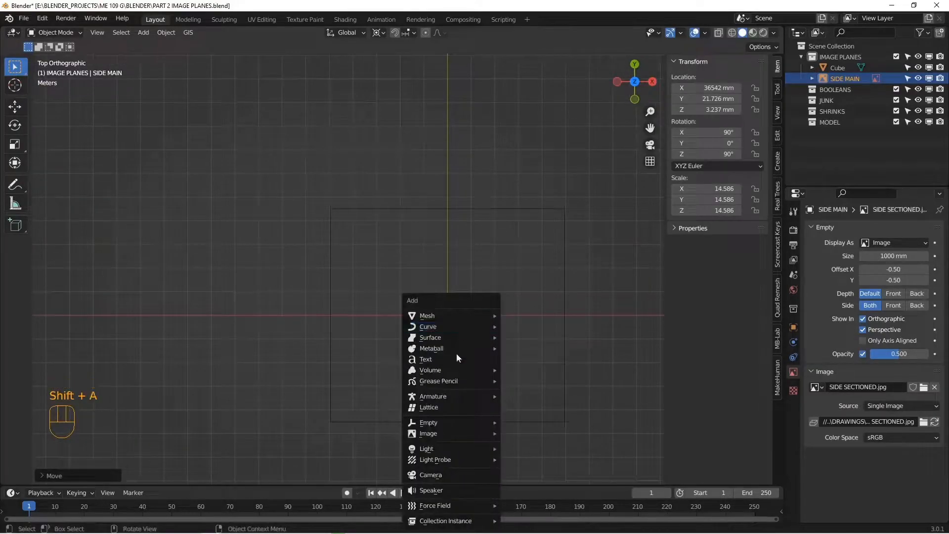
{"action": "mouse_move", "coordinate": [426, 434]}
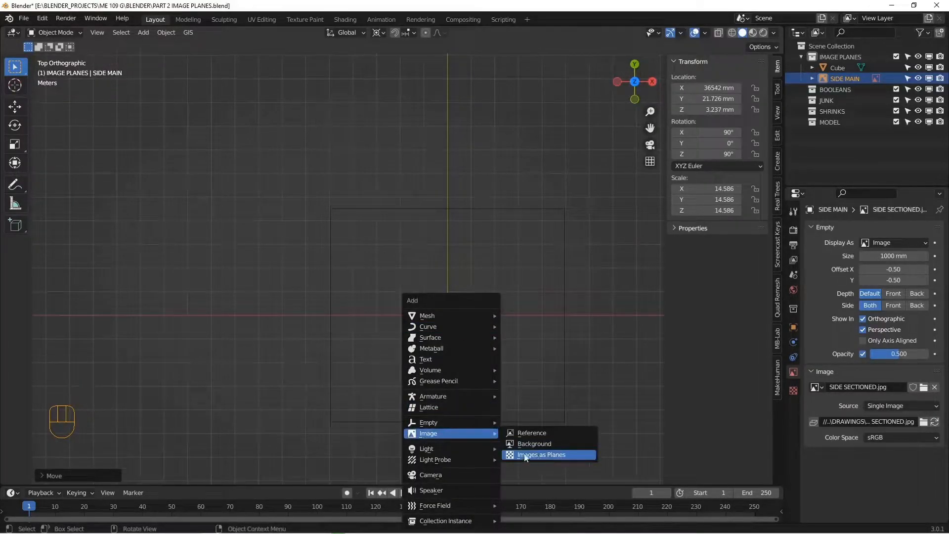
{"action": "mouse_move", "coordinate": [453, 423]}
{"action": "left_click", "coordinate": [527, 505]}
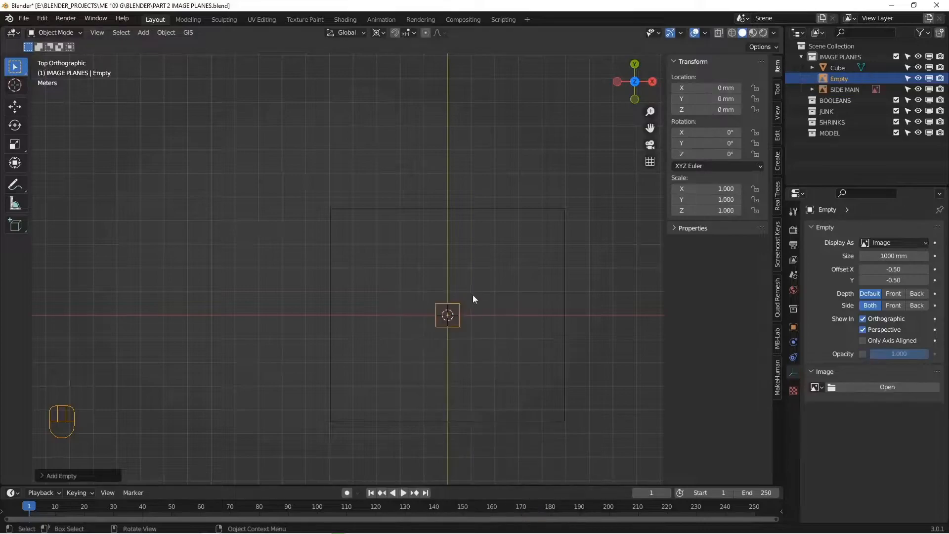
Step: Load TOP.jpg from the IMAGE PLANES folder into the new image empty
{"action": "left_click", "coordinate": [873, 386]}
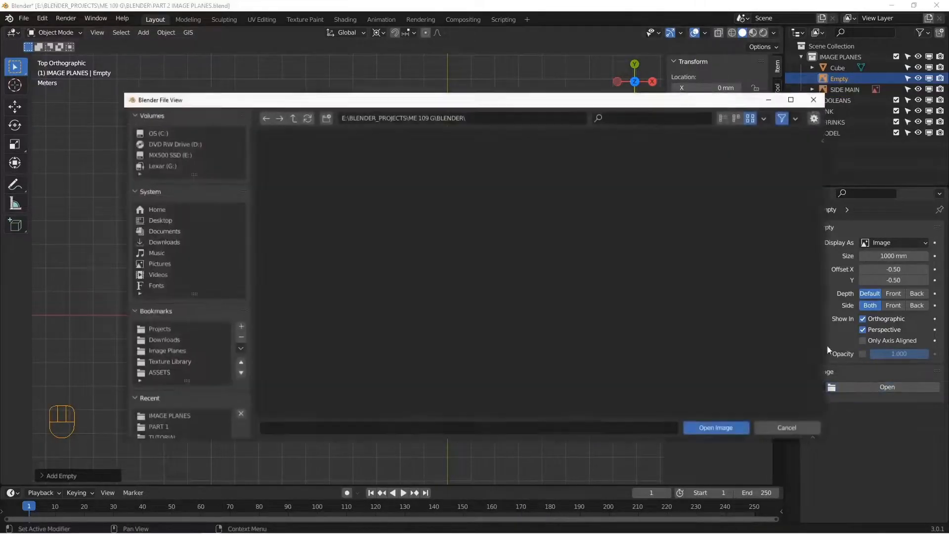
{"action": "left_click", "coordinate": [168, 415]}
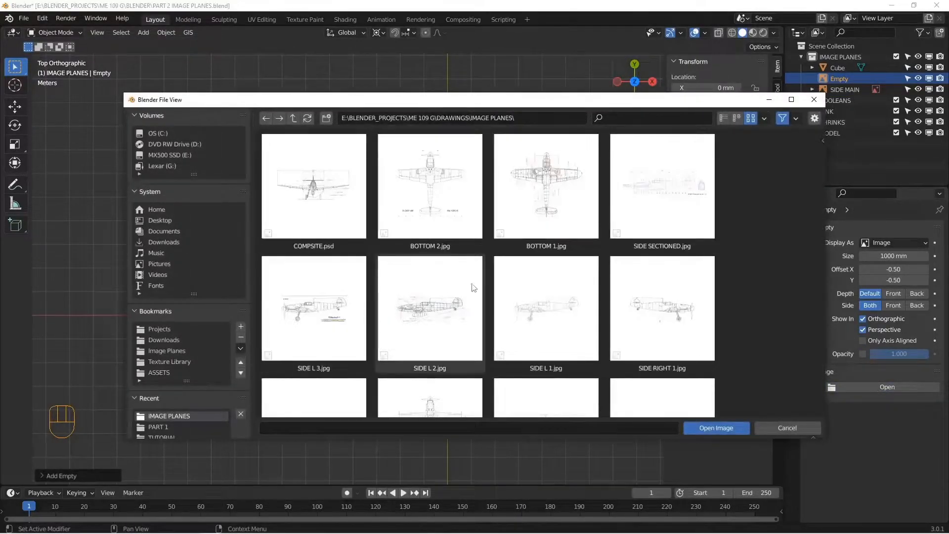
{"action": "scroll", "coordinate": [435, 268], "scroll_direction": "down", "scroll_amount": 5}
{"action": "left_click", "coordinate": [435, 268]}
{"action": "left_click", "coordinate": [707, 430]}
Step: Scale the top drawing up to about 9.182 and rotate it 180° in the top view
{"action": "scroll", "coordinate": [554, 416], "scroll_direction": "up", "scroll_amount": 4}
{"action": "left_click_drag", "start_coordinate": [554, 415], "coordinate": [425, 245], "text": "alt+shift"}
{"action": "key", "text": "s"}
{"action": "left_click", "coordinate": [659, 469]}
{"action": "key", "text": "s"}
{"action": "left_click", "coordinate": [496, 342]}
{"action": "type", "text": "r180"}
{"action": "key", "text": "Return"}
Step: Move the top drawing along Y to about -1524 mm so the spinner tip meets the cube's front edge
{"action": "left_click_drag", "start_coordinate": [475, 380], "coordinate": [493, 296], "text": "alt+shift"}
{"action": "scroll", "coordinate": [492, 296], "scroll_direction": "up", "scroll_amount": 3}
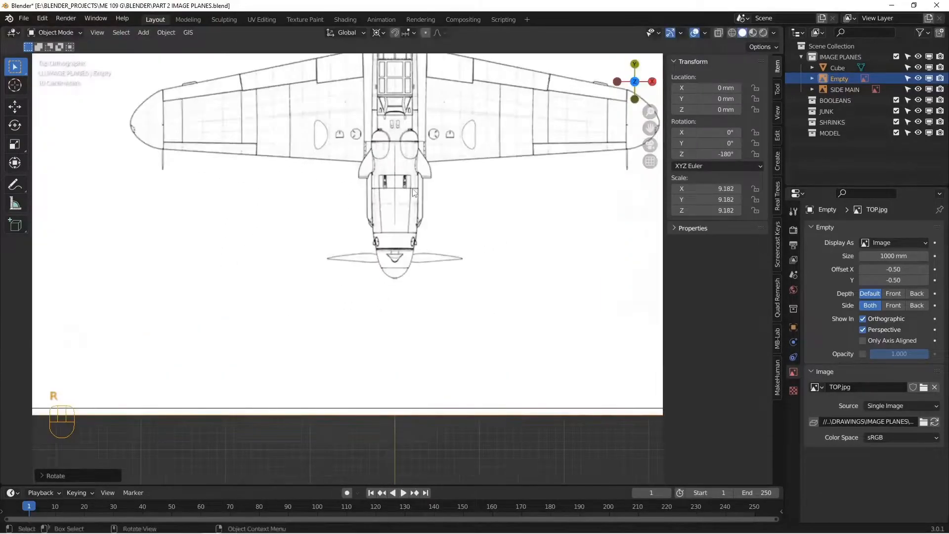
{"action": "key", "text": "g"}
{"action": "key", "text": "y"}
{"action": "left_click", "coordinate": [400, 353]}
{"action": "left_click_drag", "start_coordinate": [400, 352], "coordinate": [413, 264], "text": "alt+shift"}
{"action": "scroll", "coordinate": [412, 263], "scroll_direction": "up", "scroll_amount": 8}
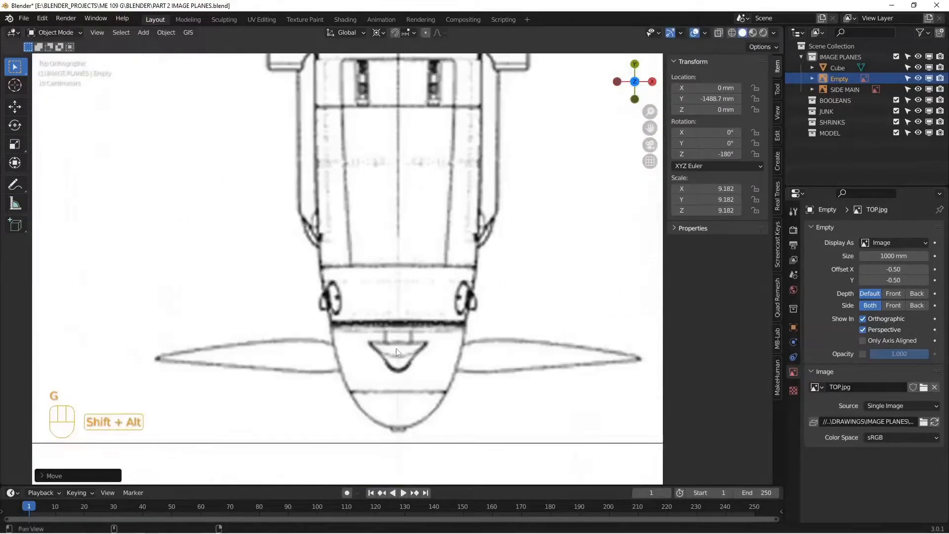
{"action": "key", "text": "g"}
{"action": "key", "text": "y"}
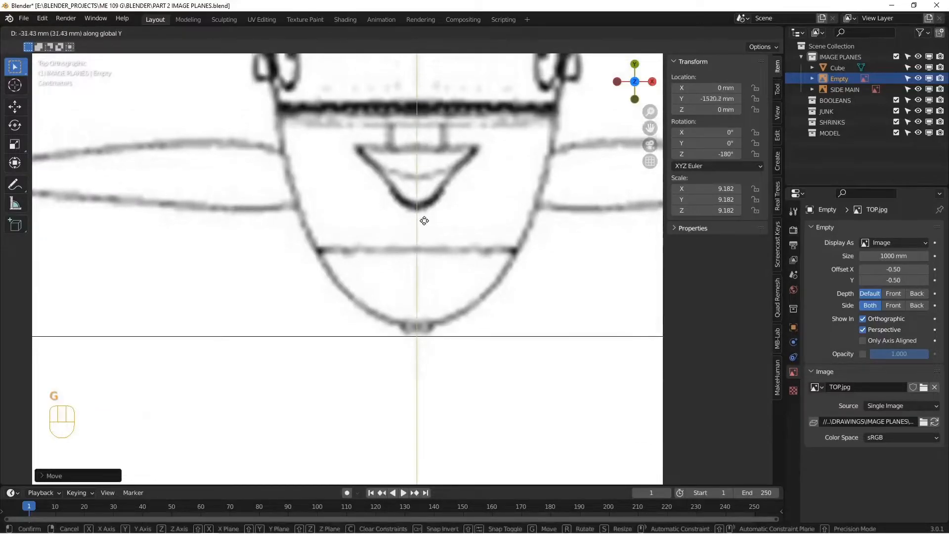
{"action": "left_click", "coordinate": [423, 220]}
{"action": "scroll", "coordinate": [427, 300], "scroll_direction": "down", "scroll_amount": 8}
{"action": "scroll", "coordinate": [445, 307], "scroll_direction": "down", "scroll_amount": 3}
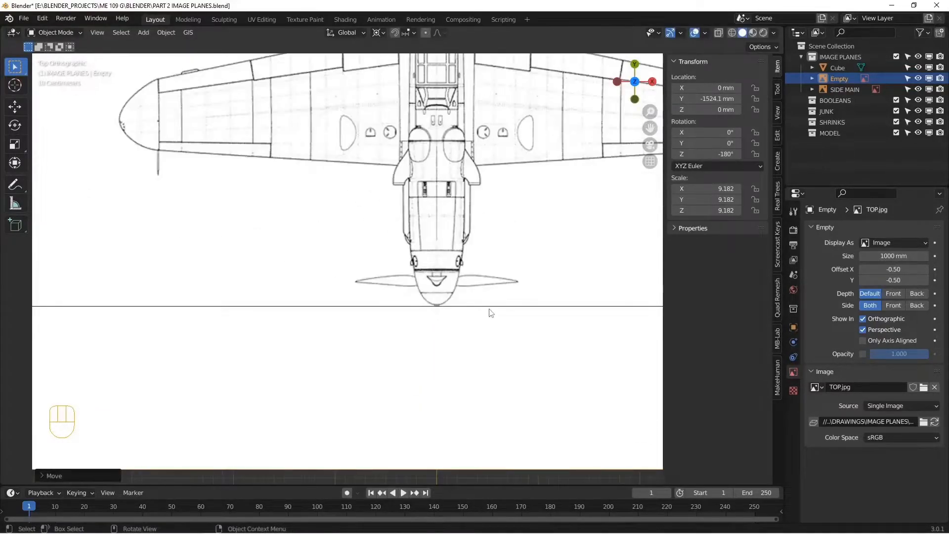
Step: Edit the cube and add a centred loop cut running lengthwise from its front edge to its rear edge
{"action": "left_click", "coordinate": [491, 307]}
{"action": "key", "text": "Tab"}
{"action": "scroll", "coordinate": [484, 308], "scroll_direction": "down", "scroll_amount": 8}
{"action": "scroll", "coordinate": [498, 222], "scroll_direction": "up", "scroll_amount": 2}
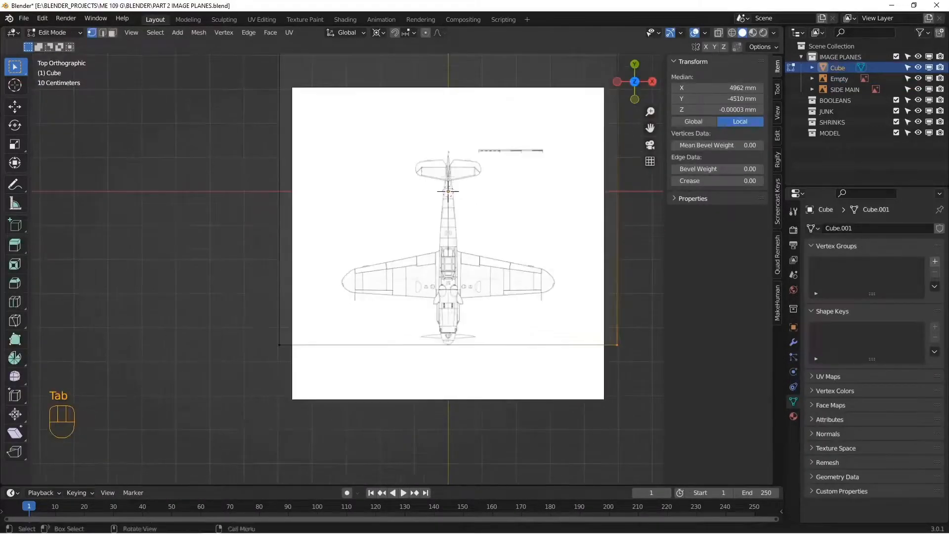
{"action": "left_click", "coordinate": [447, 346]}
{"action": "right_click", "coordinate": [447, 346]}
{"action": "scroll", "coordinate": [494, 322], "scroll_direction": "down", "scroll_amount": 3}
{"action": "left_click_drag", "start_coordinate": [465, 207], "coordinate": [466, 262], "text": "alt+shift"}
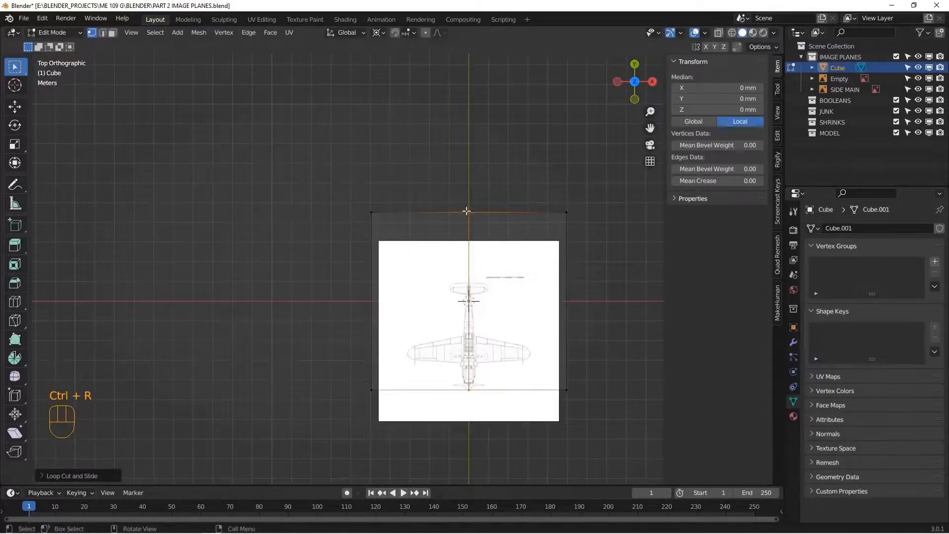
Step: Select the loop cut's front centre vertices in wireframe shading and snap the 3D cursor to them
{"action": "middle_click_drag", "start_coordinate": [464, 300], "coordinate": [416, 240], "text": "alt"}
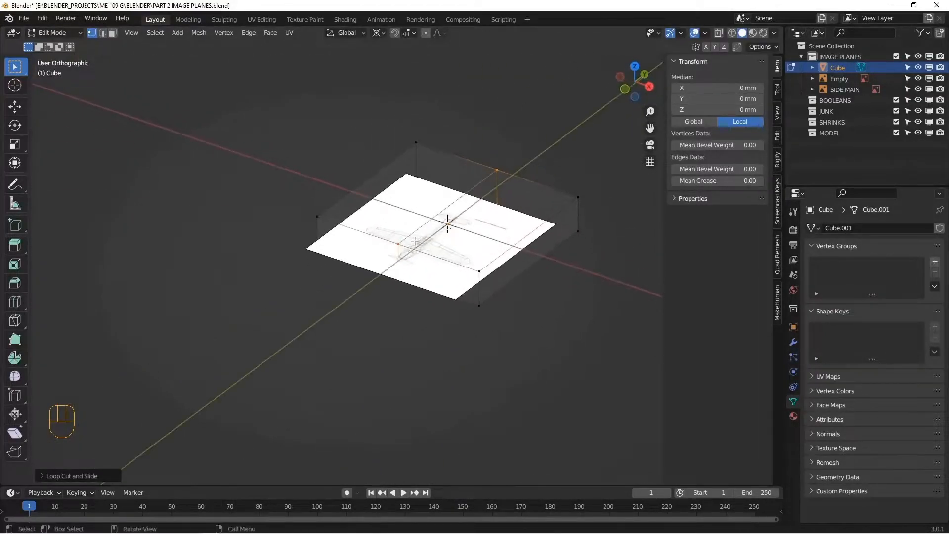
{"action": "key", "text": "KP_7"}
{"action": "scroll", "coordinate": [509, 269], "scroll_direction": "up", "scroll_amount": 3}
{"action": "key", "text": "z"}
{"action": "left_click", "coordinate": [426, 318]}
{"action": "left_click_drag", "start_coordinate": [381, 402], "coordinate": [483, 451]}
{"action": "middle_click_drag", "start_coordinate": [485, 431], "coordinate": [359, 322], "text": "alt+shift"}
{"action": "key", "text": "shift+s"}
{"action": "left_click", "coordinate": [435, 369]}
Step: Leave the cube's edit mode and scale the top drawing up from the 3D cursor to about 14.532 in top view
{"action": "key", "text": "Tab"}
{"action": "key", "text": "Tab"}
{"action": "key", "text": "Tab"}
{"action": "left_click", "coordinate": [448, 246]}
{"action": "key", "text": "KP_7"}
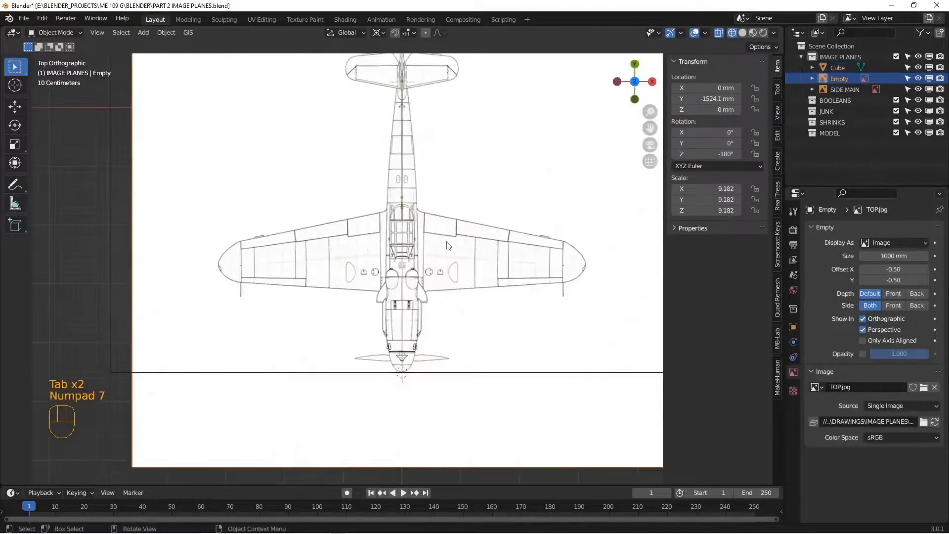
{"action": "scroll", "coordinate": [444, 244], "scroll_direction": "down", "scroll_amount": 4}
{"action": "middle_click_drag", "start_coordinate": [439, 194], "coordinate": [438, 212], "text": "alt+shift"}
{"action": "scroll", "coordinate": [440, 222], "scroll_direction": "up", "scroll_amount": 2}
{"action": "middle_click_drag", "start_coordinate": [458, 253], "coordinate": [410, 210], "text": "alt+shift"}
{"action": "key", "text": "s"}
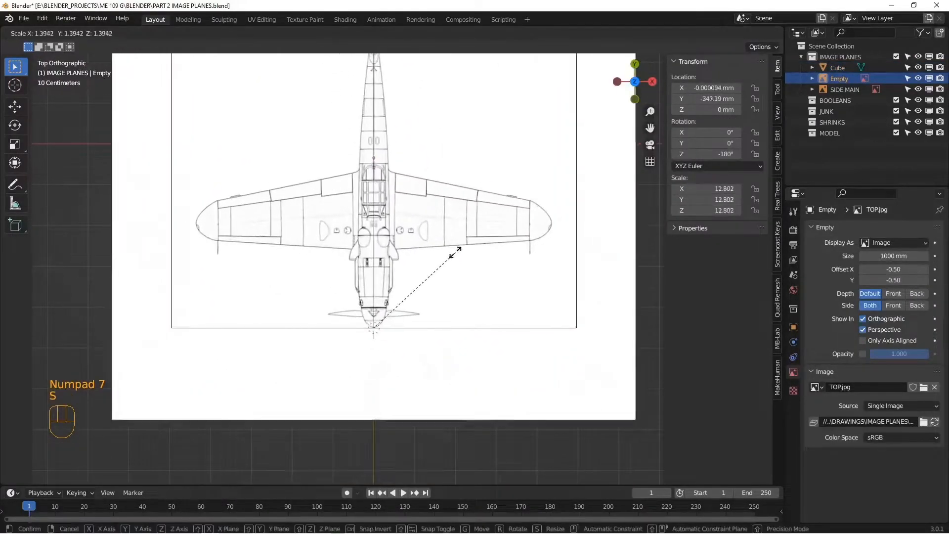
{"action": "left_click", "coordinate": [470, 250]}
Step: Fine-tune the top drawing's scale to about 14.559 so the wingtip meets the cube's side edge
{"action": "scroll", "coordinate": [361, 232], "scroll_direction": "up", "scroll_amount": 8}
{"action": "middle_click_drag", "start_coordinate": [361, 232], "coordinate": [430, 307], "text": "alt+shift"}
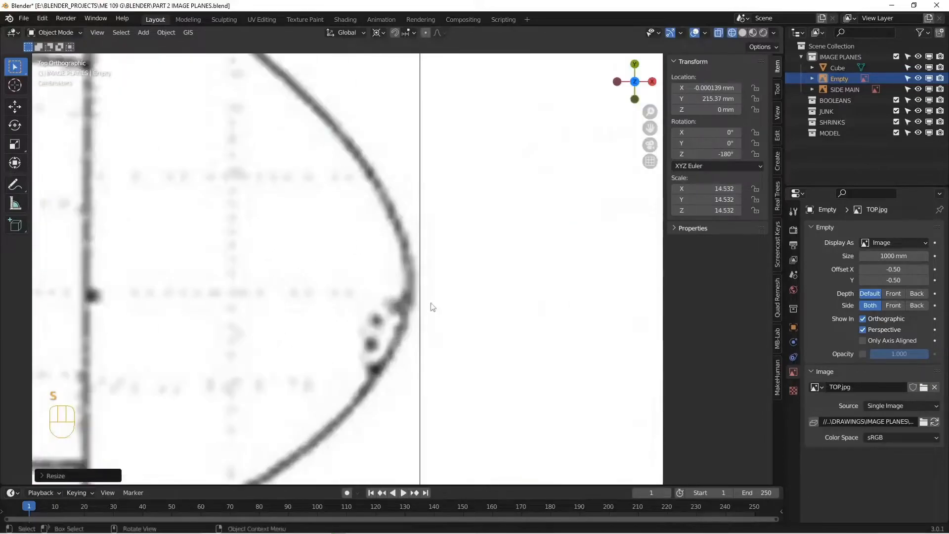
{"action": "key", "text": "s"}
{"action": "left_click", "coordinate": [454, 296]}
{"action": "scroll", "coordinate": [396, 303], "scroll_direction": "down", "scroll_amount": 18}
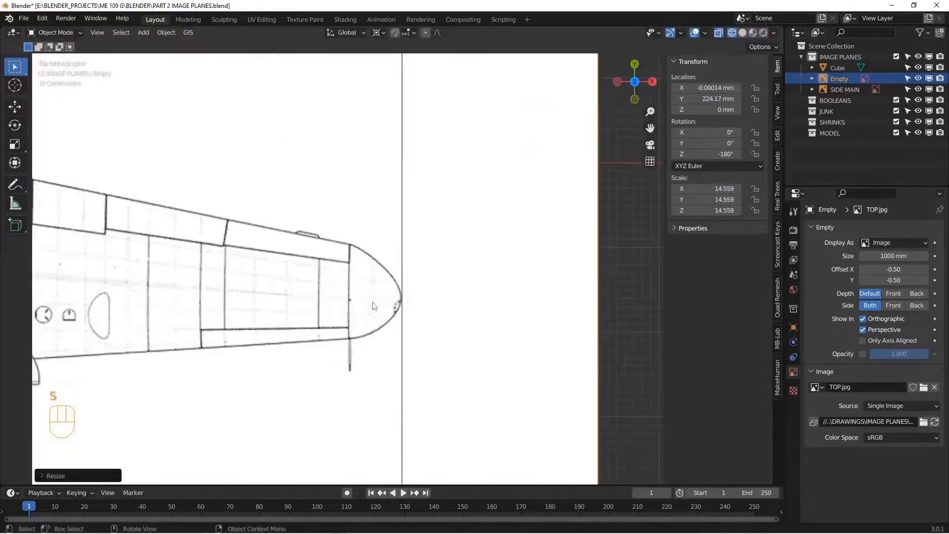
{"action": "middle_click_drag", "start_coordinate": [368, 302], "coordinate": [525, 302], "text": "alt+shift"}
{"action": "scroll", "coordinate": [417, 295], "scroll_direction": "up", "scroll_amount": 2}
{"action": "middle_click_drag", "start_coordinate": [417, 295], "coordinate": [381, 287], "text": "shift"}
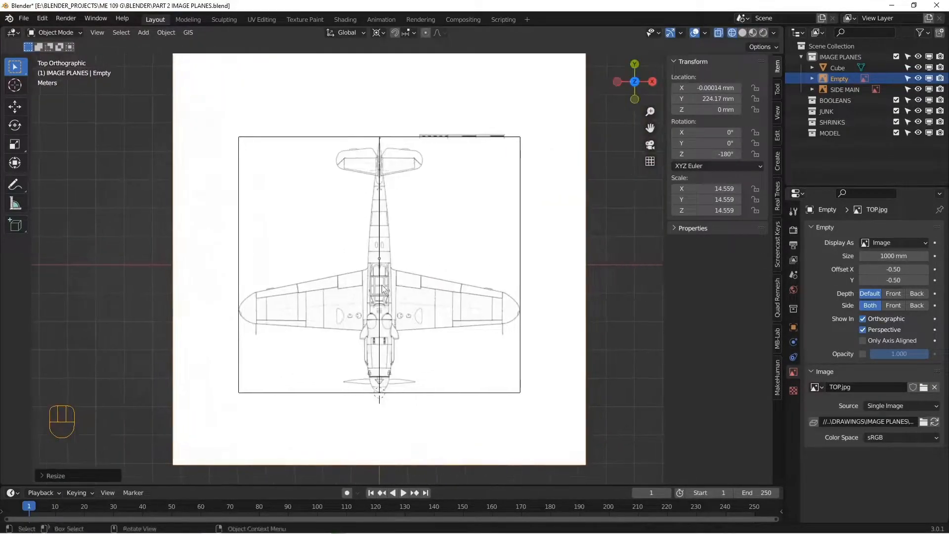
{"action": "middle_click_drag", "start_coordinate": [390, 254], "coordinate": [387, 273], "text": "alt+shift"}
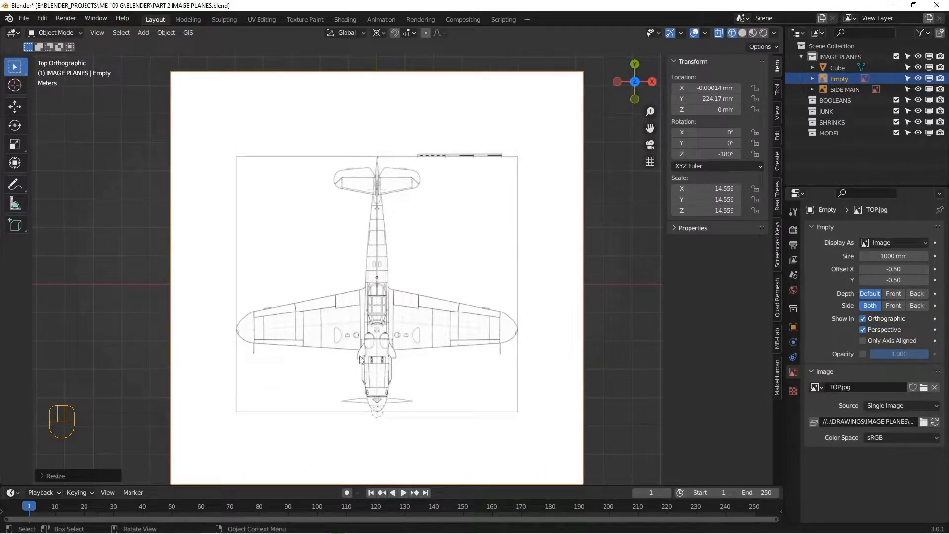
Step: Examine how the side drawing lines up with the cube in the right side view
{"action": "left_click_drag", "start_coordinate": [494, 331], "coordinate": [452, 271], "text": "alt"}
{"action": "key", "text": "KP_3"}
{"action": "scroll", "coordinate": [452, 271], "scroll_direction": "up", "scroll_amount": 6}
{"action": "left_click_drag", "start_coordinate": [225, 225], "coordinate": [425, 204], "text": "alt+shift"}
{"action": "left_click", "coordinate": [406, 186]}
{"action": "key", "text": "Tab"}
{"action": "scroll", "coordinate": [405, 194], "scroll_direction": "up", "scroll_amount": 3}
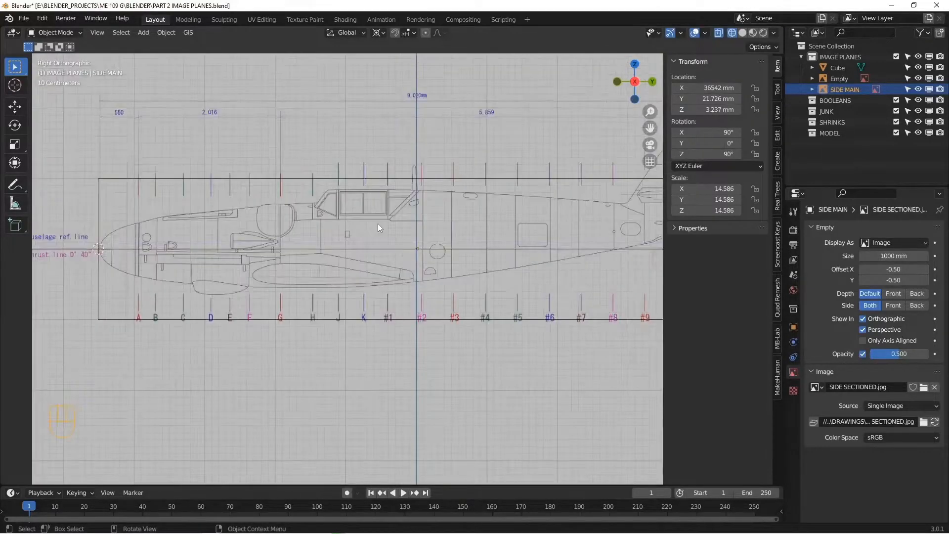
{"action": "scroll", "coordinate": [378, 225], "scroll_direction": "up", "scroll_amount": 4}
{"action": "middle_click_drag", "start_coordinate": [309, 163], "coordinate": [422, 330]}
{"action": "scroll", "coordinate": [357, 233], "scroll_direction": "down", "scroll_amount": 11}
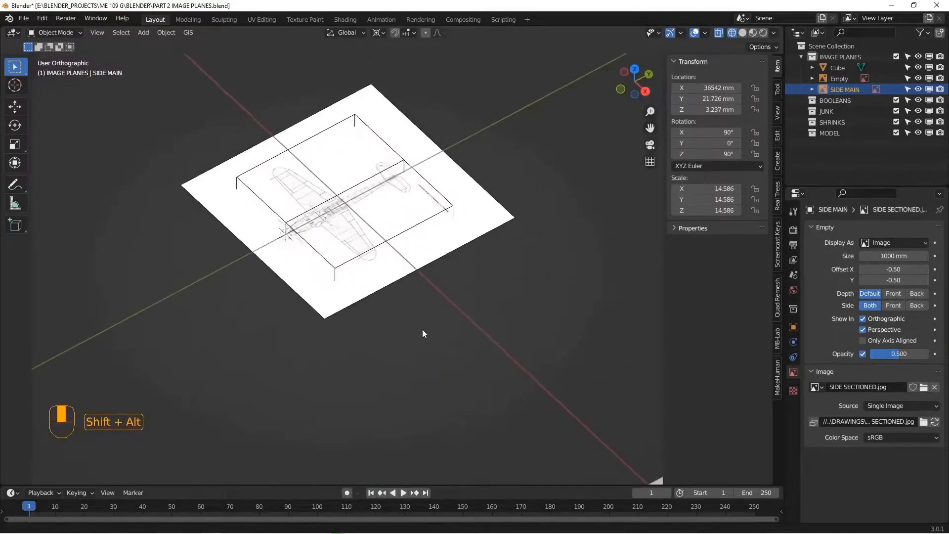
{"action": "middle_click_drag", "start_coordinate": [424, 246], "coordinate": [404, 234], "text": "alt"}
{"action": "key", "text": "KP_3"}
{"action": "scroll", "coordinate": [404, 234], "scroll_direction": "up", "scroll_amount": 2}
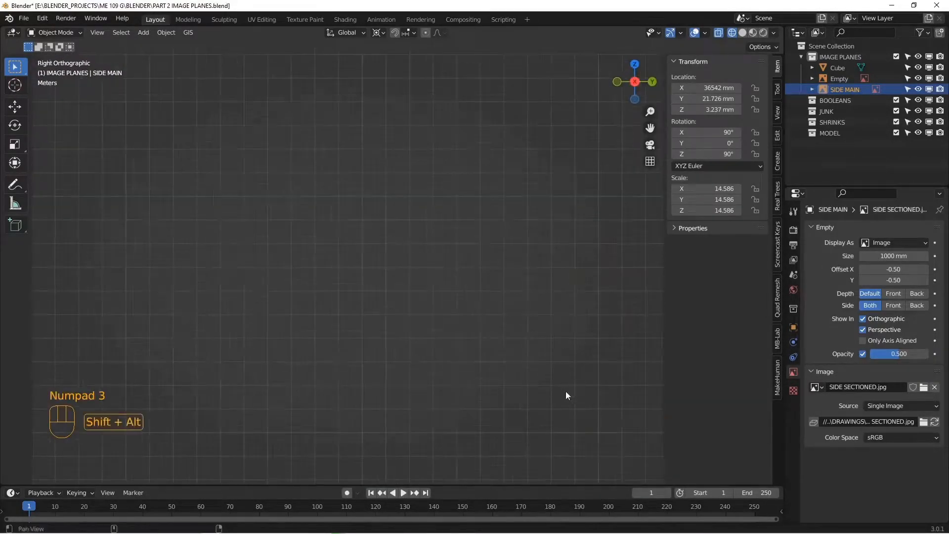
{"action": "scroll", "coordinate": [398, 252], "scroll_direction": "down", "scroll_amount": 3}
{"action": "scroll", "coordinate": [399, 236], "scroll_direction": "up", "scroll_amount": 8}
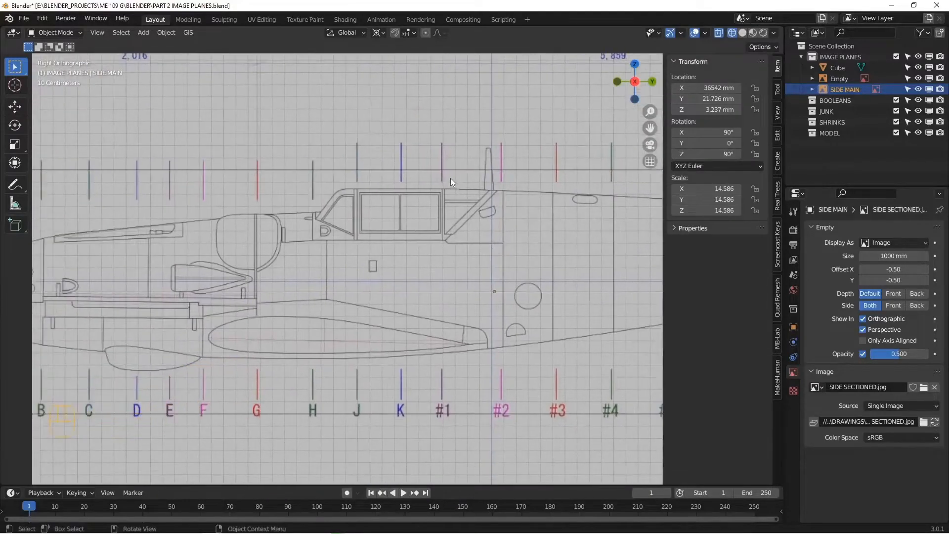
Step: Edit the cube and add a vertical loop cut at the cockpit's station J, at about Y -1129.6 mm
{"action": "left_click", "coordinate": [449, 171]}
{"action": "key", "text": "Tab"}
{"action": "scroll", "coordinate": [446, 203], "scroll_direction": "down", "scroll_amount": 3}
{"action": "key", "text": "a"}
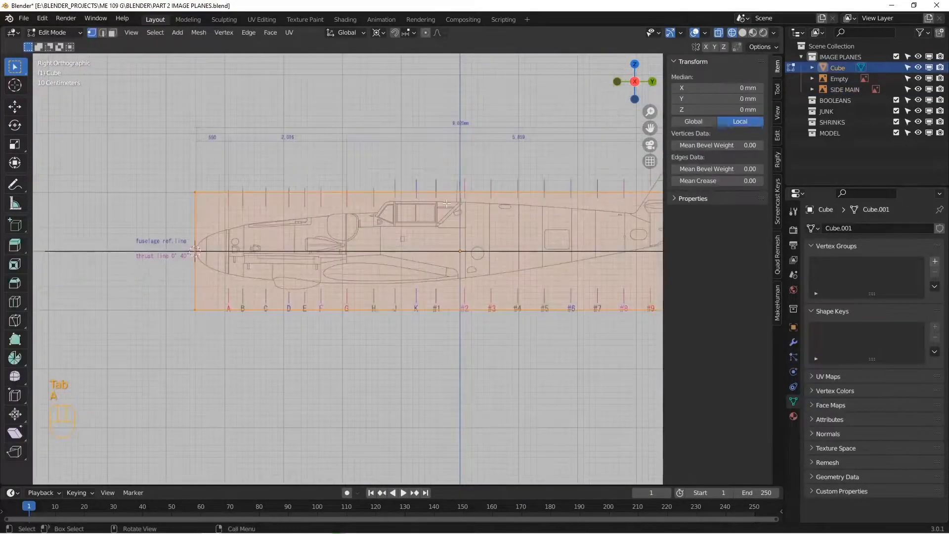
{"action": "key", "text": "alt+a"}
{"action": "scroll", "coordinate": [446, 203], "scroll_direction": "up", "scroll_amount": 6}
{"action": "key", "text": "ctrl+r"}
{"action": "left_click", "coordinate": [512, 175]}
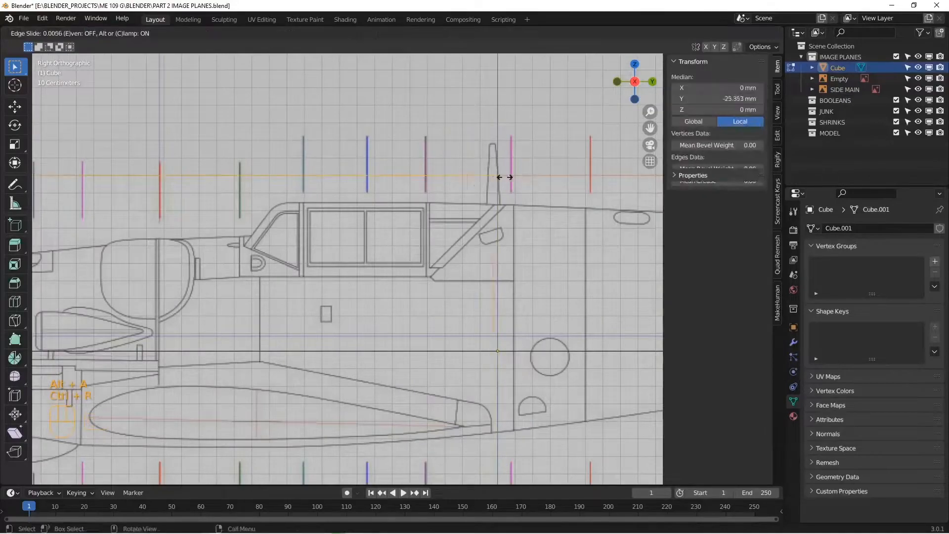
{"action": "left_click", "coordinate": [316, 267]}
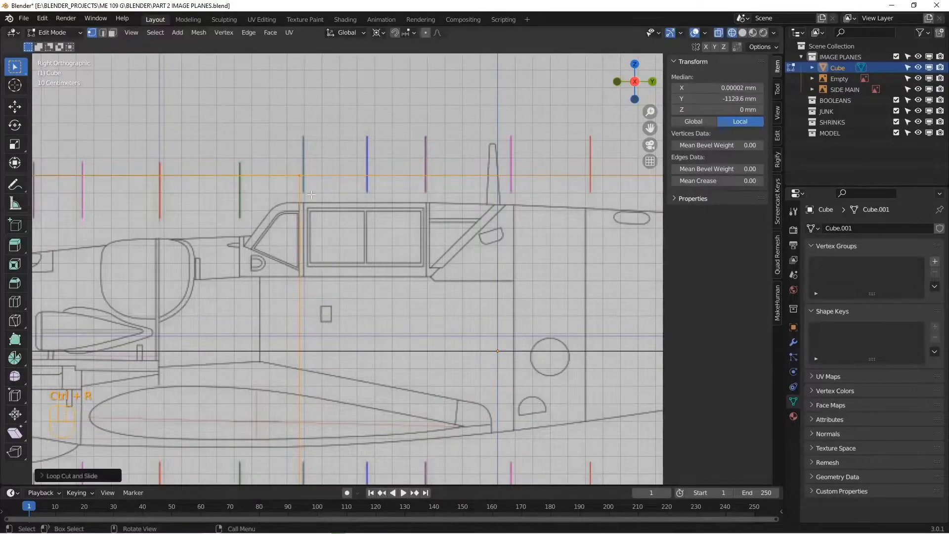
Step: Add a vertical loop cut at station A behind the spinner, at about Y -3932 mm, and clear the selection
{"action": "scroll", "coordinate": [300, 267], "scroll_direction": "down", "scroll_amount": 4}
{"action": "scroll", "coordinate": [401, 236], "scroll_direction": "up", "scroll_amount": 2}
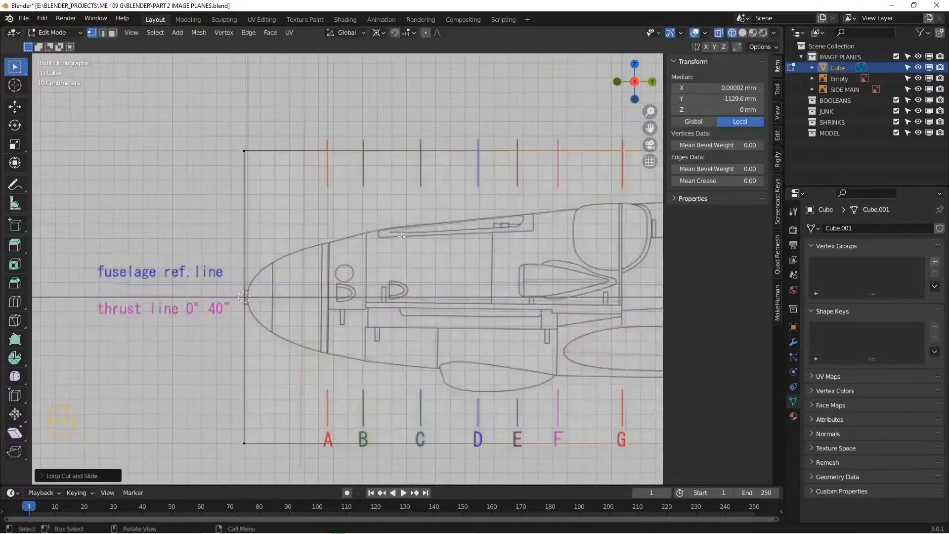
{"action": "left_click", "coordinate": [479, 147]}
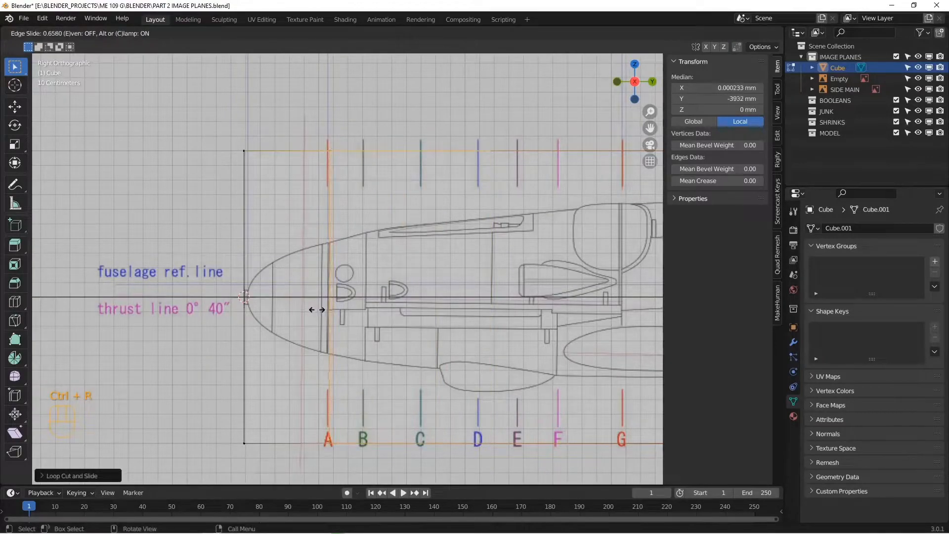
{"action": "left_click", "coordinate": [317, 310]}
{"action": "key", "text": "alt+a"}
Step: Add a vertical loop cut at station #8 ahead of the tail, at about Y 2797.8 mm
{"action": "scroll", "coordinate": [316, 309], "scroll_direction": "down", "scroll_amount": 3}
{"action": "middle_click_drag", "start_coordinate": [657, 262], "coordinate": [440, 244], "text": "shift"}
{"action": "scroll", "coordinate": [440, 245], "scroll_direction": "up", "scroll_amount": 4}
{"action": "middle_click_drag", "start_coordinate": [316, 250], "coordinate": [463, 227], "text": "shift"}
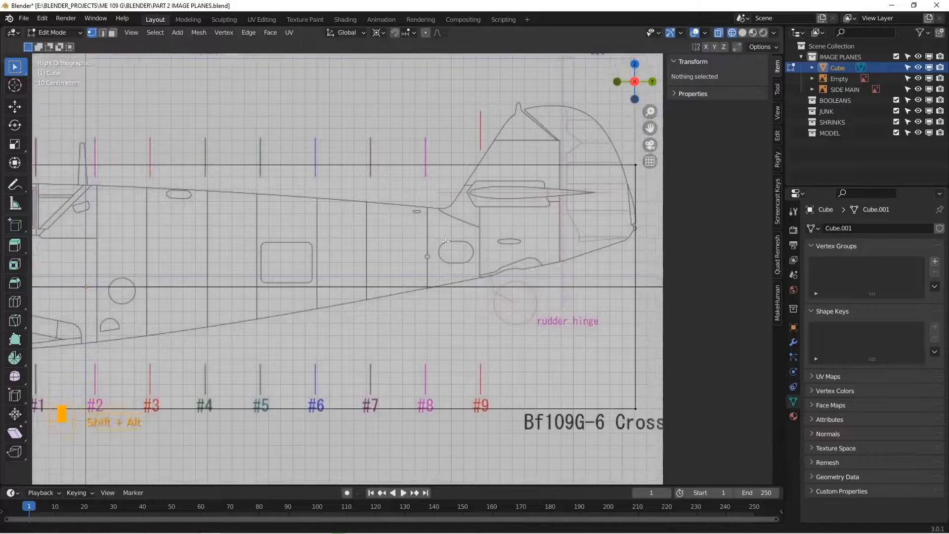
{"action": "middle_click_drag", "start_coordinate": [352, 181], "coordinate": [352, 232], "text": "shift"}
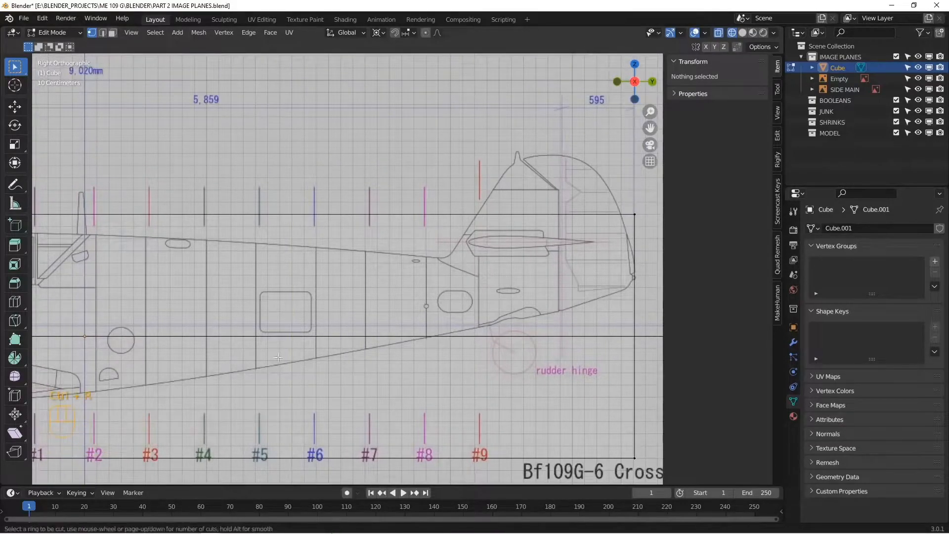
{"action": "left_click", "coordinate": [277, 452]}
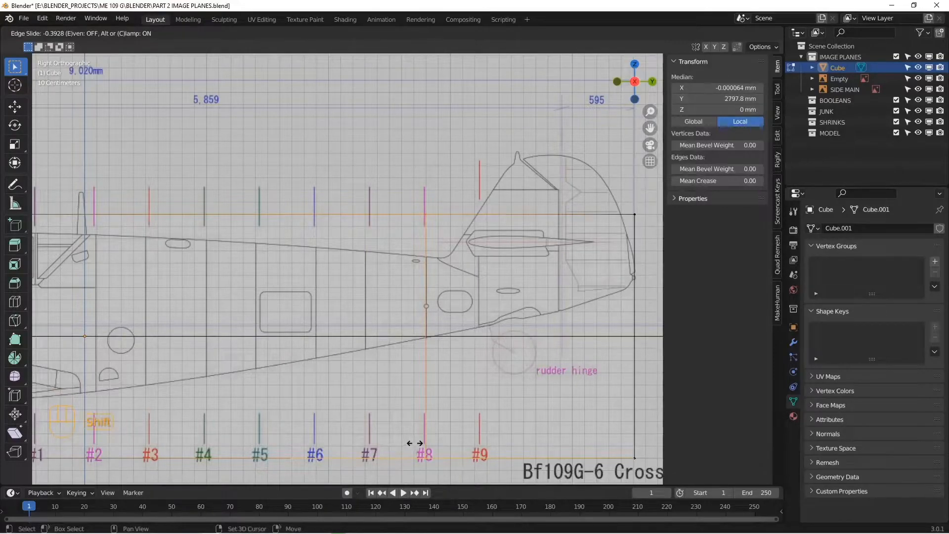
{"action": "left_click", "coordinate": [414, 442]}
Step: Select the cockpit loop cut and move it along Y to about -1106.2 mm, onto the station J line
{"action": "scroll", "coordinate": [415, 345], "scroll_direction": "down", "scroll_amount": 5}
{"action": "scroll", "coordinate": [418, 266], "scroll_direction": "up", "scroll_amount": 5}
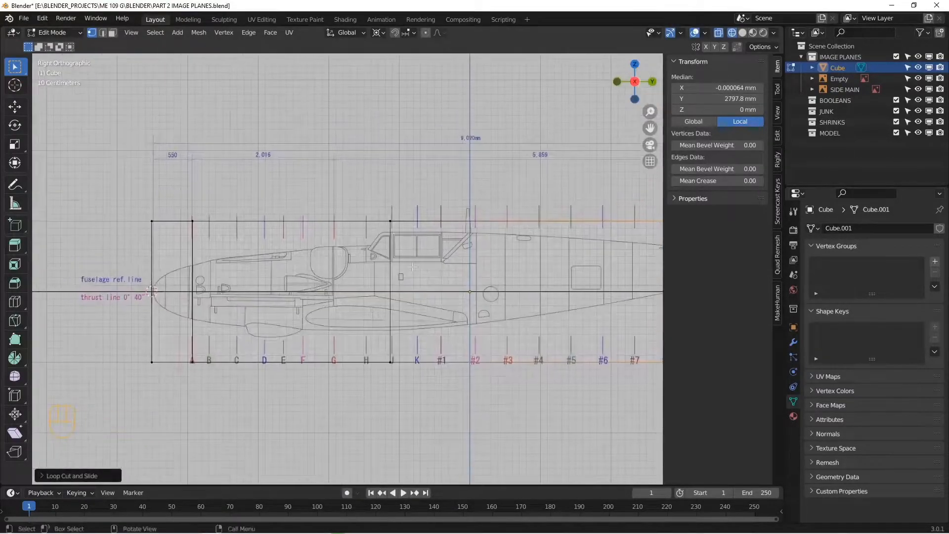
{"action": "scroll", "coordinate": [437, 274], "scroll_direction": "up", "scroll_amount": 3}
{"action": "scroll", "coordinate": [425, 267], "scroll_direction": "down", "scroll_amount": 3}
{"action": "left_click", "coordinate": [398, 255]}
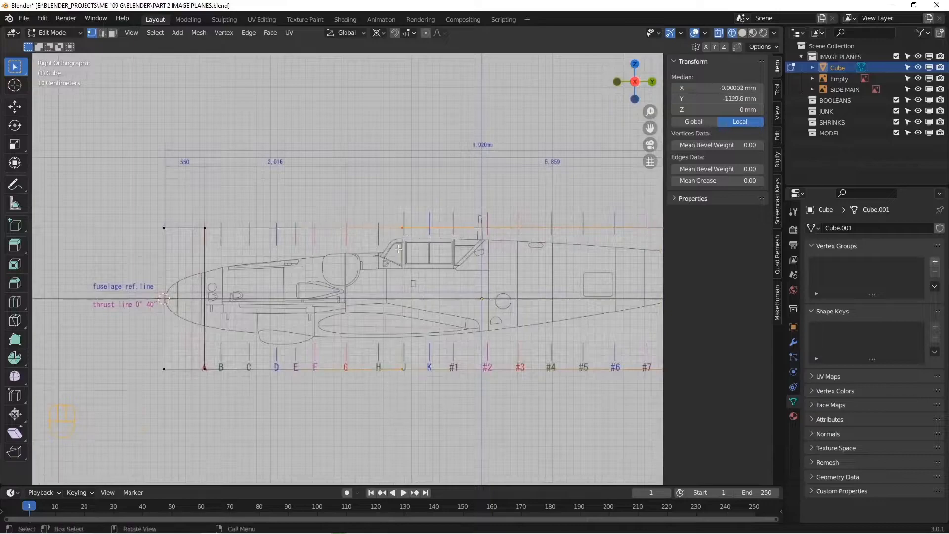
{"action": "scroll", "coordinate": [408, 302], "scroll_direction": "up", "scroll_amount": 3}
{"action": "scroll", "coordinate": [390, 198], "scroll_direction": "up", "scroll_amount": 4}
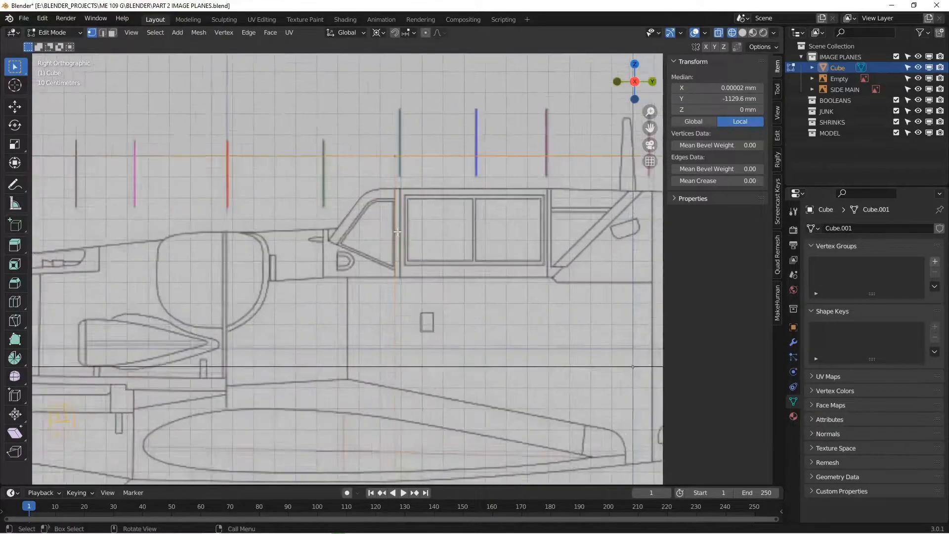
{"action": "key", "text": "g"}
{"action": "key", "text": "y"}
{"action": "left_click", "coordinate": [400, 202]}
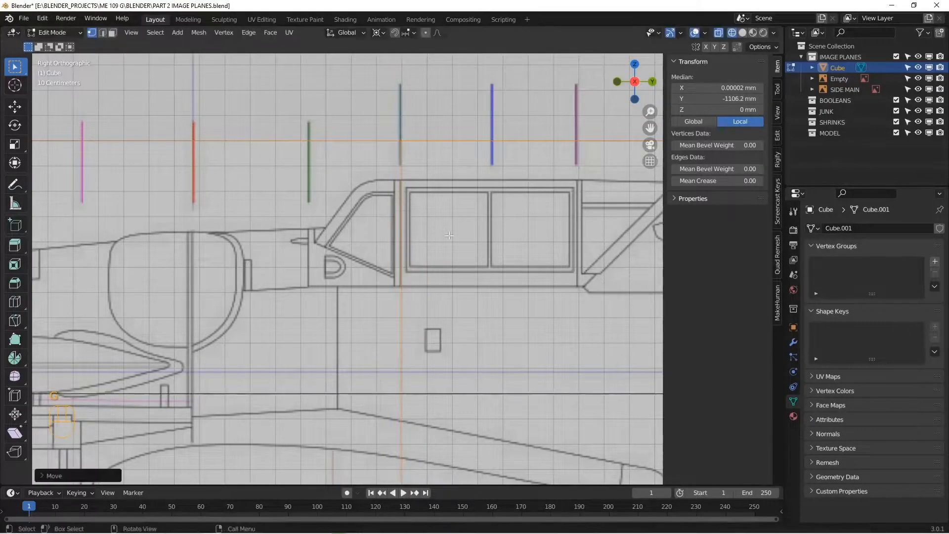
Step: Check the cube's loop cuts against the canopy, spinner and tail in the top drawing, and against station J in the side drawing
{"action": "key", "text": "KP_7"}
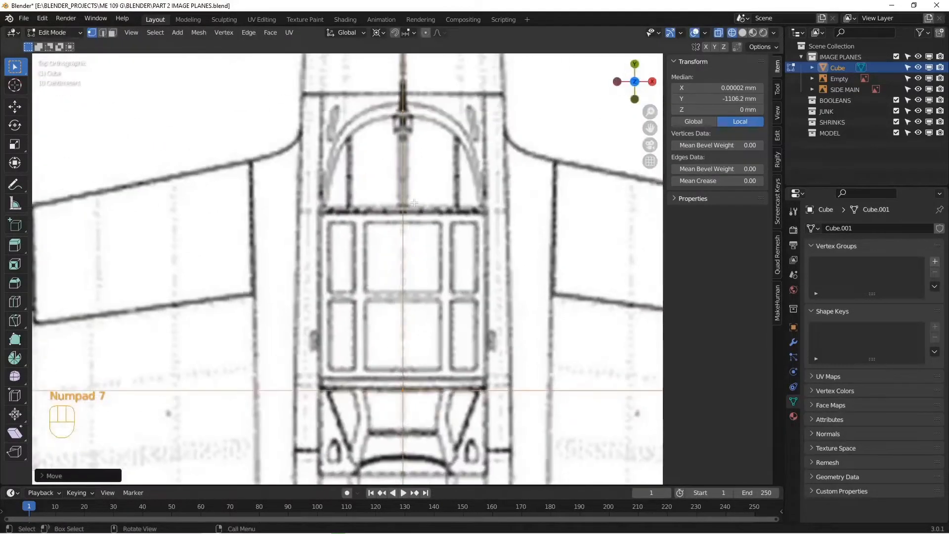
{"action": "scroll", "coordinate": [441, 372], "scroll_direction": "down", "scroll_amount": 2}
{"action": "scroll", "coordinate": [416, 273], "scroll_direction": "down", "scroll_amount": 3}
{"action": "scroll", "coordinate": [417, 273], "scroll_direction": "up", "scroll_amount": 3}
{"action": "scroll", "coordinate": [416, 273], "scroll_direction": "down", "scroll_amount": 6}
{"action": "middle_click_drag", "start_coordinate": [417, 273], "coordinate": [397, 325], "text": "shift"}
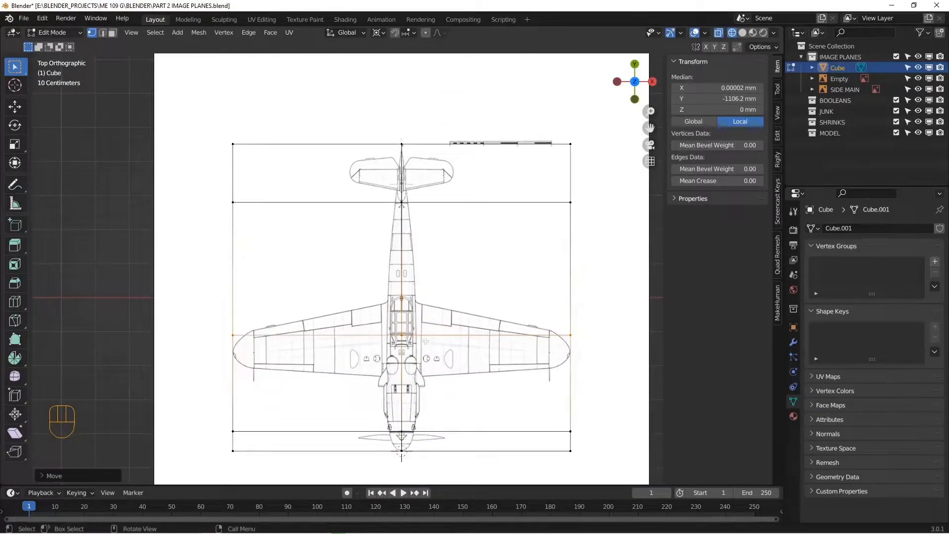
{"action": "scroll", "coordinate": [424, 340], "scroll_direction": "up", "scroll_amount": 4}
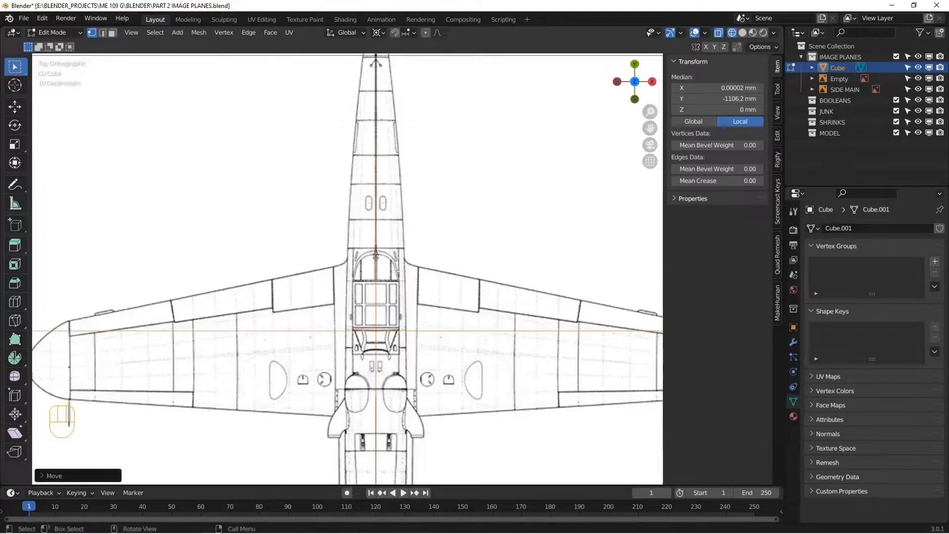
{"action": "scroll", "coordinate": [395, 272], "scroll_direction": "down", "scroll_amount": 3}
{"action": "scroll", "coordinate": [395, 272], "scroll_direction": "up", "scroll_amount": 3}
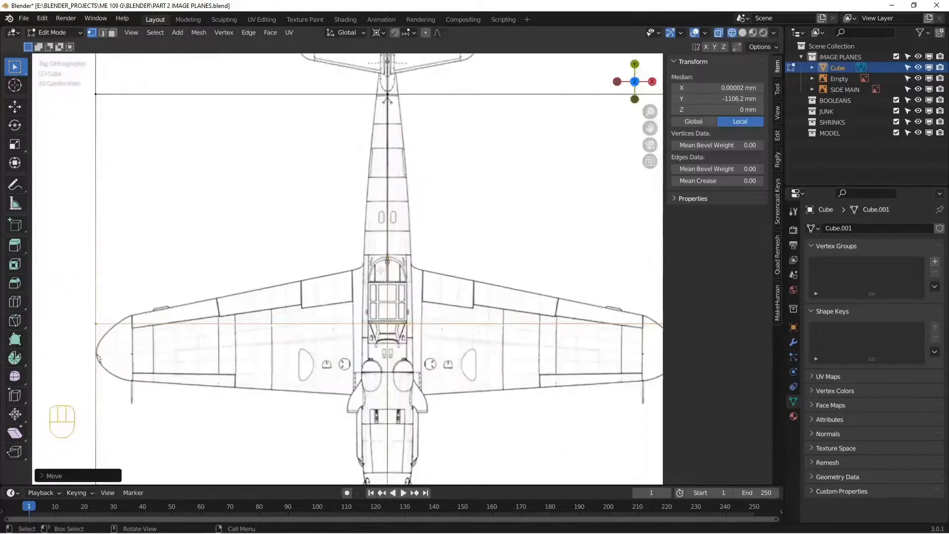
{"action": "middle_click_drag", "start_coordinate": [388, 344], "coordinate": [406, 291], "text": "shift"}
{"action": "scroll", "coordinate": [406, 291], "scroll_direction": "up", "scroll_amount": 3}
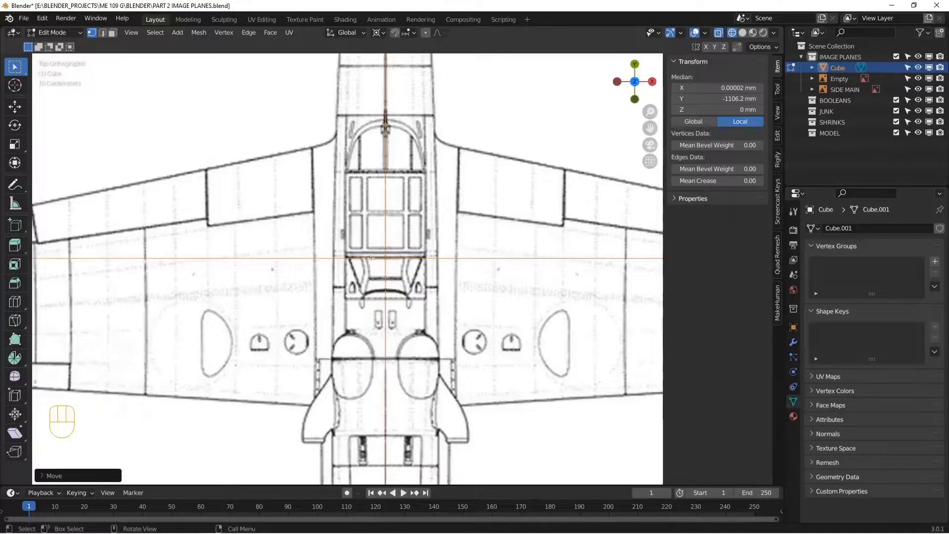
{"action": "scroll", "coordinate": [397, 258], "scroll_direction": "down", "scroll_amount": 4}
{"action": "middle_click_drag", "start_coordinate": [388, 451], "coordinate": [403, 349], "text": "shift"}
{"action": "middle_click_drag", "start_coordinate": [408, 316], "coordinate": [403, 239], "text": "shift"}
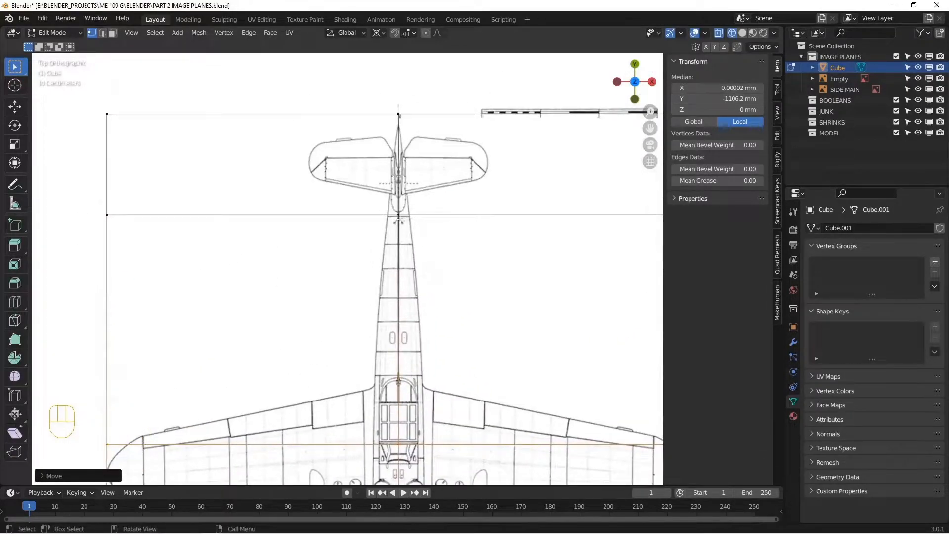
{"action": "scroll", "coordinate": [425, 245], "scroll_direction": "down", "scroll_amount": 4}
{"action": "middle_click_drag", "start_coordinate": [418, 302], "coordinate": [385, 238], "text": "shift"}
{"action": "scroll", "coordinate": [407, 243], "scroll_direction": "up", "scroll_amount": 3}
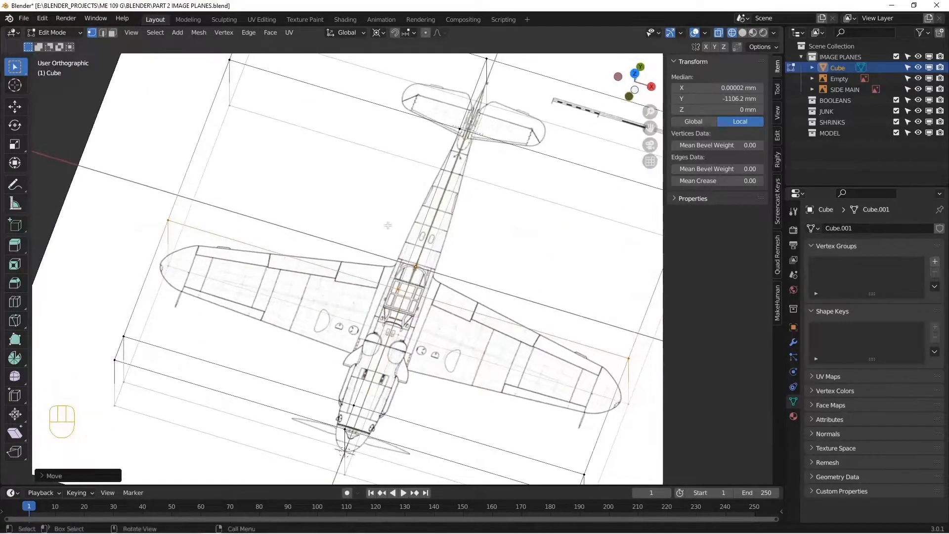
{"action": "key", "text": "KP_7"}
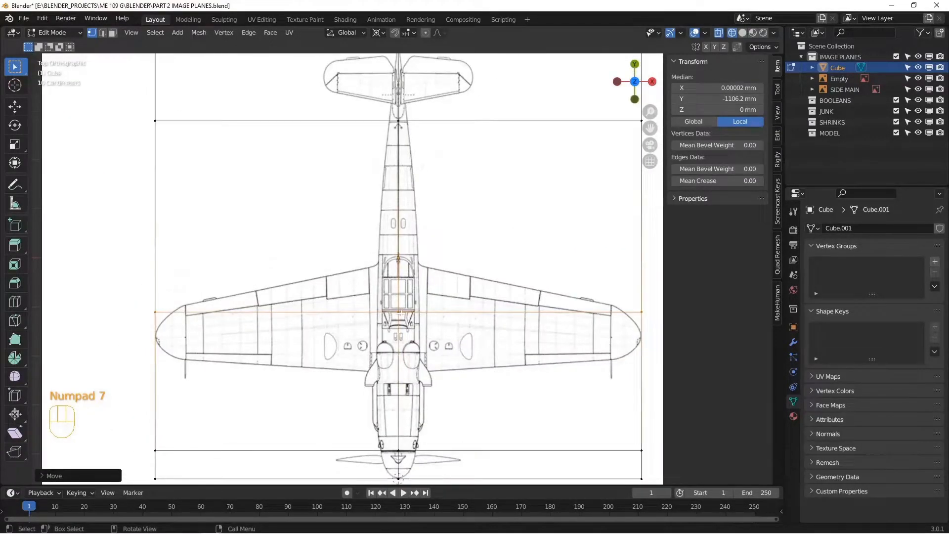
{"action": "key", "text": "KP_3"}
{"action": "scroll", "coordinate": [399, 285], "scroll_direction": "up", "scroll_amount": 5}
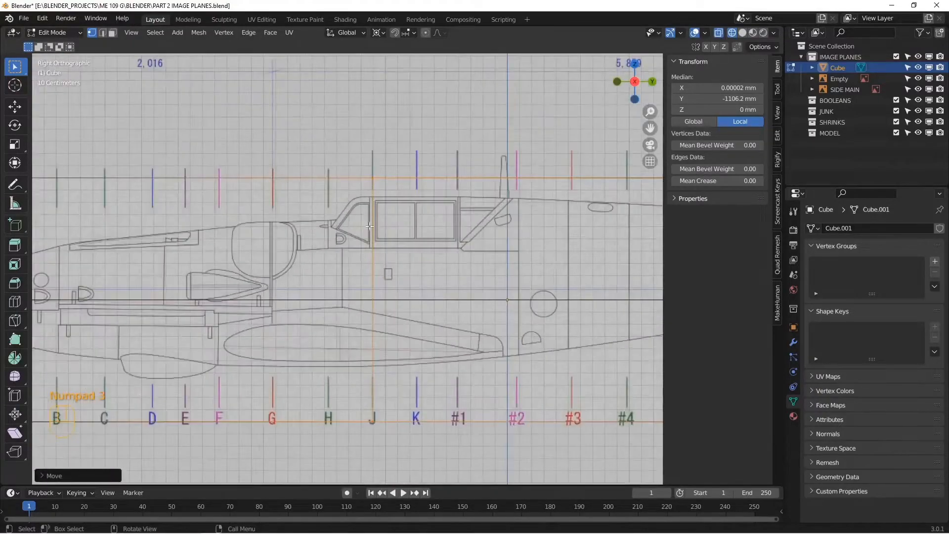
Step: Deselect all of the cube's geometry and return to Object Mode
{"action": "scroll", "coordinate": [365, 266], "scroll_direction": "down", "scroll_amount": 5}
{"action": "middle_click_drag", "start_coordinate": [353, 272], "coordinate": [380, 306]}
{"action": "scroll", "coordinate": [374, 310], "scroll_direction": "down", "scroll_amount": 3}
{"action": "key", "text": "alt+a"}
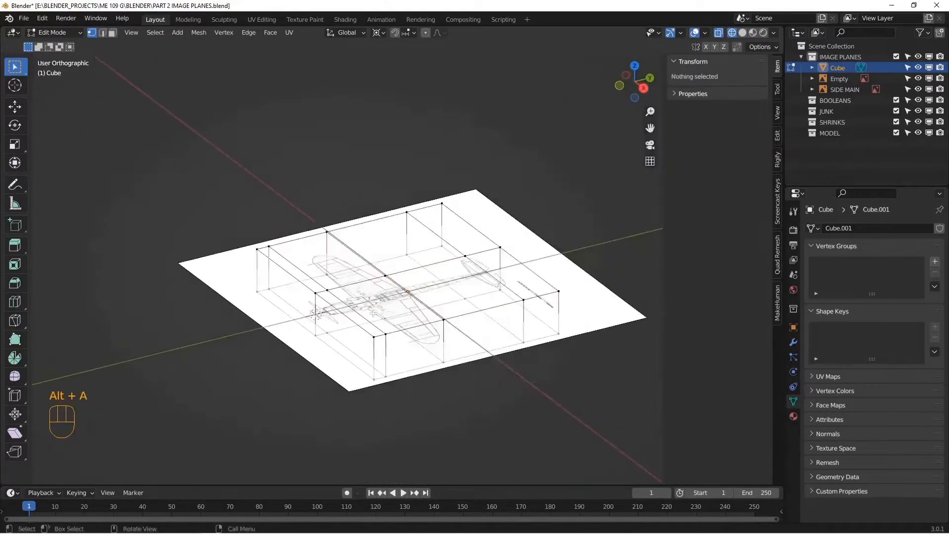
{"action": "key", "text": "Tab"}
Step: Raise the top drawing along Z to about 54195 mm, well above the cube
{"action": "middle_click_drag", "start_coordinate": [360, 344], "coordinate": [373, 369]}
{"action": "left_click", "coordinate": [350, 390]}
{"action": "scroll", "coordinate": [355, 389], "scroll_direction": "down", "scroll_amount": 4}
{"action": "middle_click_drag", "start_coordinate": [381, 409], "coordinate": [370, 387], "text": "shift"}
{"action": "key", "text": "g"}
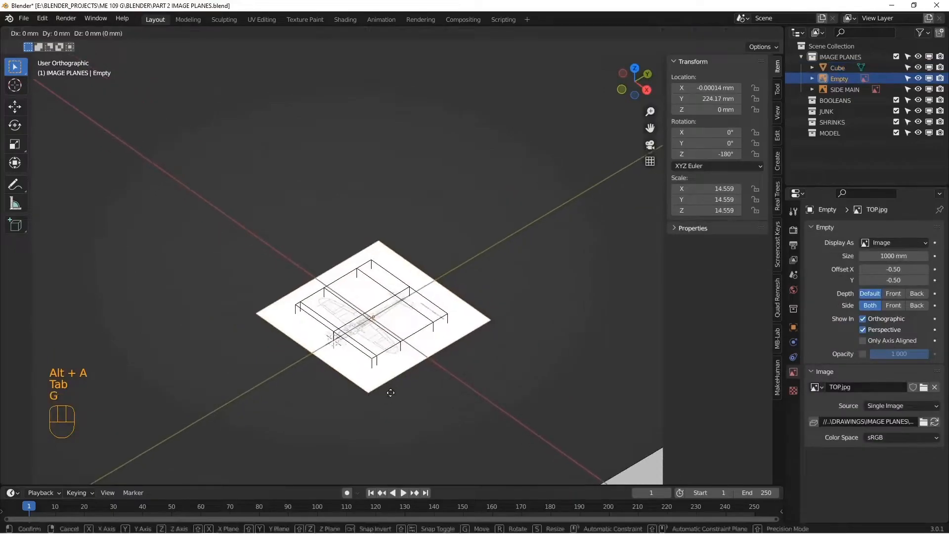
{"action": "key", "text": "z"}
{"action": "left_click", "coordinate": [406, 129]}
{"action": "scroll", "coordinate": [402, 148], "scroll_direction": "down", "scroll_amount": 4}
{"action": "left_click_drag", "start_coordinate": [395, 196], "coordinate": [389, 256], "text": "alt+shift"}
{"action": "left_click_drag", "start_coordinate": [386, 300], "coordinate": [384, 286], "text": "alt"}
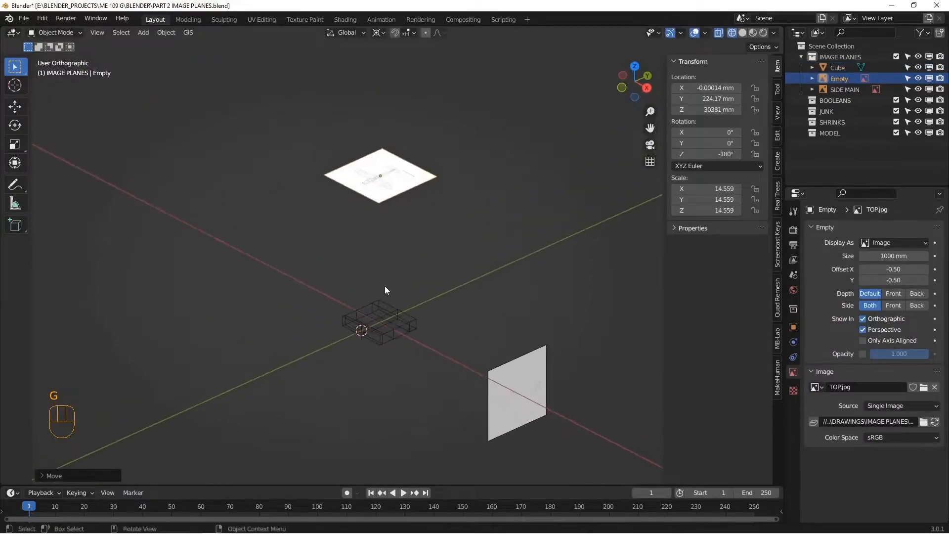
{"action": "key", "text": "g"}
{"action": "key", "text": "z"}
{"action": "left_click", "coordinate": [388, 173]}
Step: Inspect the cube and the raised top drawing from angled views, ending close on the selected top drawing
{"action": "left_click_drag", "start_coordinate": [374, 350], "coordinate": [447, 334], "text": "alt"}
{"action": "scroll", "coordinate": [395, 328], "scroll_direction": "up", "scroll_amount": 9}
{"action": "left_click", "coordinate": [449, 325]}
{"action": "scroll", "coordinate": [451, 311], "scroll_direction": "up", "scroll_amount": 6}
{"action": "scroll", "coordinate": [451, 310], "scroll_direction": "down", "scroll_amount": 16}
{"action": "scroll", "coordinate": [452, 307], "scroll_direction": "down", "scroll_amount": 2}
{"action": "left_click_drag", "start_coordinate": [462, 178], "coordinate": [426, 307], "text": "alt+shift"}
{"action": "scroll", "coordinate": [426, 292], "scroll_direction": "up", "scroll_amount": 7}
{"action": "scroll", "coordinate": [427, 280], "scroll_direction": "up", "scroll_amount": 2}
{"action": "left_click_drag", "start_coordinate": [428, 253], "coordinate": [413, 274], "text": "alt"}
{"action": "left_click_drag", "start_coordinate": [376, 371], "coordinate": [352, 348], "text": "alt+shift"}
{"action": "left_click", "coordinate": [395, 314]}
{"action": "scroll", "coordinate": [396, 314], "scroll_direction": "up", "scroll_amount": 4}
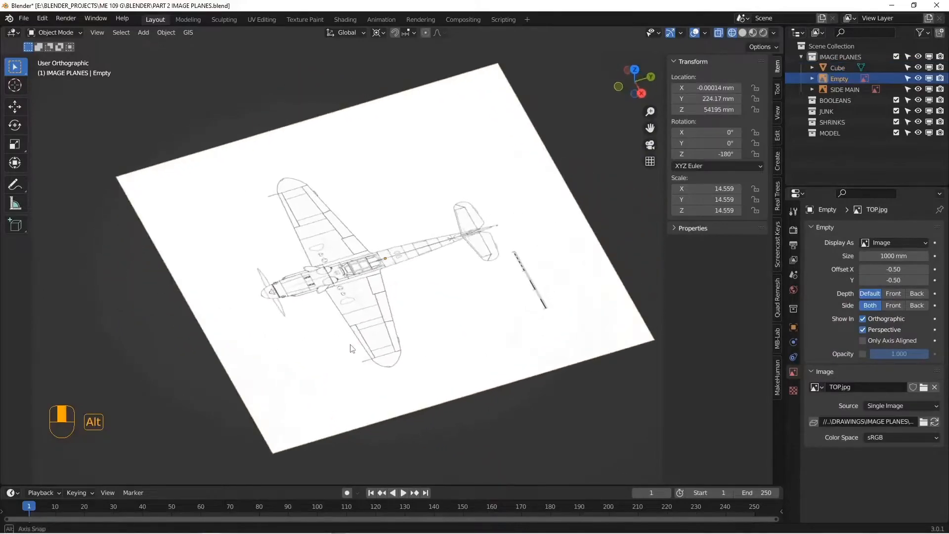
Step: Try showing the top drawing from its front side only, viewing it from above and below, and restore visibility from both sides
{"action": "left_click_drag", "start_coordinate": [617, 326], "coordinate": [615, 331], "text": "alt"}
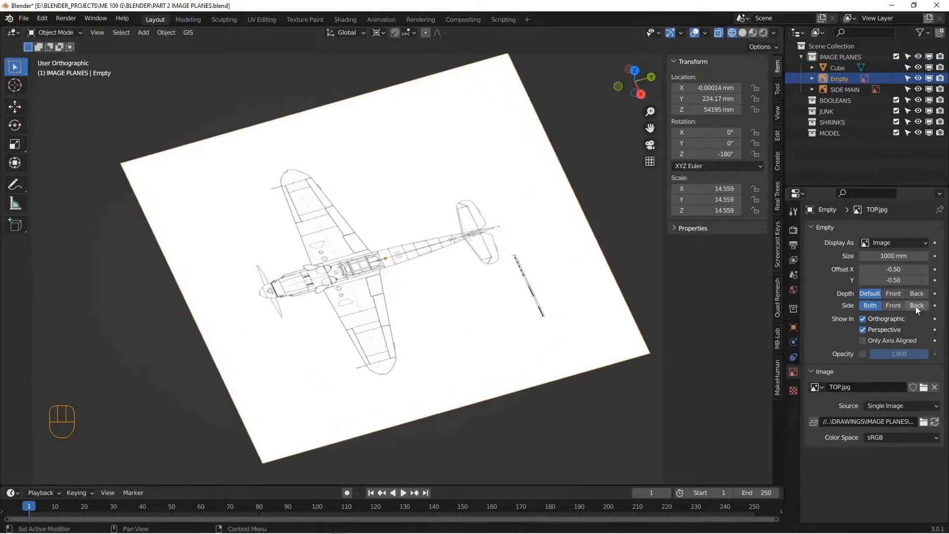
{"action": "left_click_drag", "start_coordinate": [494, 323], "coordinate": [424, 329], "text": "alt"}
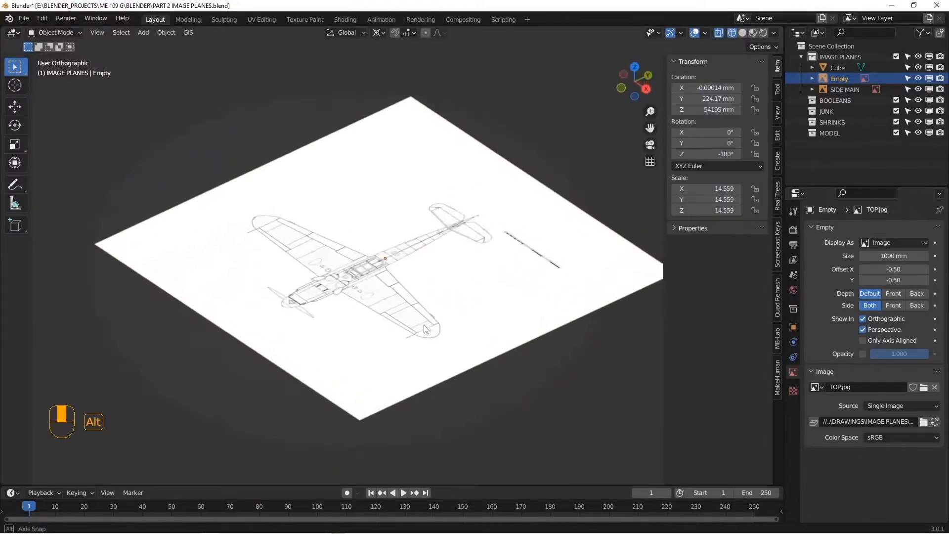
{"action": "left_click_drag", "start_coordinate": [532, 351], "coordinate": [501, 265], "text": "alt"}
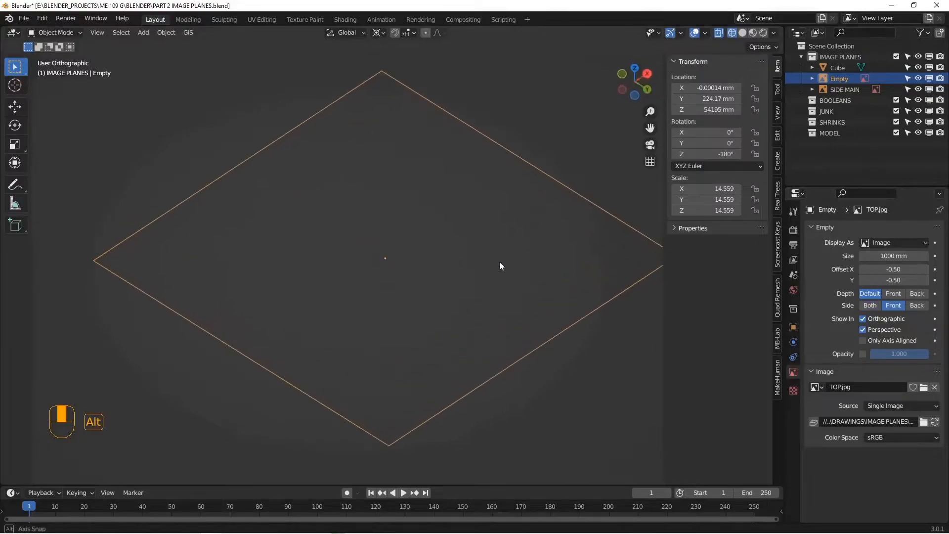
{"action": "mouse_move", "coordinate": [431, 261]}
{"action": "left_mouse_down", "text": "alt"}
{"action": "mouse_move", "coordinate": [462, 345]}
{"action": "mouse_move", "coordinate": [611, 344]}
{"action": "left_mouse_up", "text": "alt"}
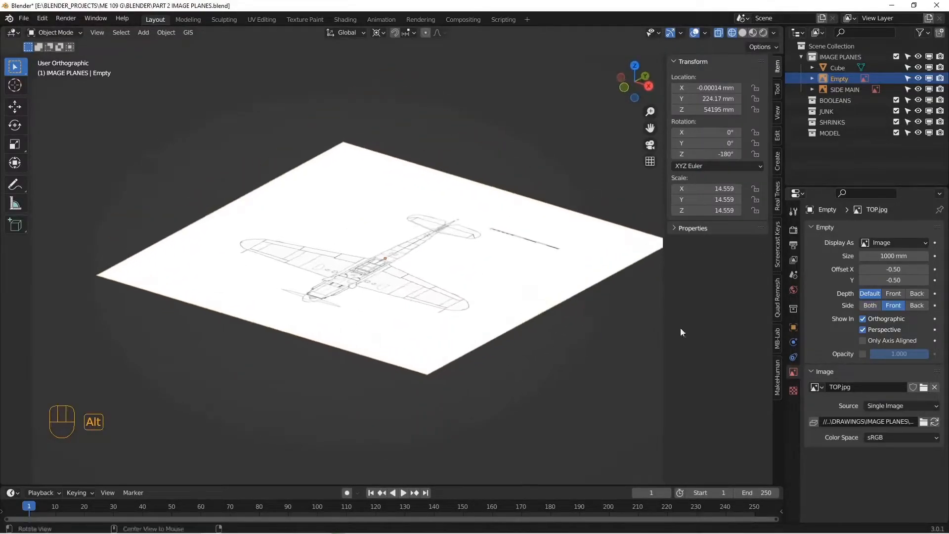
{"action": "scroll", "coordinate": [514, 312], "scroll_direction": "down", "scroll_amount": 4}
{"action": "middle_click_drag", "start_coordinate": [514, 311], "coordinate": [521, 268], "text": "alt"}
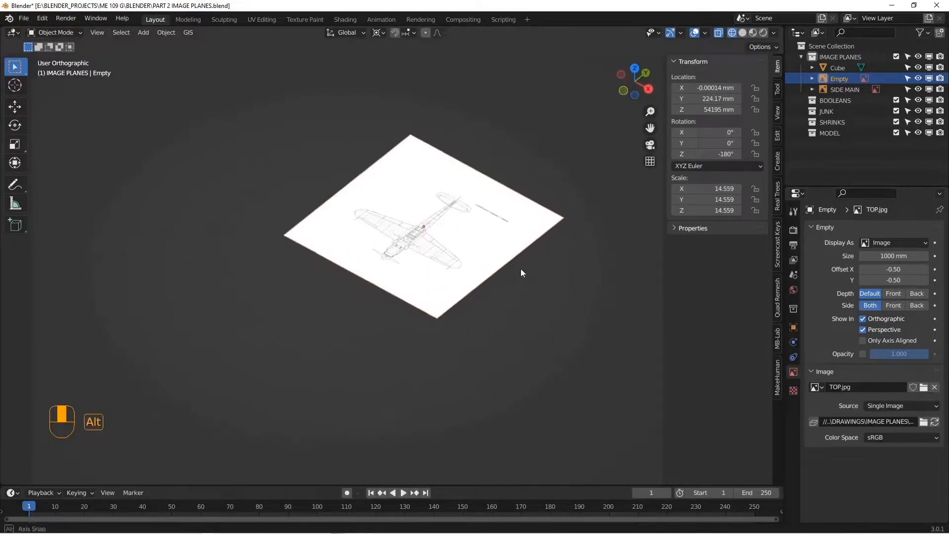
Step: Reset the 3D cursor to the world origin and rename the top drawing's empty as TOP
{"action": "scroll", "coordinate": [516, 305], "scroll_direction": "down", "scroll_amount": 6}
{"action": "middle_click_drag", "start_coordinate": [558, 374], "coordinate": [493, 292], "text": "alt+shift"}
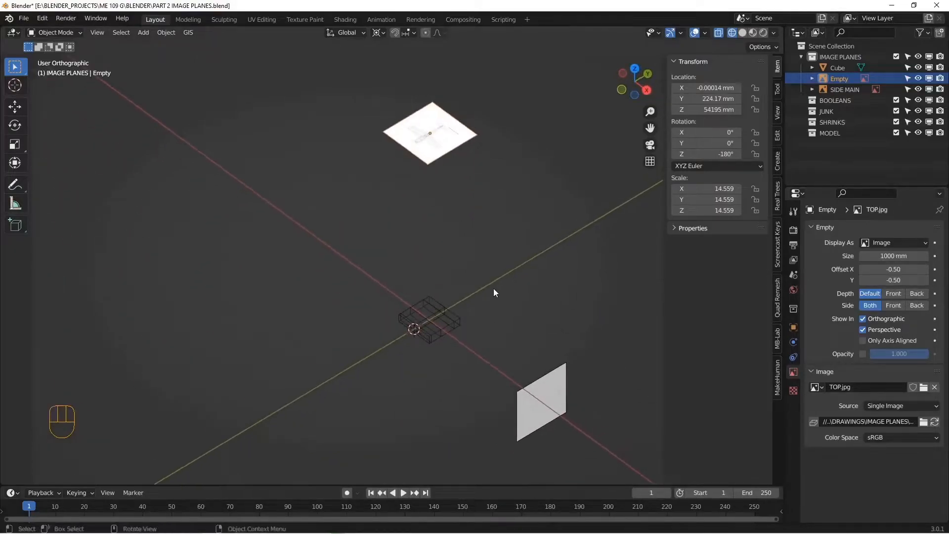
{"action": "key", "text": "KP_7"}
{"action": "middle_click_drag", "start_coordinate": [503, 181], "coordinate": [521, 296], "text": "alt+shift"}
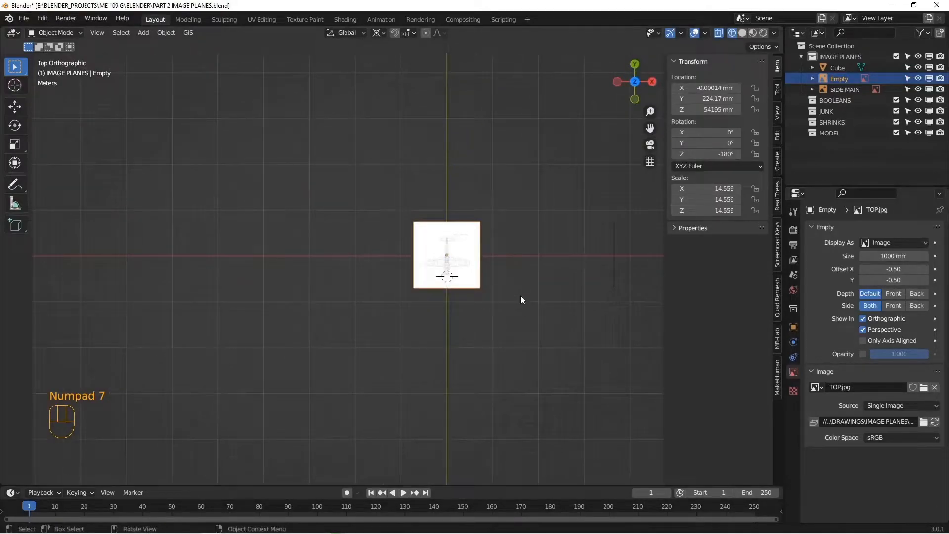
{"action": "scroll", "coordinate": [520, 299], "scroll_direction": "up", "scroll_amount": 3}
{"action": "key", "text": "shift+c"}
{"action": "middle_click_drag", "start_coordinate": [438, 267], "coordinate": [582, 261], "text": "alt+shift"}
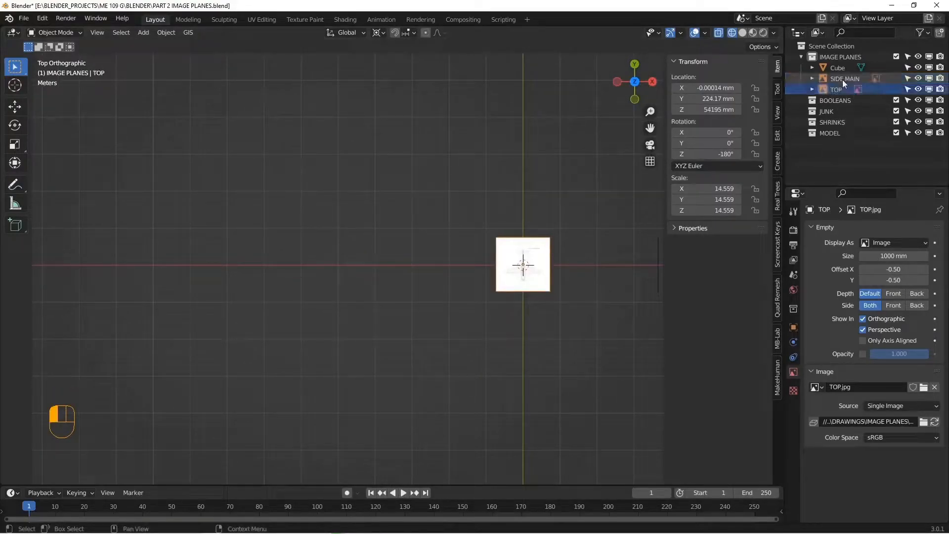
Step: Hide the TOP drawing so that the cube is clear in top view
{"action": "scroll", "coordinate": [411, 332], "scroll_direction": "up", "scroll_amount": 4}
{"action": "middle_click_drag", "start_coordinate": [544, 232], "coordinate": [459, 266], "text": "alt+shift"}
{"action": "scroll", "coordinate": [455, 266], "scroll_direction": "up", "scroll_amount": 3}
{"action": "key", "text": "h"}
Step: Add an image empty at the world origin and load BOTTOM 1.jpg from the IMAGE PLANES folder
{"action": "scroll", "coordinate": [309, 297], "scroll_direction": "up", "scroll_amount": 3}
{"action": "middle_click_drag", "start_coordinate": [309, 297], "coordinate": [423, 267], "text": "alt+shift"}
{"action": "key", "text": "shift+a"}
{"action": "mouse_move", "coordinate": [423, 268]}
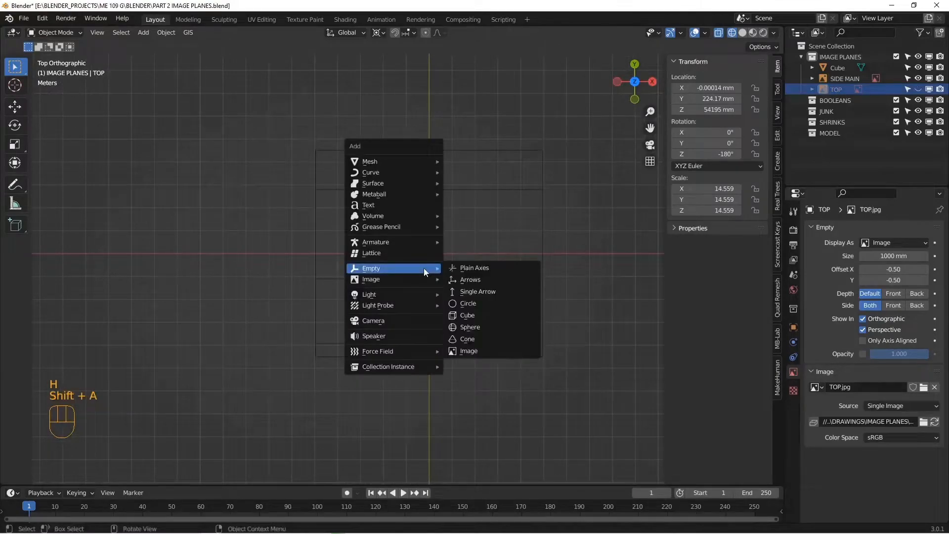
{"action": "left_click", "coordinate": [468, 351]}
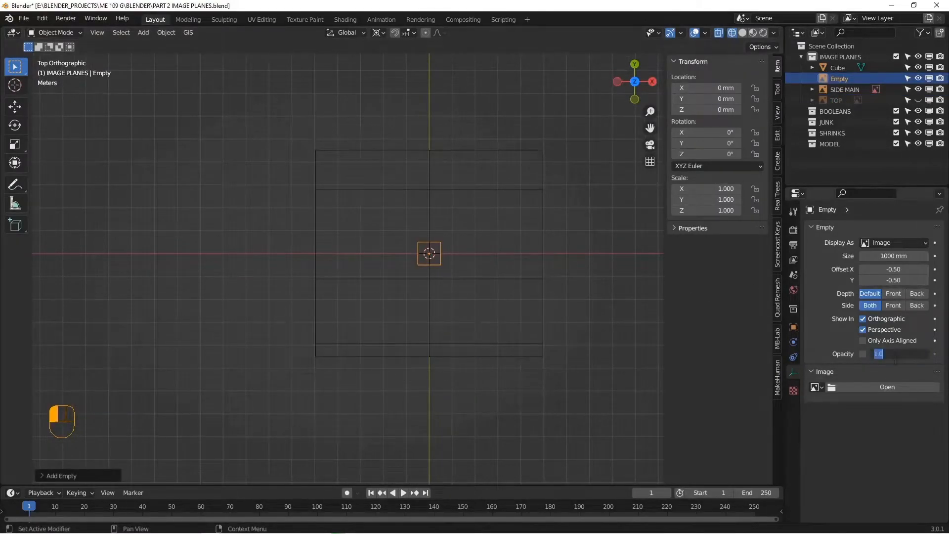
{"action": "left_click", "coordinate": [881, 387]}
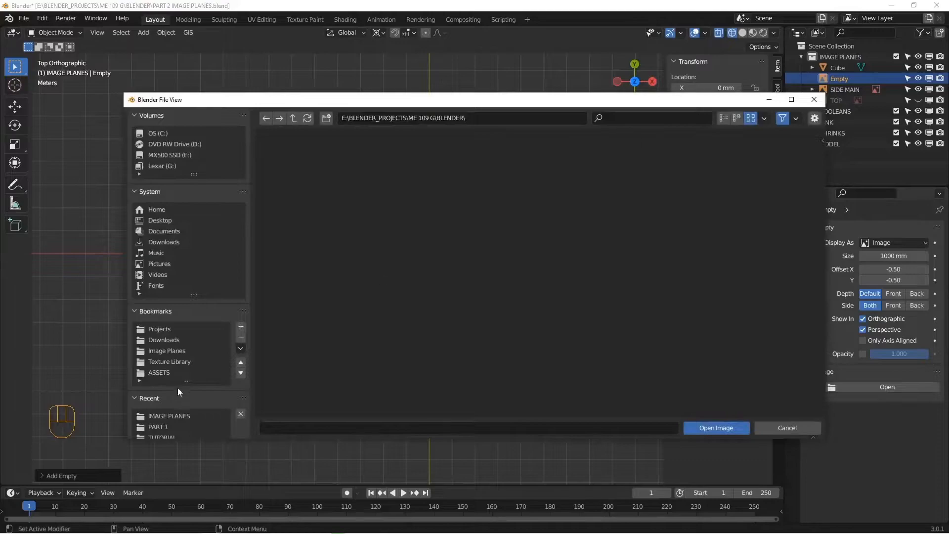
{"action": "left_click", "coordinate": [169, 416]}
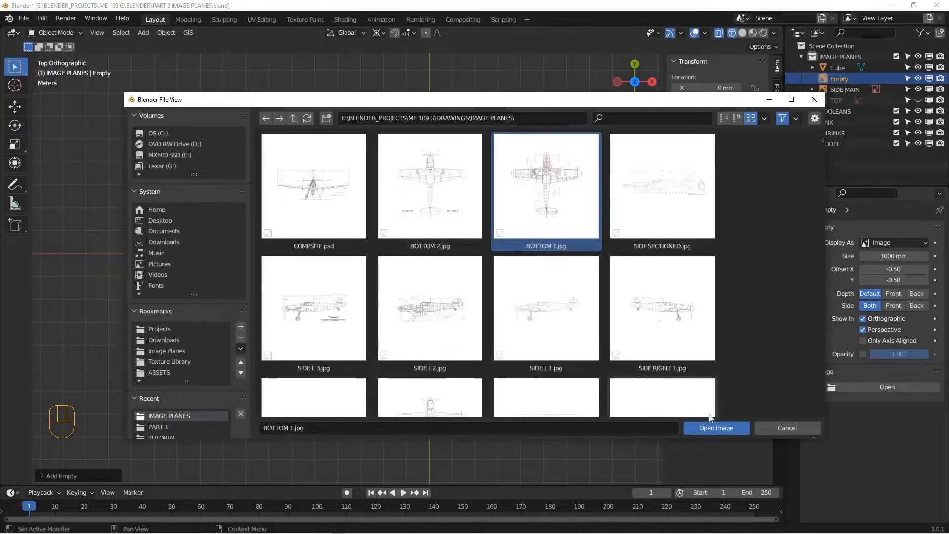
{"action": "left_click", "coordinate": [701, 430]}
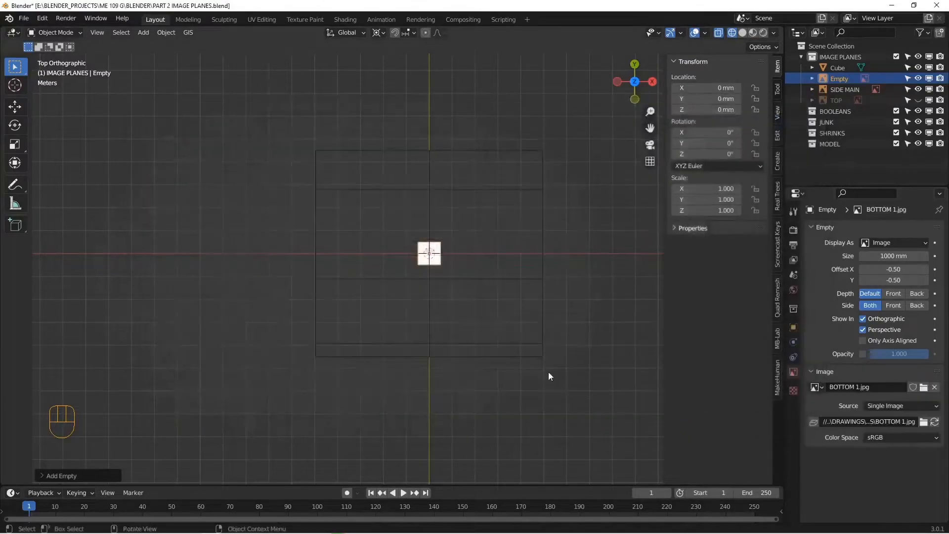
Step: Scale the bottom drawing to about 7.101 and rotate it 180° about Z so the nose faces the cube's front
{"action": "key", "text": "s"}
{"action": "key", "text": "r"}
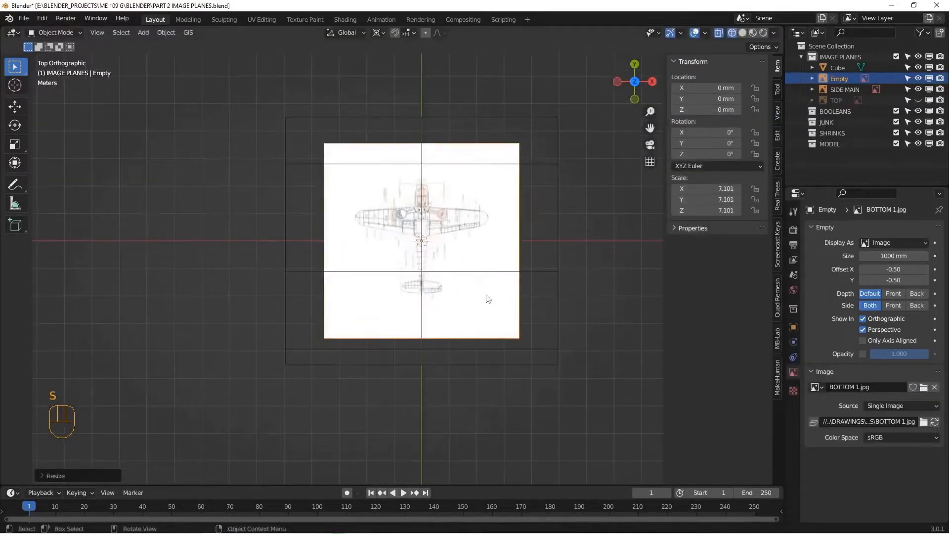
{"action": "left_click", "coordinate": [488, 299]}
Step: Move the bottom drawing along Y to about -1617.5 mm, bringing its spinner towards the cube's front edge
{"action": "scroll", "coordinate": [477, 295], "scroll_direction": "up", "scroll_amount": 7}
{"action": "middle_click_drag", "start_coordinate": [331, 366], "coordinate": [432, 227], "text": "shift"}
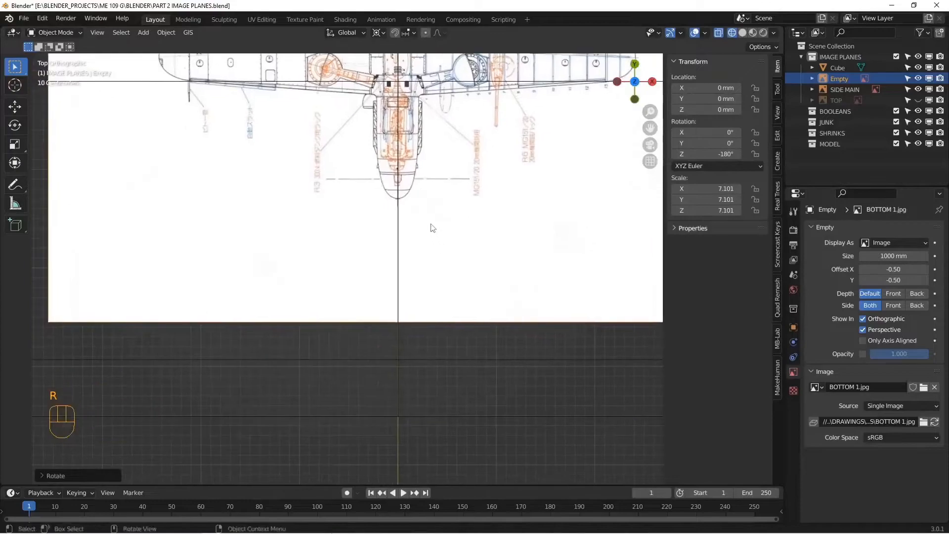
{"action": "scroll", "coordinate": [426, 224], "scroll_direction": "up", "scroll_amount": 2}
{"action": "key", "text": "g"}
{"action": "key", "text": "y"}
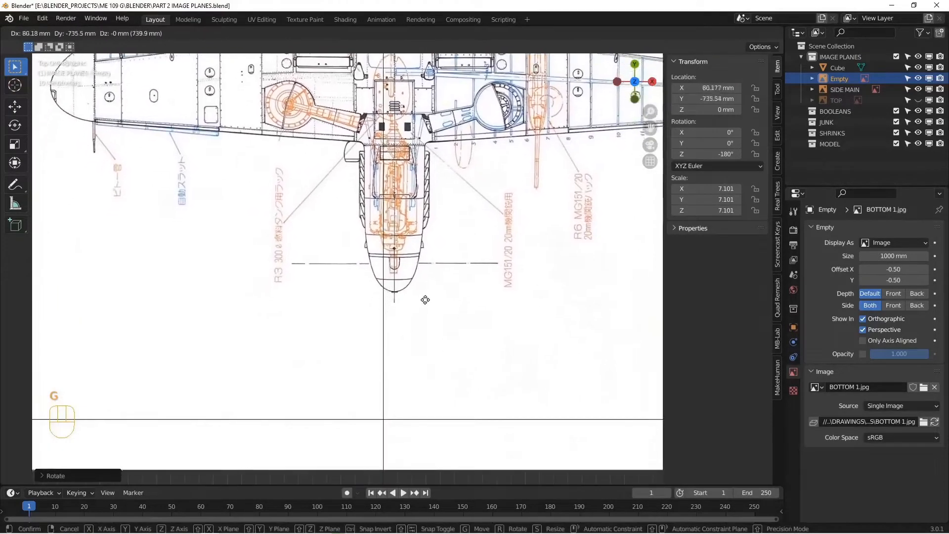
{"action": "left_click", "coordinate": [413, 432]}
Step: Fine-tune the bottom drawing along Y to about -2210 mm so the spinner tip sits on the cube's front edge
{"action": "middle_click_drag", "start_coordinate": [403, 421], "coordinate": [440, 269], "text": "shift"}
{"action": "scroll", "coordinate": [440, 270], "scroll_direction": "up", "scroll_amount": 8}
{"action": "scroll", "coordinate": [423, 264], "scroll_direction": "down", "scroll_amount": 17}
{"action": "scroll", "coordinate": [424, 264], "scroll_direction": "up", "scroll_amount": 8}
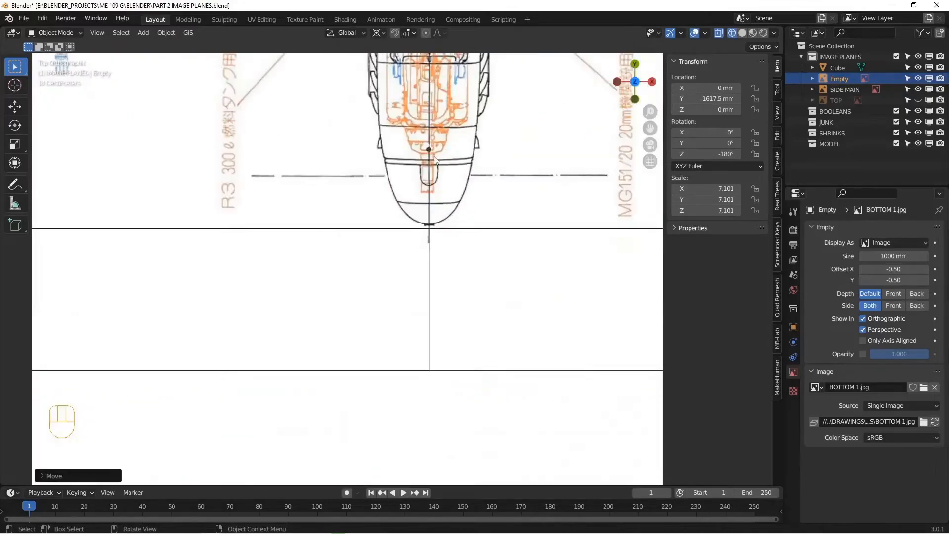
{"action": "key", "text": "g"}
{"action": "key", "text": "y"}
{"action": "left_click", "coordinate": [449, 300]}
{"action": "scroll", "coordinate": [447, 297], "scroll_direction": "up", "scroll_amount": 5}
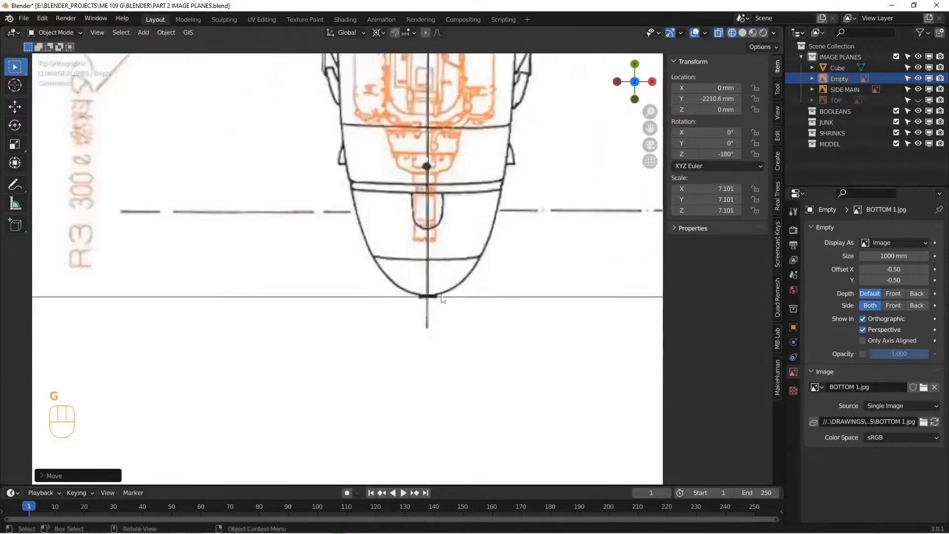
{"action": "key", "text": "g"}
{"action": "key", "text": "y"}
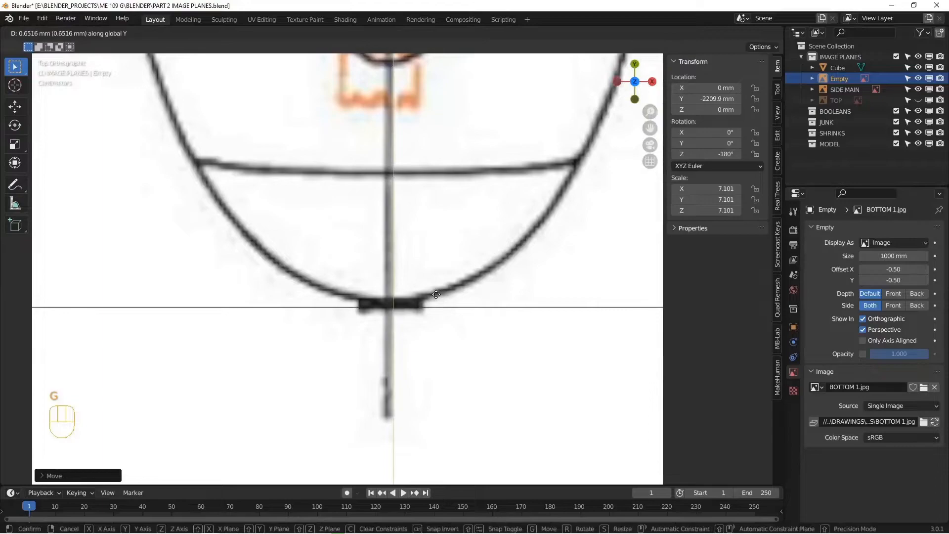
{"action": "left_click", "coordinate": [438, 300]}
{"action": "left_click", "coordinate": [439, 309]}
Step: Snap the 3D cursor to the cube's front-centre vertex in Edit Mode and return to Object Mode
{"action": "scroll", "coordinate": [439, 308], "scroll_direction": "down", "scroll_amount": 10}
{"action": "scroll", "coordinate": [441, 311], "scroll_direction": "down", "scroll_amount": 5}
{"action": "key", "text": "Tab"}
{"action": "scroll", "coordinate": [425, 311], "scroll_direction": "up", "scroll_amount": 3}
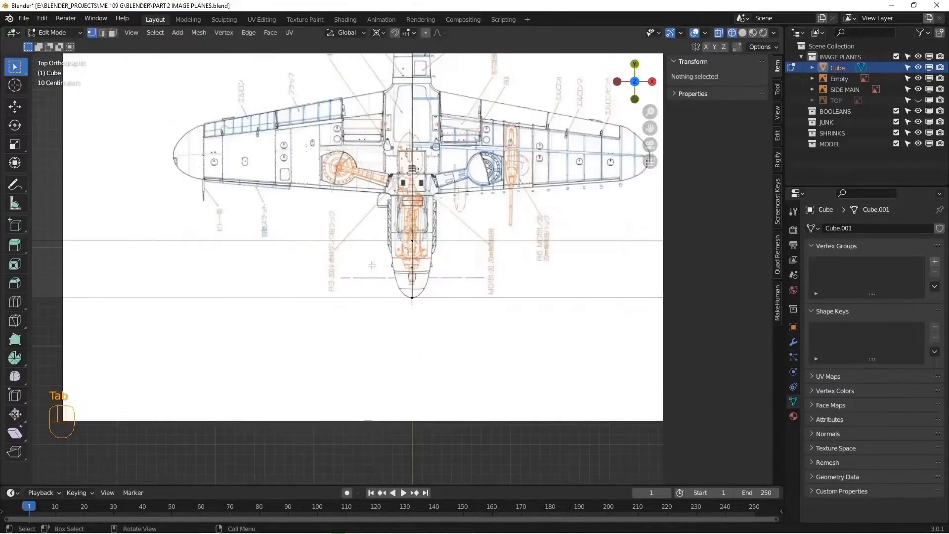
{"action": "key", "text": "shift+s"}
{"action": "left_click", "coordinate": [420, 350]}
{"action": "key", "text": "Tab"}
Step: Scale the bottom drawing about the 3D cursor to about 14.497, matching its wingtip to the cube's side edge
{"action": "scroll", "coordinate": [445, 340], "scroll_direction": "down", "scroll_amount": 4}
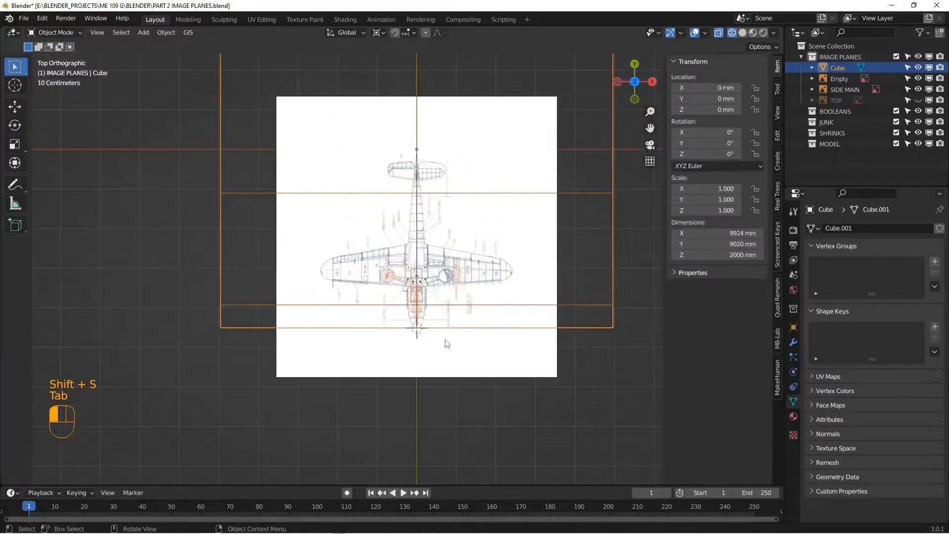
{"action": "left_click", "coordinate": [441, 271]}
{"action": "scroll", "coordinate": [463, 278], "scroll_direction": "up", "scroll_amount": 3}
{"action": "key", "text": "s"}
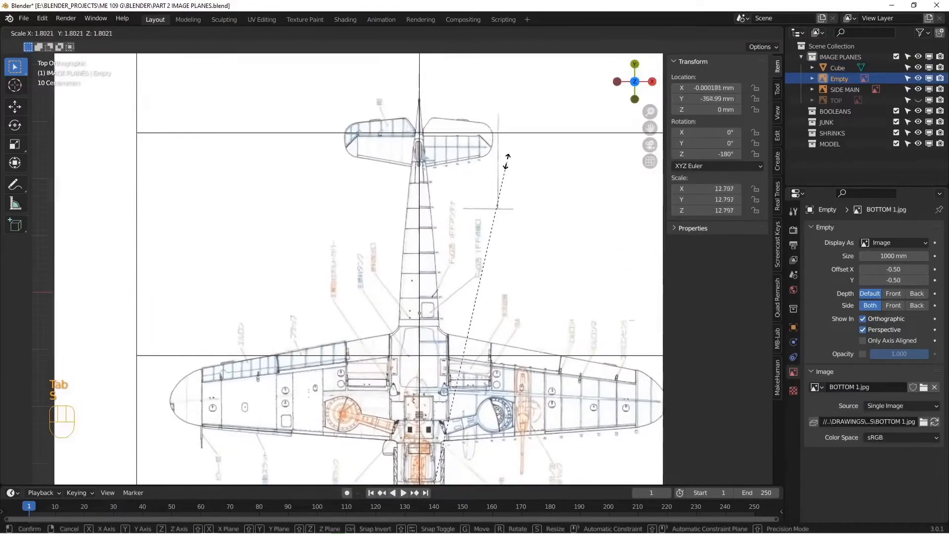
{"action": "left_click", "coordinate": [346, 274]}
{"action": "middle_click_drag", "start_coordinate": [346, 274], "coordinate": [431, 273], "text": "shift"}
{"action": "scroll", "coordinate": [385, 260], "scroll_direction": "up", "scroll_amount": 4}
{"action": "key", "text": "s"}
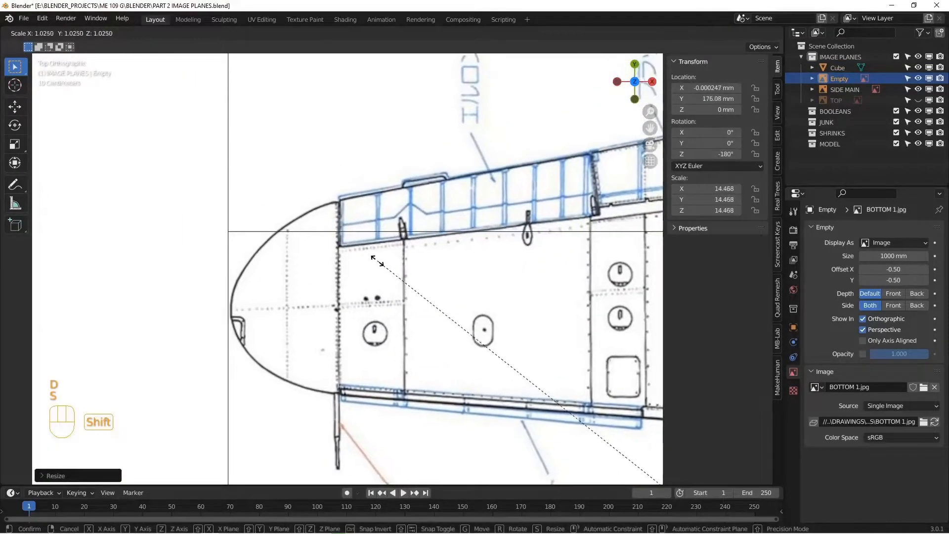
{"action": "left_click", "coordinate": [370, 248], "text": "shift"}
Step: Unhide the TOP drawing, deselect everything, and set the TOP drawing's opacity to 0.5
{"action": "scroll", "coordinate": [369, 249], "scroll_direction": "down", "scroll_amount": 8}
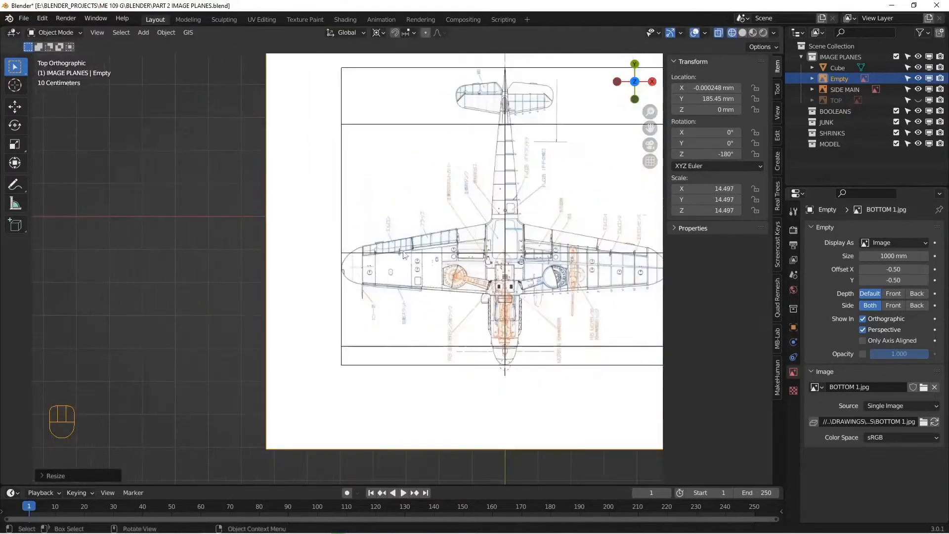
{"action": "key", "text": "alt+h"}
{"action": "key", "text": "alt+a"}
{"action": "middle_click_drag", "start_coordinate": [474, 302], "coordinate": [484, 270], "text": "alt"}
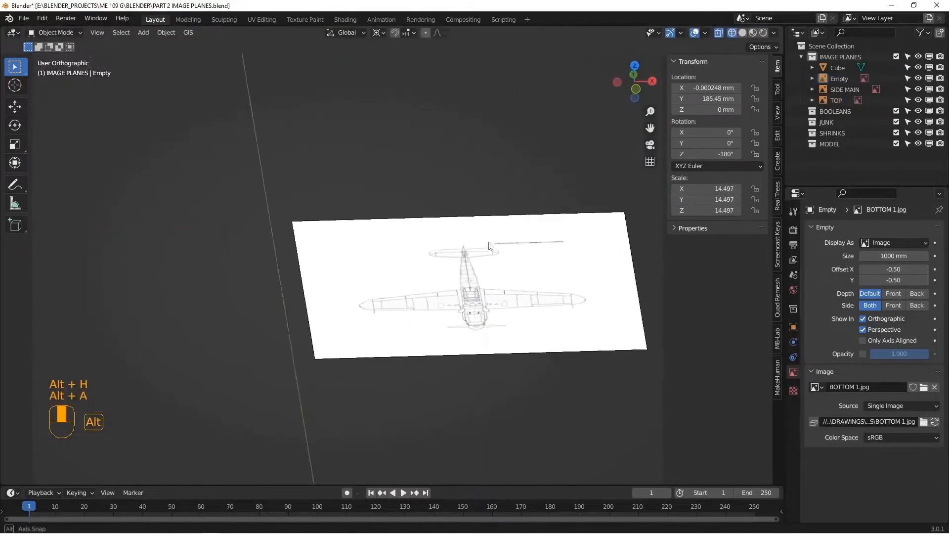
{"action": "scroll", "coordinate": [480, 302], "scroll_direction": "down", "scroll_amount": 7}
{"action": "middle_click_drag", "start_coordinate": [478, 301], "coordinate": [465, 229], "text": "alt+shift"}
{"action": "left_click", "coordinate": [446, 204]}
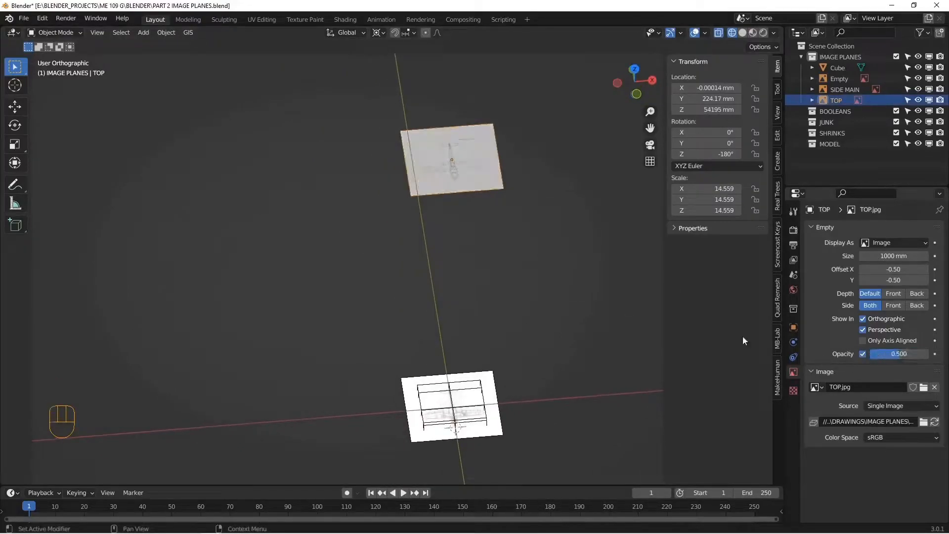
Step: Compare the bottom drawing with the TOP drawing and the cube from above, at an angle and from below at the spinner
{"action": "middle_click_drag", "start_coordinate": [499, 269], "coordinate": [510, 263]}
{"action": "key", "text": "KP_7"}
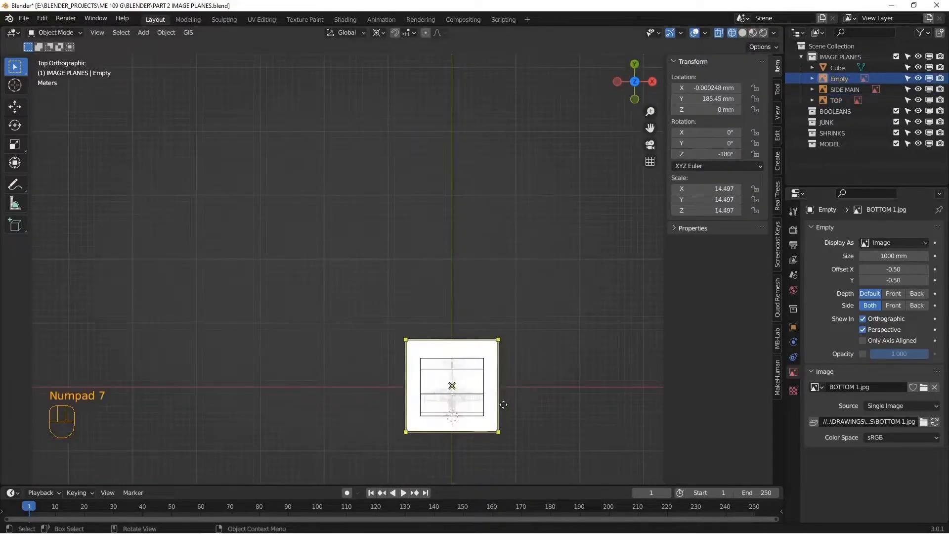
{"action": "scroll", "coordinate": [482, 394], "scroll_direction": "up", "scroll_amount": 5}
{"action": "scroll", "coordinate": [375, 336], "scroll_direction": "up", "scroll_amount": 5}
{"action": "left_click_drag", "start_coordinate": [440, 439], "coordinate": [427, 218], "text": "alt+shift"}
{"action": "scroll", "coordinate": [416, 260], "scroll_direction": "up", "scroll_amount": 4}
{"action": "middle_click_drag", "start_coordinate": [427, 217], "coordinate": [435, 237], "text": "alt+shift"}
{"action": "scroll", "coordinate": [438, 276], "scroll_direction": "down", "scroll_amount": 7}
{"action": "middle_click_drag", "start_coordinate": [439, 366], "coordinate": [428, 322], "text": "alt"}
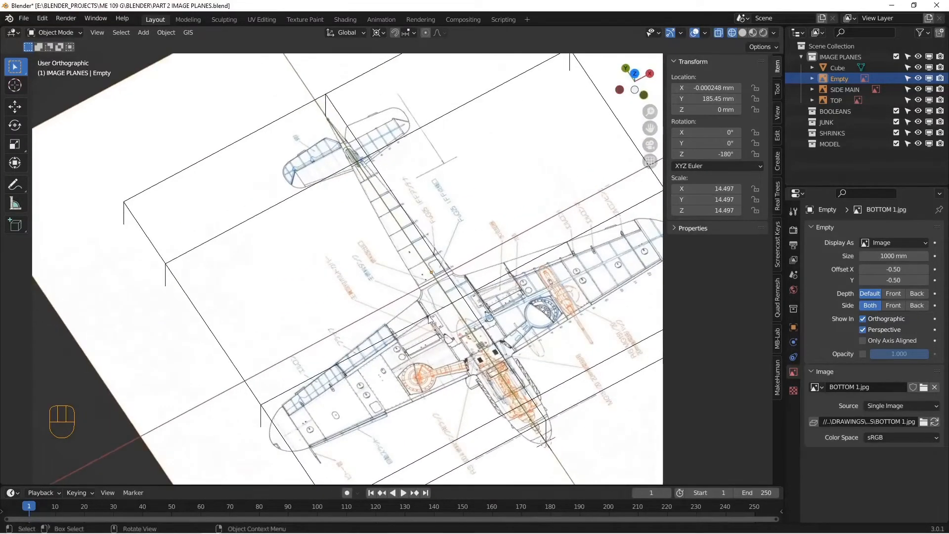
{"action": "key", "text": "ctrl+KP_7"}
{"action": "middle_click_drag", "start_coordinate": [437, 265], "coordinate": [433, 333], "text": "alt+shift"}
{"action": "scroll", "coordinate": [358, 194], "scroll_direction": "up", "scroll_amount": 6}
{"action": "left_click", "coordinate": [391, 273]}
{"action": "key", "text": "g"}
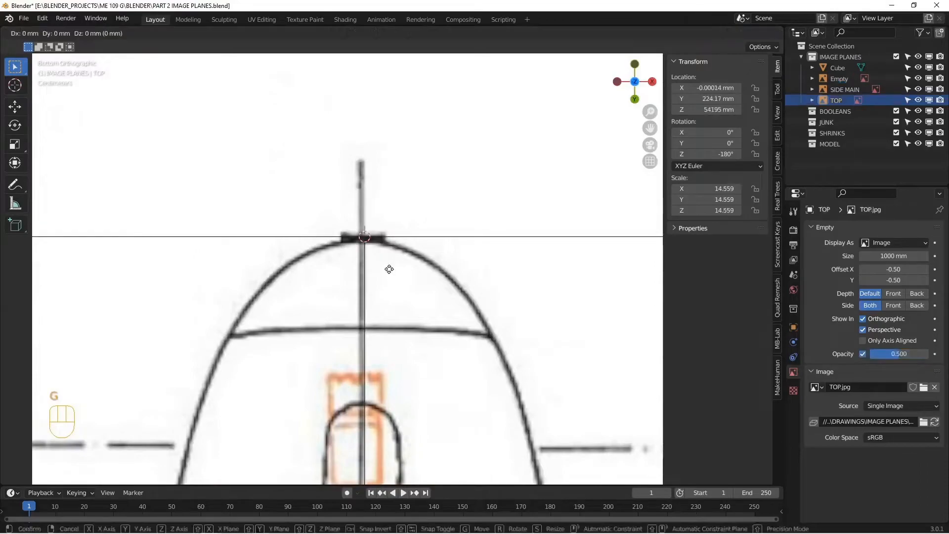
{"action": "left_click", "coordinate": [388, 275]}
Step: Move the bottom drawing to about Y 188.69 mm and X 5.67 mm, centring the spinner tip on the 3D cursor
{"action": "left_click", "coordinate": [839, 79]}
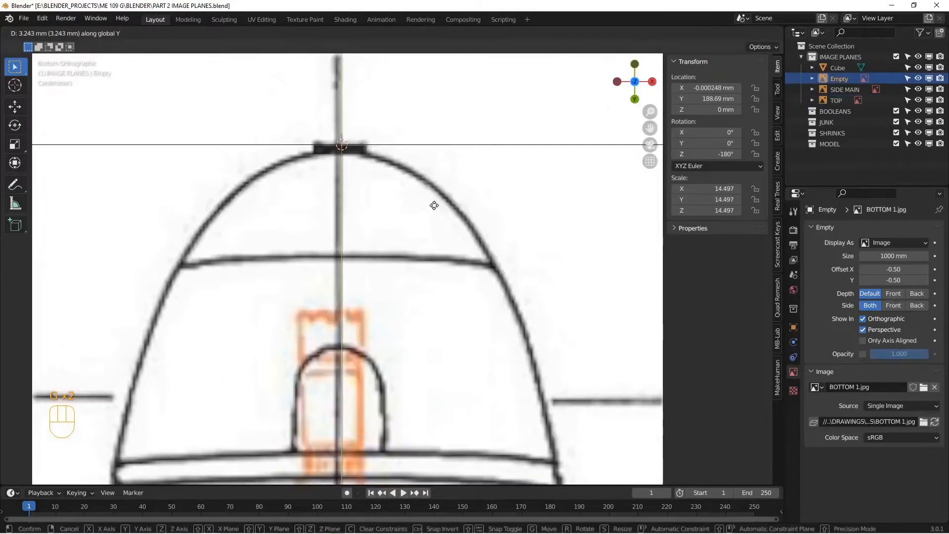
{"action": "key", "text": "g"}
{"action": "left_click", "coordinate": [436, 209]}
{"action": "key", "text": "g"}
{"action": "key", "text": "x"}
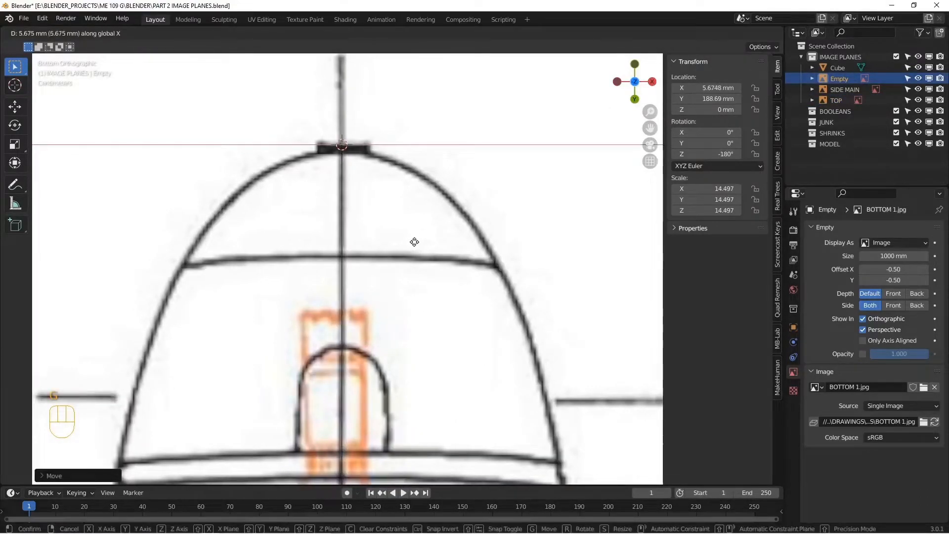
{"action": "left_click", "coordinate": [414, 242]}
Step: Scale the bottom drawing to about 14.518 so the wingtip meets the cube's side edge
{"action": "scroll", "coordinate": [384, 261], "scroll_direction": "down", "scroll_amount": 18}
{"action": "middle_click_drag", "start_coordinate": [375, 420], "coordinate": [381, 297], "text": "shift"}
{"action": "scroll", "coordinate": [381, 297], "scroll_direction": "up", "scroll_amount": 4}
{"action": "middle_click_drag", "start_coordinate": [186, 118], "coordinate": [347, 303], "text": "shift"}
{"action": "scroll", "coordinate": [347, 304], "scroll_direction": "up", "scroll_amount": 4}
{"action": "scroll", "coordinate": [347, 304], "scroll_direction": "up", "scroll_amount": 5}
{"action": "key", "text": "s"}
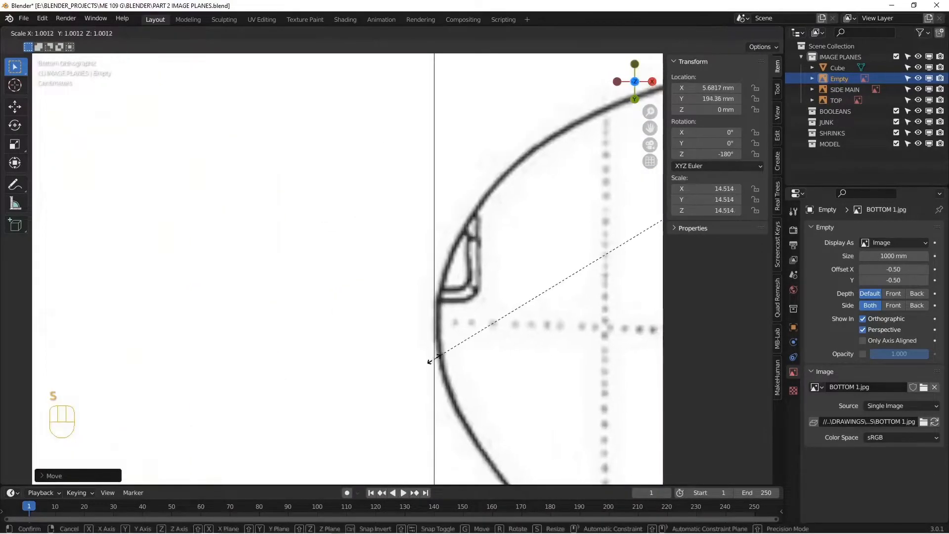
{"action": "left_click", "coordinate": [429, 362]}
Step: Check the overlaid drawings in top view and rename the bottom drawing's empty as BOTTOM
{"action": "scroll", "coordinate": [429, 361], "scroll_direction": "down", "scroll_amount": 8}
{"action": "key", "text": "KP_7"}
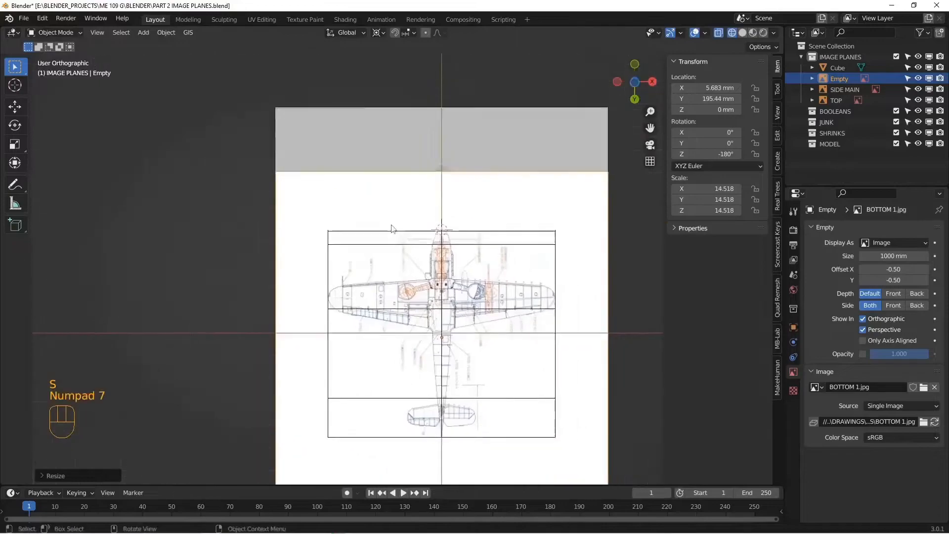
{"action": "scroll", "coordinate": [419, 236], "scroll_direction": "up", "scroll_amount": 4}
{"action": "middle_click_drag", "start_coordinate": [420, 235], "coordinate": [423, 54], "text": "shift"}
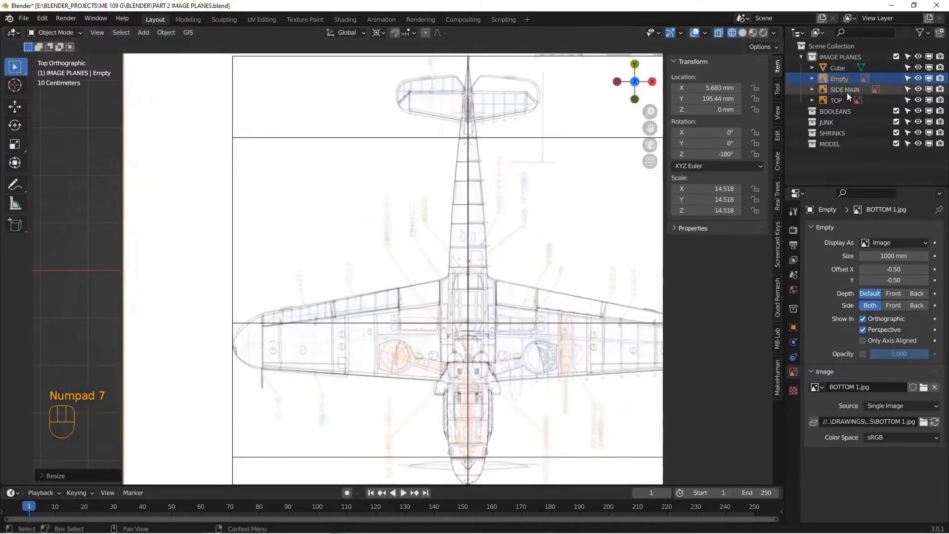
{"action": "type", "text": "BOTTOM"}
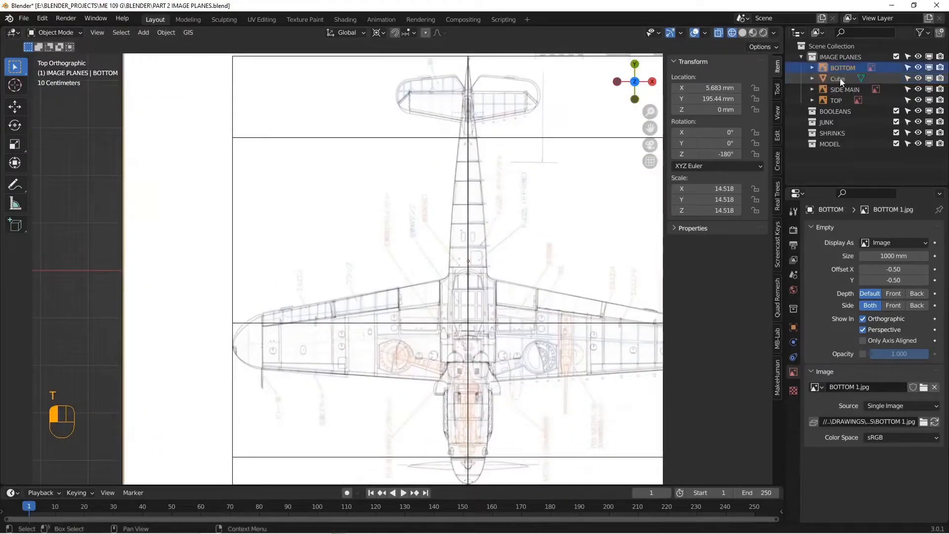
Step: Compare the overlaid TOP and BOTTOM drawings from above at the nose, wing, wingtip and tailplane
{"action": "key", "text": "Return"}
{"action": "left_click", "coordinate": [836, 101]}
{"action": "scroll", "coordinate": [487, 230], "scroll_direction": "up", "scroll_amount": 8}
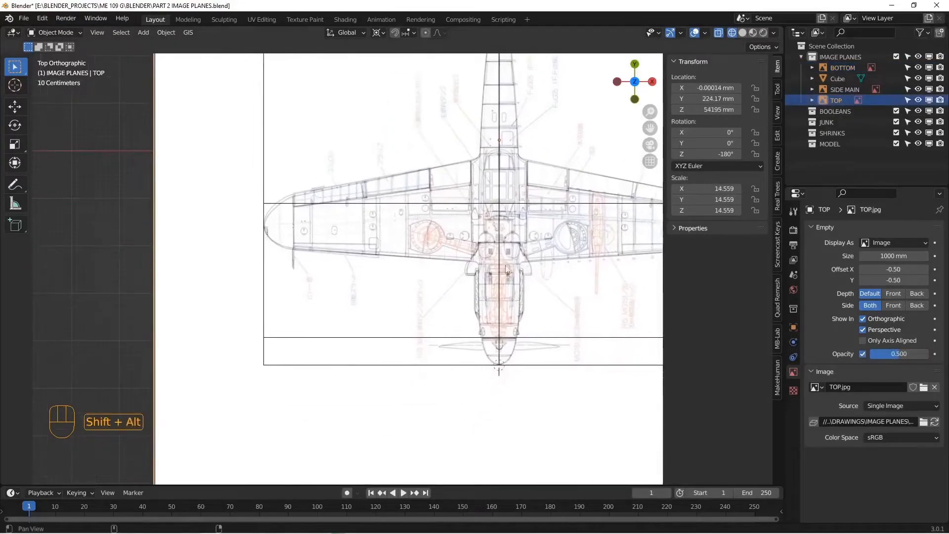
{"action": "middle_click_drag", "start_coordinate": [462, 263], "coordinate": [465, 305], "text": "alt+shift"}
{"action": "middle_click_drag", "start_coordinate": [386, 145], "coordinate": [415, 285], "text": "alt+shift"}
{"action": "middle_click_drag", "start_coordinate": [91, 208], "coordinate": [424, 314], "text": "alt+shift"}
{"action": "middle_click_drag", "start_coordinate": [84, 239], "coordinate": [237, 332], "text": "alt+shift"}
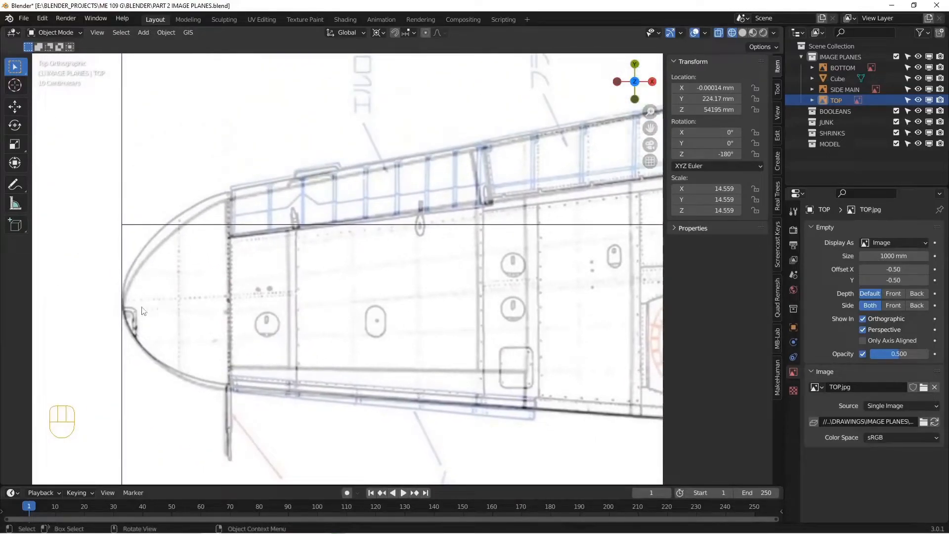
{"action": "scroll", "coordinate": [403, 230], "scroll_direction": "down", "scroll_amount": 5}
{"action": "middle_click_drag", "start_coordinate": [488, 148], "coordinate": [407, 301], "text": "alt+shift"}
{"action": "middle_click_drag", "start_coordinate": [549, 60], "coordinate": [435, 247], "text": "alt+shift"}
{"action": "scroll", "coordinate": [477, 222], "scroll_direction": "up", "scroll_amount": 4}
{"action": "scroll", "coordinate": [520, 153], "scroll_direction": "down", "scroll_amount": 5}
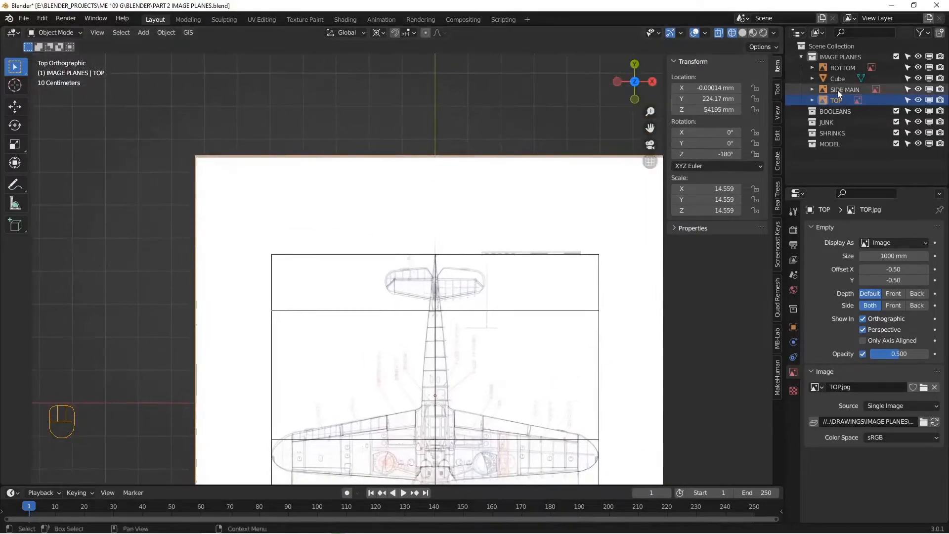
{"action": "scroll", "coordinate": [444, 203], "scroll_direction": "up", "scroll_amount": 3}
{"action": "scroll", "coordinate": [422, 216], "scroll_direction": "down", "scroll_amount": 3}
{"action": "middle_click_drag", "start_coordinate": [553, 212], "coordinate": [488, 212], "text": "alt+shift"}
{"action": "scroll", "coordinate": [429, 206], "scroll_direction": "up", "scroll_amount": 1}
{"action": "scroll", "coordinate": [430, 206], "scroll_direction": "down", "scroll_amount": 3}
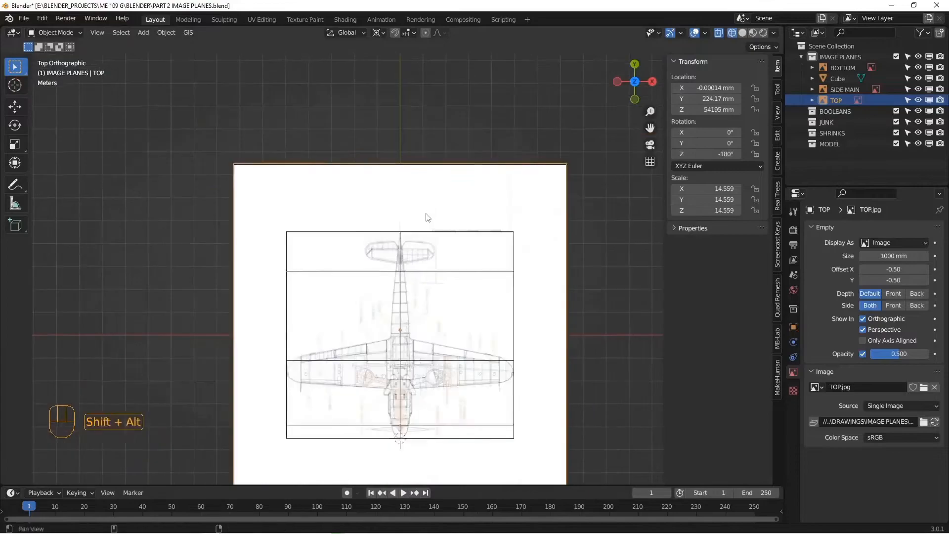
Step: Scale the TOP drawing along Y to about 14.512 so its tailplane lines up with the bottom drawing
{"action": "middle_click_drag", "start_coordinate": [425, 218], "coordinate": [438, 194], "text": "alt+shift"}
{"action": "scroll", "coordinate": [439, 194], "scroll_direction": "up", "scroll_amount": 5}
{"action": "scroll", "coordinate": [437, 191], "scroll_direction": "up", "scroll_amount": 1}
{"action": "middle_click_drag", "start_coordinate": [358, 245], "coordinate": [414, 225], "text": "shift"}
{"action": "scroll", "coordinate": [446, 225], "scroll_direction": "up", "scroll_amount": 8}
{"action": "scroll", "coordinate": [461, 241], "scroll_direction": "down", "scroll_amount": 3}
{"action": "key", "text": "s"}
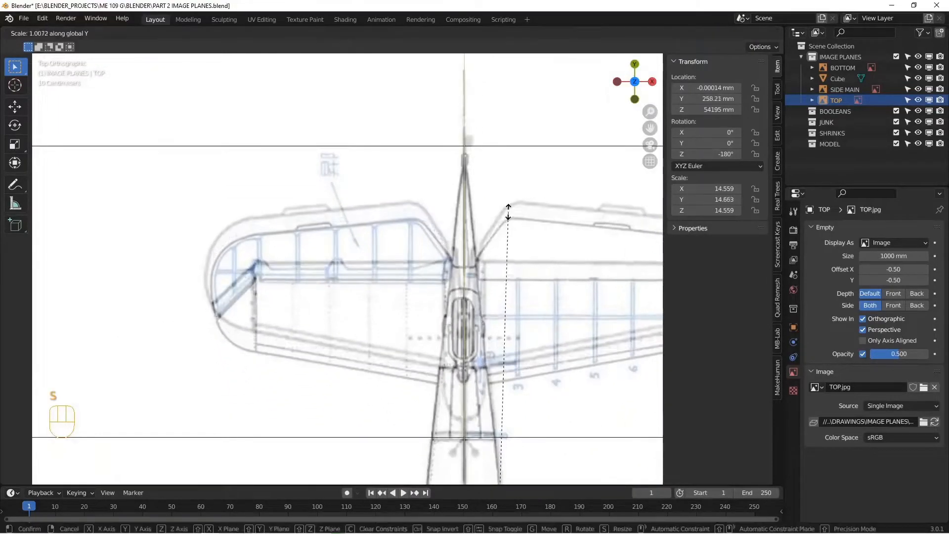
{"action": "right_click", "coordinate": [518, 188]}
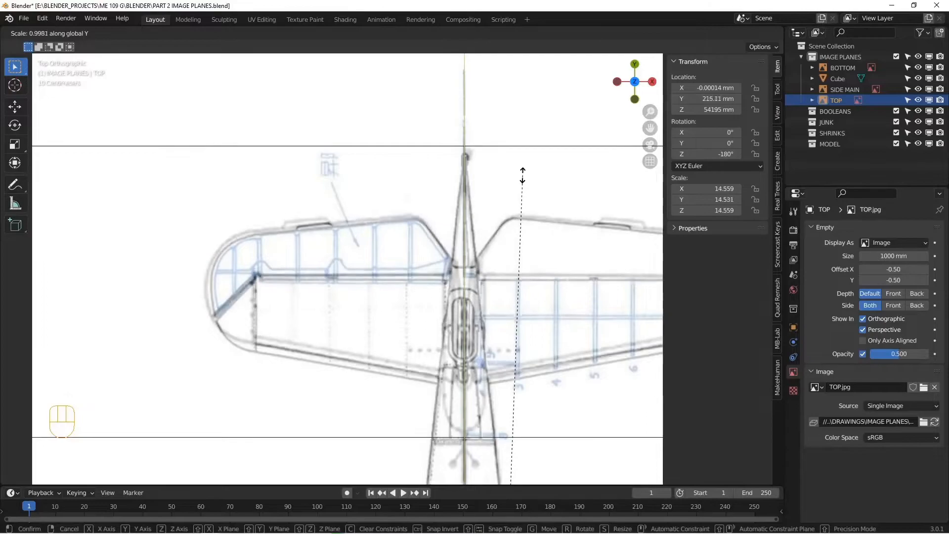
{"action": "left_click", "coordinate": [523, 177]}
{"action": "scroll", "coordinate": [505, 213], "scroll_direction": "down", "scroll_amount": 5}
{"action": "middle_click_drag", "start_coordinate": [505, 242], "coordinate": [466, 121], "text": "alt+shift"}
{"action": "middle_click_drag", "start_coordinate": [474, 264], "coordinate": [470, 382], "text": "alt+shift"}
{"action": "scroll", "coordinate": [464, 248], "scroll_direction": "up", "scroll_amount": 6}
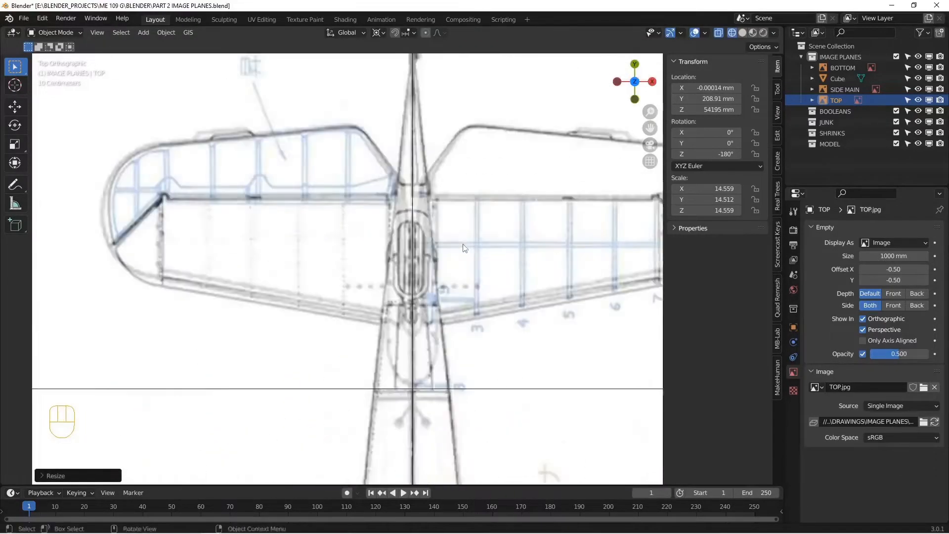
Step: Move the BOTTOM drawing straight down to about Z -47306 mm, clear of the cube
{"action": "scroll", "coordinate": [464, 248], "scroll_direction": "down", "scroll_amount": 10}
{"action": "middle_click_drag", "start_coordinate": [465, 248], "coordinate": [435, 149], "text": "alt"}
{"action": "scroll", "coordinate": [424, 249], "scroll_direction": "down", "scroll_amount": 4}
{"action": "scroll", "coordinate": [475, 302], "scroll_direction": "up", "scroll_amount": 2}
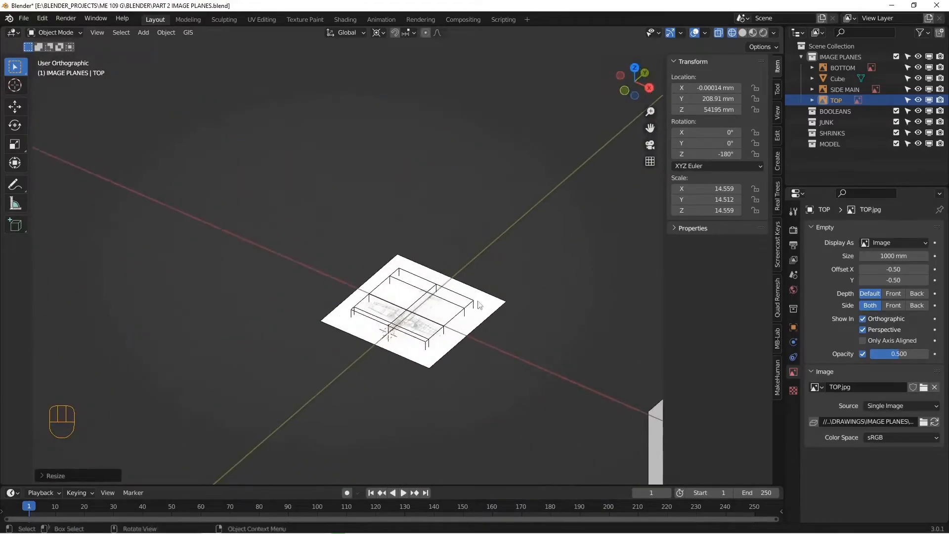
{"action": "left_click", "coordinate": [476, 302]}
{"action": "middle_click_drag", "start_coordinate": [475, 302], "coordinate": [483, 242], "text": "alt+shift"}
{"action": "key", "text": "g"}
{"action": "left_click", "coordinate": [478, 442]}
{"action": "scroll", "coordinate": [478, 442], "scroll_direction": "down", "scroll_amount": 3}
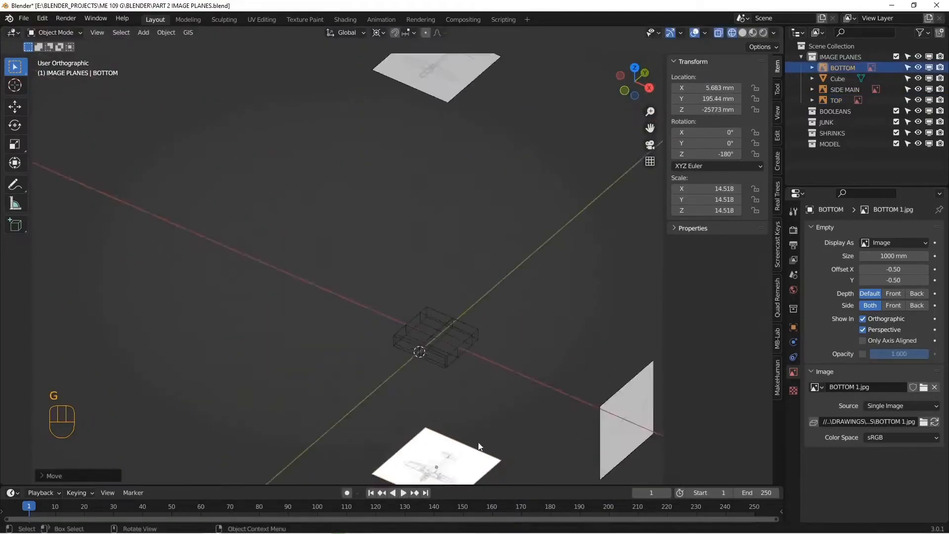
{"action": "middle_click_drag", "start_coordinate": [479, 442], "coordinate": [465, 259], "text": "alt+shift"}
{"action": "key", "text": "g"}
{"action": "left_click", "coordinate": [459, 355]}
Step: Set the BOTTOM drawing to show only its back side and check it from above and at an angle
{"action": "middle_click_drag", "start_coordinate": [459, 354], "coordinate": [450, 318], "text": "alt"}
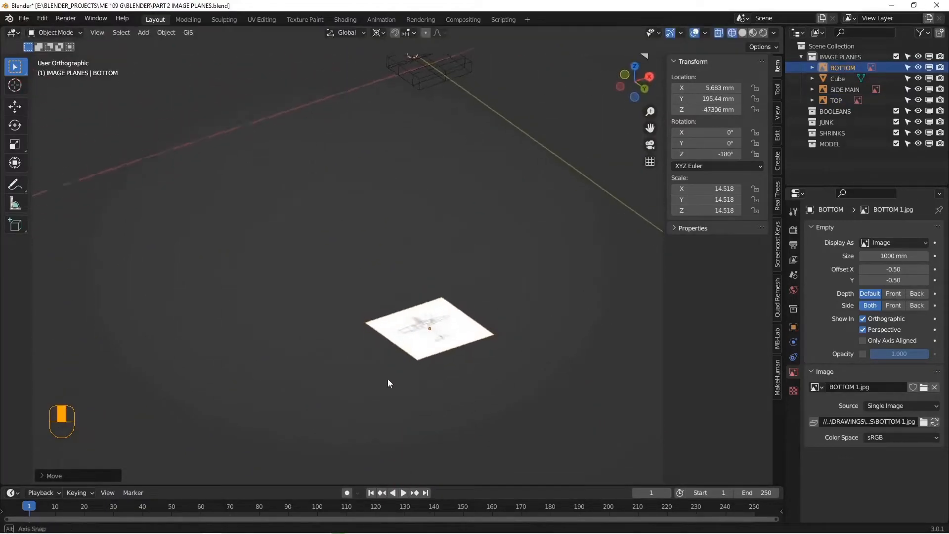
{"action": "scroll", "coordinate": [386, 379], "scroll_direction": "up", "scroll_amount": 4}
{"action": "middle_click_drag", "start_coordinate": [386, 379], "coordinate": [463, 340], "text": "alt"}
{"action": "key", "text": "KP_7"}
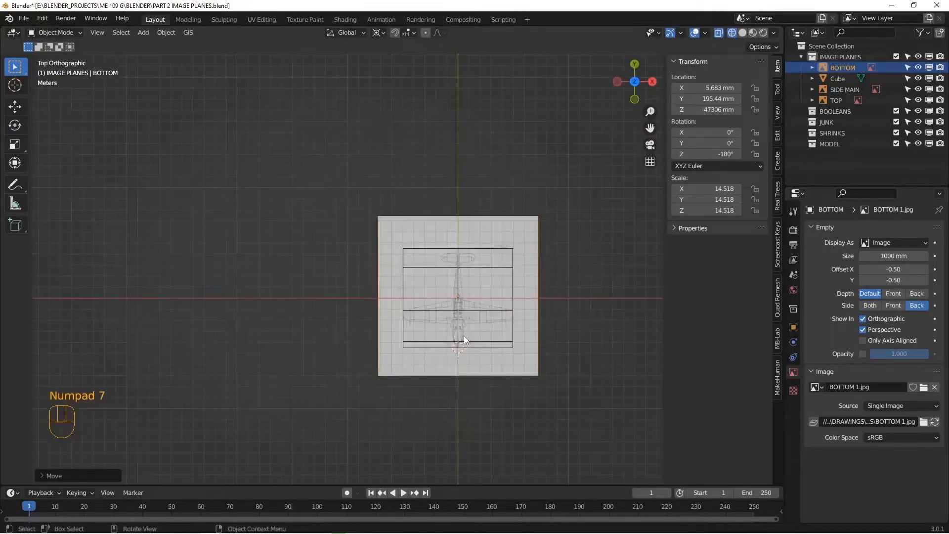
{"action": "scroll", "coordinate": [463, 336], "scroll_direction": "up", "scroll_amount": 5}
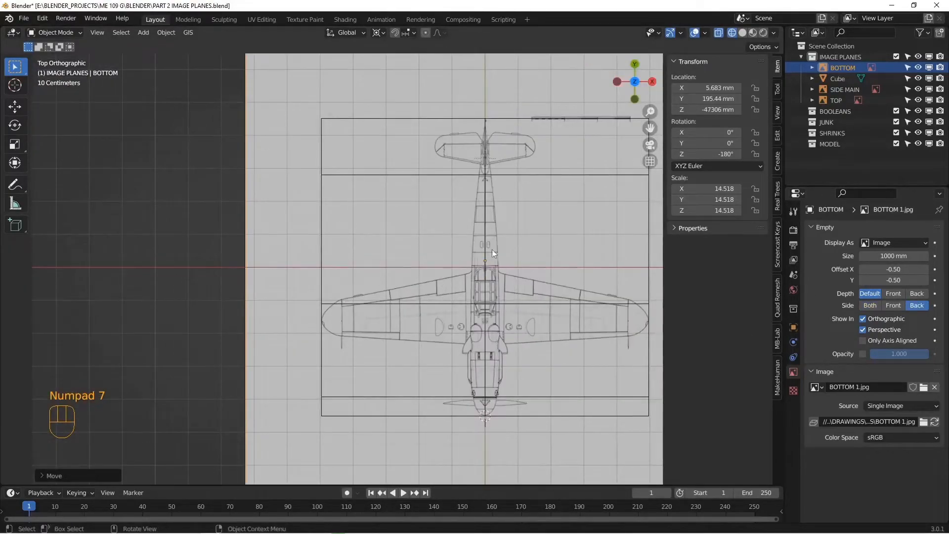
{"action": "middle_click_drag", "start_coordinate": [493, 282], "coordinate": [443, 407], "text": "alt"}
{"action": "scroll", "coordinate": [481, 257], "scroll_direction": "down", "scroll_amount": 5}
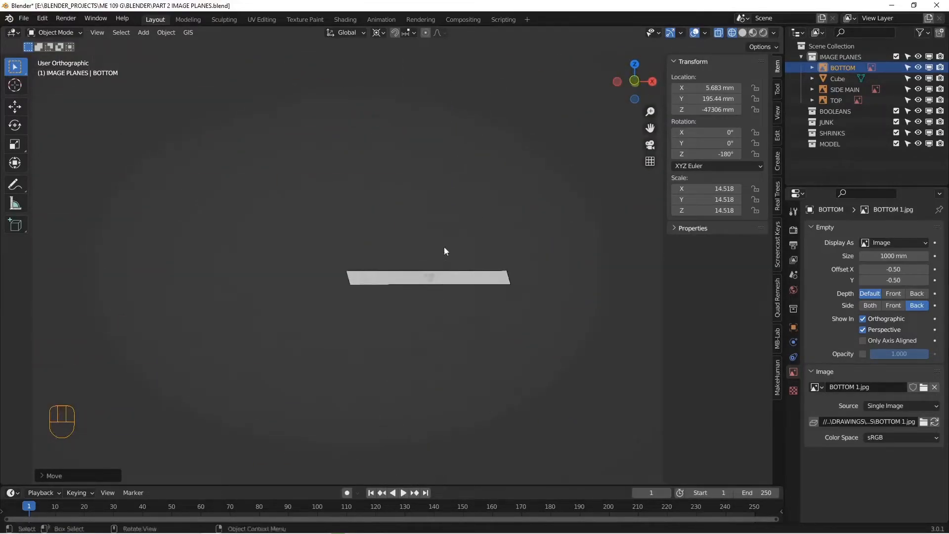
Step: Select the TOP drawing and set it to show only its front side
{"action": "middle_click_drag", "start_coordinate": [444, 247], "coordinate": [459, 291], "text": "alt"}
{"action": "left_click", "coordinate": [450, 398]}
{"action": "middle_click_drag", "start_coordinate": [449, 399], "coordinate": [499, 247], "text": "alt+shift"}
{"action": "left_click", "coordinate": [893, 306]}
{"action": "scroll", "coordinate": [519, 385], "scroll_direction": "down", "scroll_amount": 6}
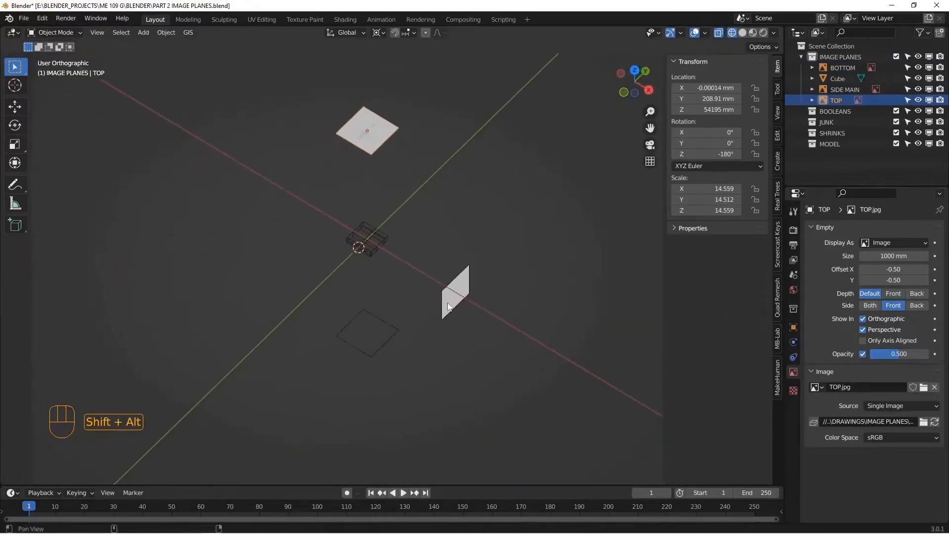
Step: Set the SIDE MAIN drawing to show only its front side and check the planes around the cube
{"action": "scroll", "coordinate": [457, 294], "scroll_direction": "up", "scroll_amount": 5}
{"action": "left_click", "coordinate": [587, 260], "text": "shift"}
{"action": "middle_click_drag", "start_coordinate": [587, 260], "coordinate": [494, 290], "text": "alt"}
{"action": "left_click", "coordinate": [917, 305]}
{"action": "left_click", "coordinate": [893, 306]}
{"action": "scroll", "coordinate": [613, 309], "scroll_direction": "down", "scroll_amount": 4}
{"action": "middle_click_drag", "start_coordinate": [613, 308], "coordinate": [365, 292], "text": "alt"}
{"action": "scroll", "coordinate": [460, 318], "scroll_direction": "up", "scroll_amount": 4}
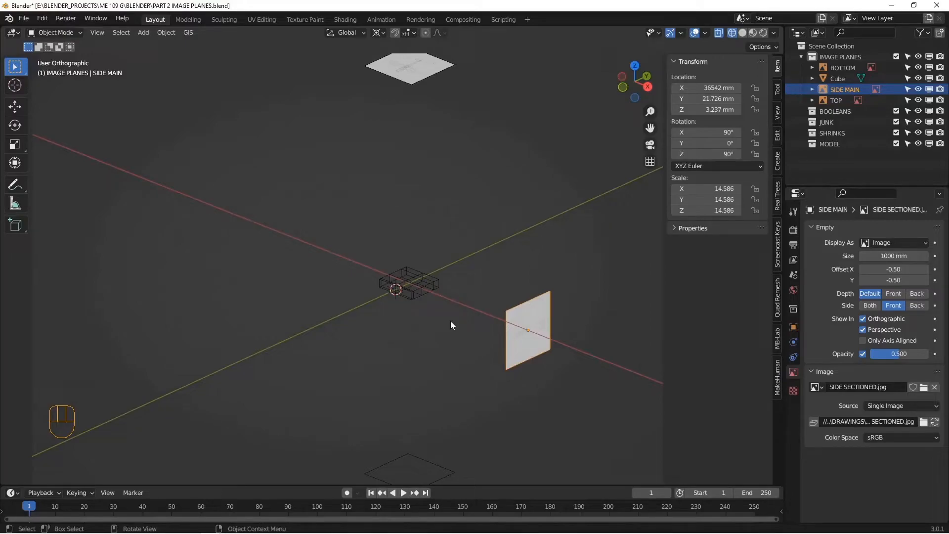
{"action": "middle_click_drag", "start_coordinate": [470, 298], "coordinate": [470, 303]}
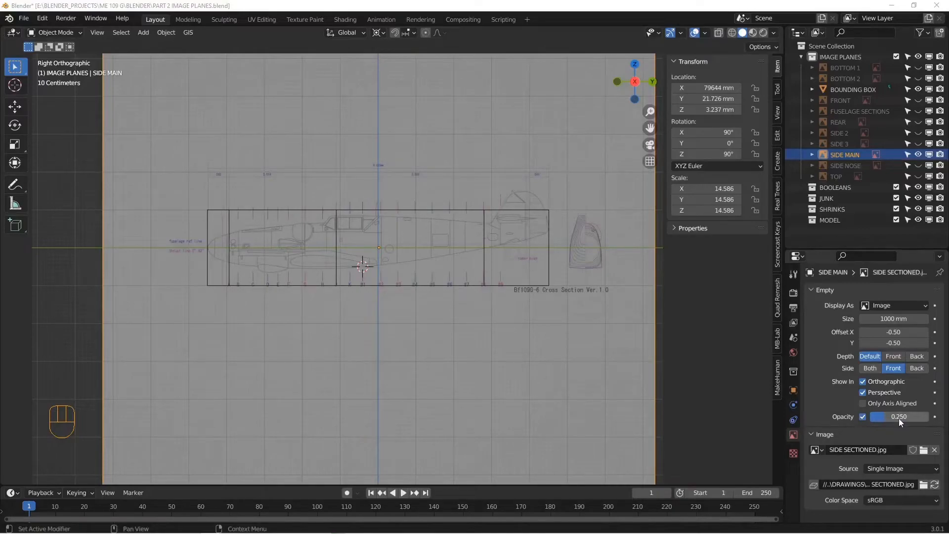
Step: Examine the full set of reference image planes arranged around the bounding box, including the front and side drawings
{"action": "middle_click_drag", "start_coordinate": [417, 321], "coordinate": [435, 283], "text": "alt"}
{"action": "left_click", "coordinate": [435, 283]}
{"action": "scroll", "coordinate": [500, 295], "scroll_direction": "down", "scroll_amount": 5}
{"action": "middle_click_drag", "start_coordinate": [500, 295], "coordinate": [464, 268], "text": "alt"}
{"action": "scroll", "coordinate": [537, 314], "scroll_direction": "up", "scroll_amount": 6}
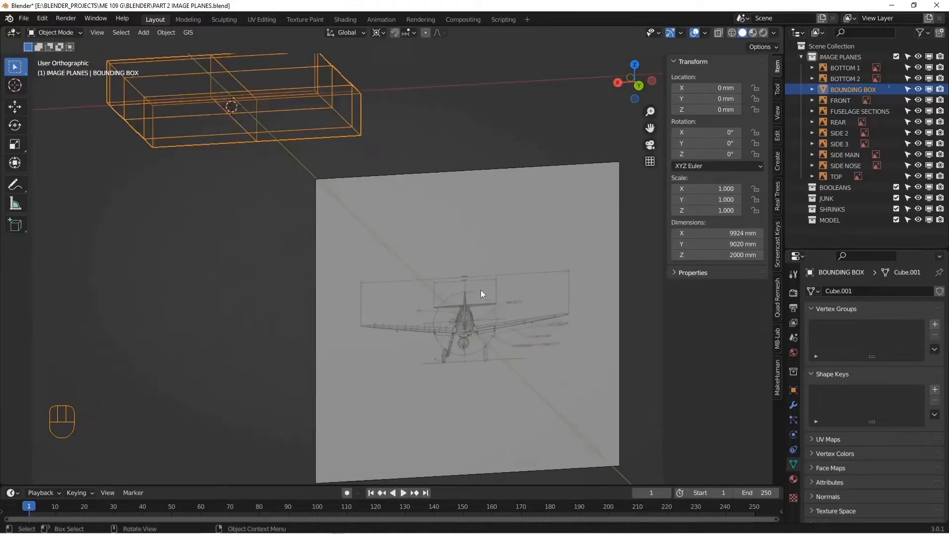
{"action": "middle_click_drag", "start_coordinate": [228, 192], "coordinate": [395, 212], "text": "alt"}
{"action": "scroll", "coordinate": [298, 204], "scroll_direction": "down", "scroll_amount": 4}
{"action": "middle_click_drag", "start_coordinate": [578, 220], "coordinate": [394, 163], "text": "alt+shift"}
Step: Hide the SIDE 2, SIDE 3, SIDE NOSE and FUSELAGE SECTIONS planes, leaving SIDE MAIN shown at the side
{"action": "left_click", "coordinate": [387, 147]}
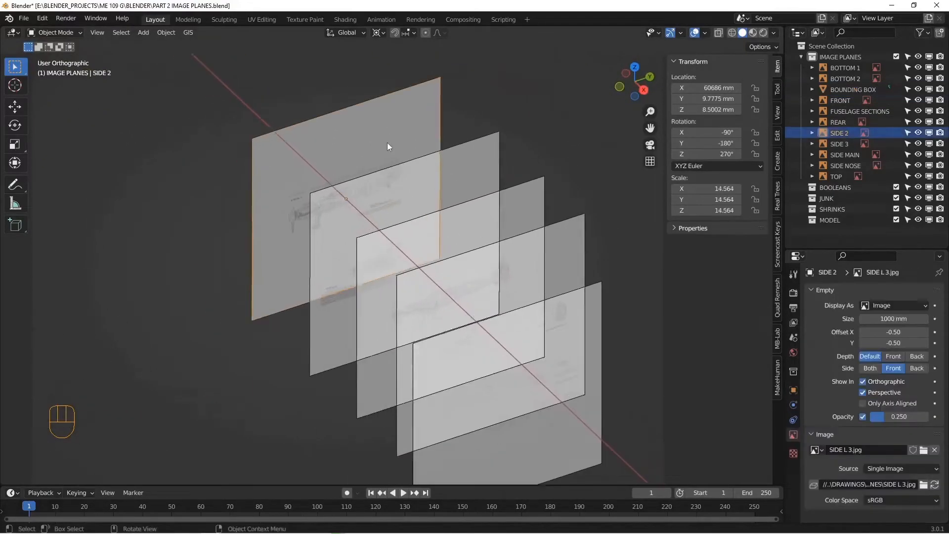
{"action": "scroll", "coordinate": [387, 143], "scroll_direction": "up", "scroll_amount": 2}
{"action": "key", "text": "h"}
{"action": "left_click", "coordinate": [454, 205]}
{"action": "key", "text": "h"}
{"action": "left_click", "coordinate": [361, 148]}
{"action": "key", "text": "h"}
{"action": "left_click", "coordinate": [422, 291]}
{"action": "key", "text": "h"}
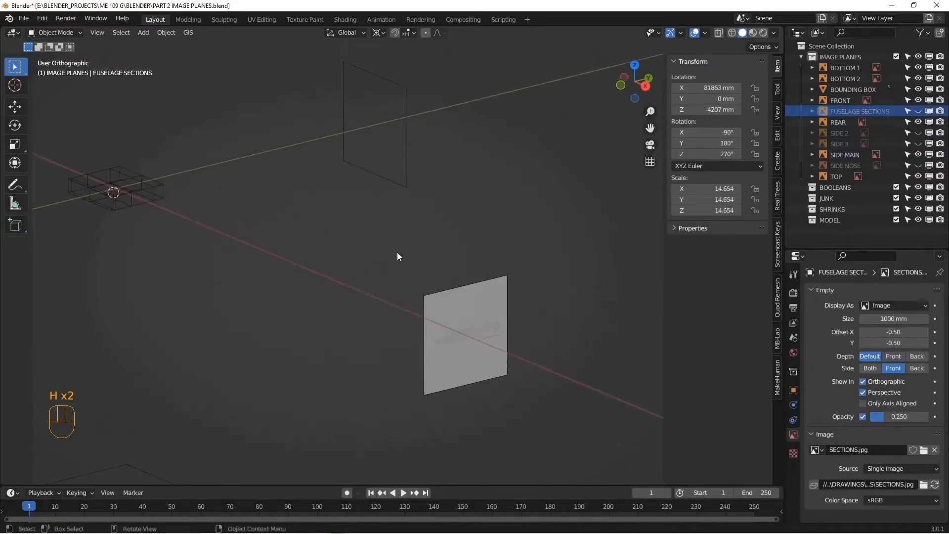
Step: Select the bounding box in the right side view and enter Edit Mode
{"action": "key", "text": "KP_3"}
{"action": "scroll", "coordinate": [414, 286], "scroll_direction": "up", "scroll_amount": 8}
{"action": "mouse_move", "coordinate": [426, 422]}
{"action": "middle_mouse_down", "text": "alt+shift"}
{"action": "mouse_move", "coordinate": [383, 325]}
{"action": "mouse_move", "coordinate": [393, 221]}
{"action": "middle_mouse_up", "text": "alt+shift"}
{"action": "scroll", "coordinate": [398, 237], "scroll_direction": "up", "scroll_amount": 3}
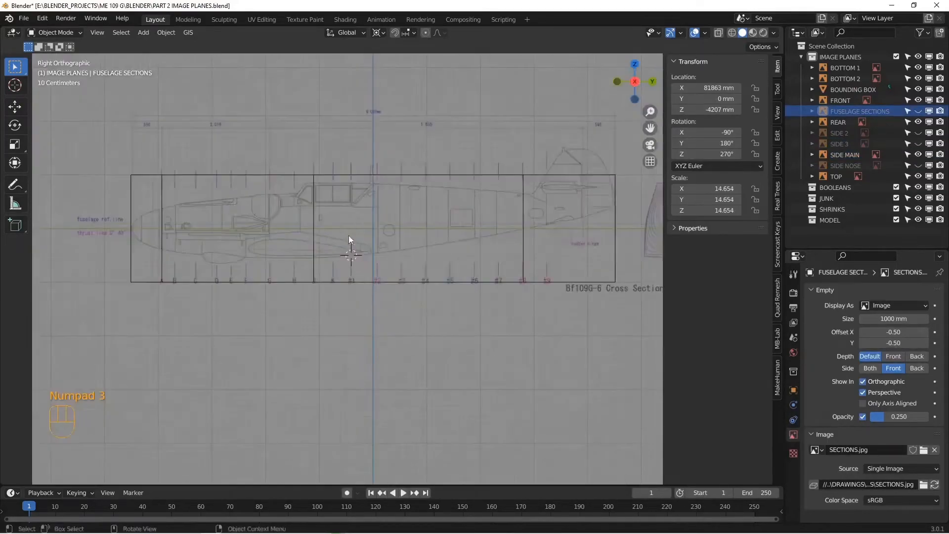
{"action": "scroll", "coordinate": [348, 242], "scroll_direction": "up", "scroll_amount": 2}
{"action": "left_click", "coordinate": [300, 212]}
{"action": "mouse_move", "coordinate": [300, 212]}
{"action": "middle_mouse_down", "text": "alt+shift"}
{"action": "mouse_move", "coordinate": [365, 220]}
{"action": "mouse_move", "coordinate": [398, 248]}
{"action": "mouse_move", "coordinate": [432, 242]}
{"action": "mouse_move", "coordinate": [412, 242]}
{"action": "middle_mouse_up", "text": "alt+shift"}
{"action": "left_click", "coordinate": [377, 223]}
{"action": "key", "text": "Tab"}
Step: Try to raise the bounding box's upper edge along Z towards the fin top, without X-ray selection
{"action": "scroll", "coordinate": [398, 247], "scroll_direction": "down", "scroll_amount": 4}
{"action": "left_click_drag", "start_coordinate": [204, 195], "coordinate": [445, 250]}
{"action": "scroll", "coordinate": [402, 230], "scroll_direction": "up", "scroll_amount": 6}
{"action": "left_click_drag", "start_coordinate": [531, 238], "coordinate": [445, 246], "text": "alt+shift"}
{"action": "key", "text": "n"}
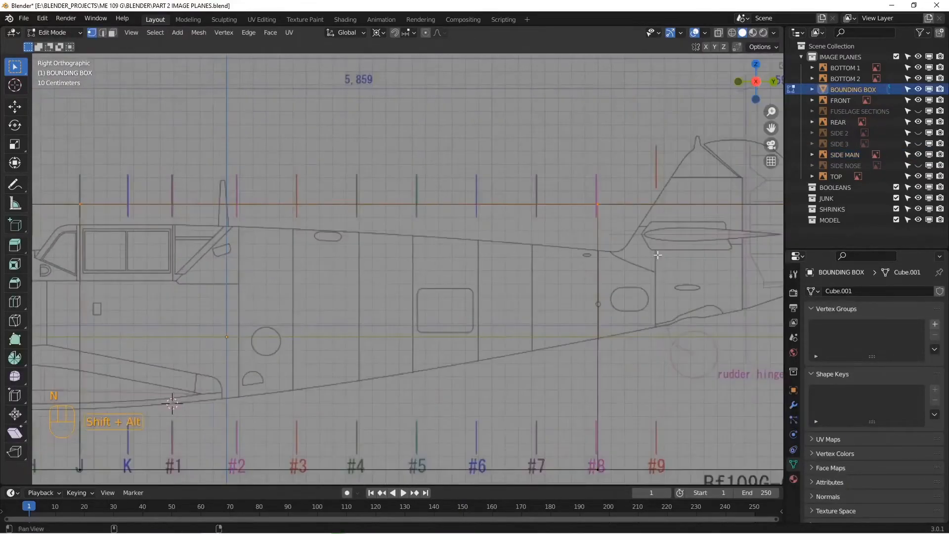
{"action": "left_click_drag", "start_coordinate": [657, 255], "coordinate": [496, 250], "text": "alt+shift"}
{"action": "key", "text": "g"}
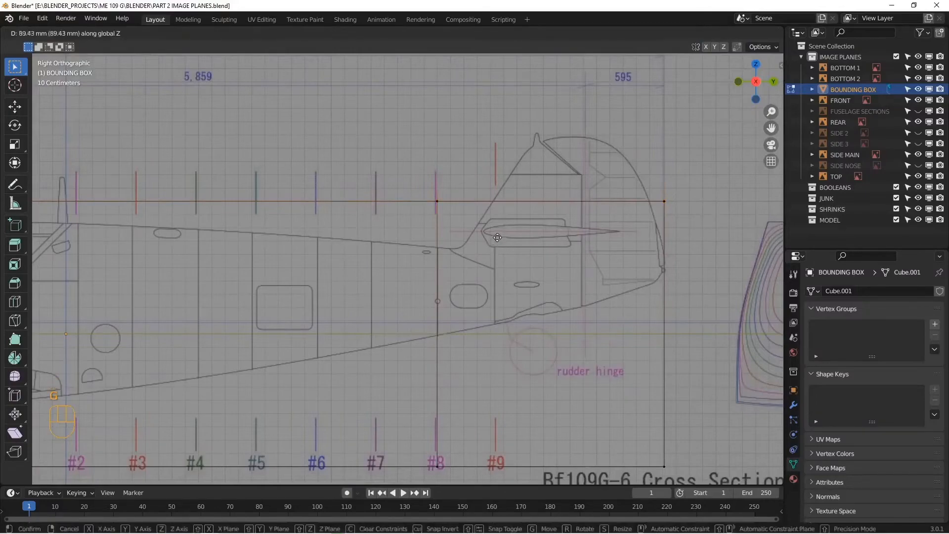
{"action": "left_click", "coordinate": [500, 210]}
Step: With X-ray selection, raise all the bounding box's upper vertices about 484 mm along Z to the top of the fin
{"action": "key", "text": "Home"}
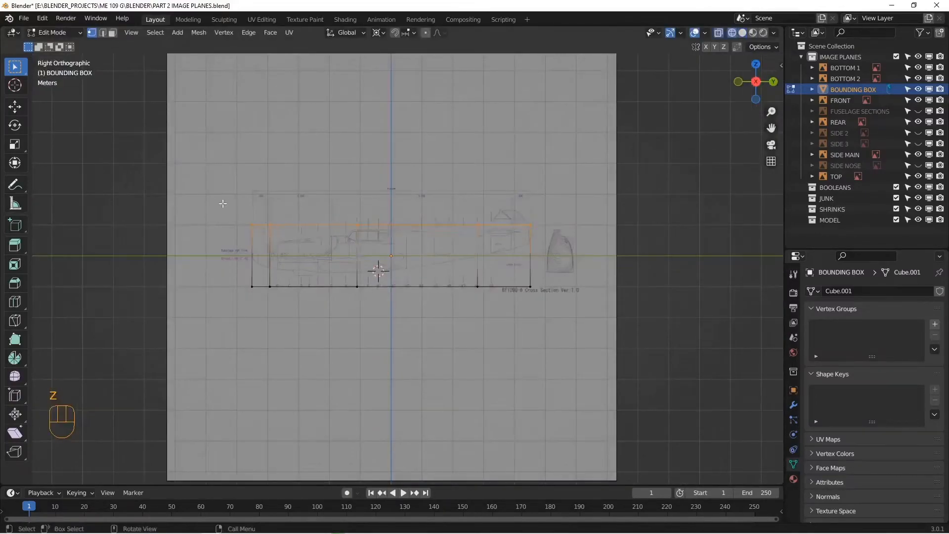
{"action": "key", "text": "z"}
{"action": "scroll", "coordinate": [521, 233], "scroll_direction": "up", "scroll_amount": 8}
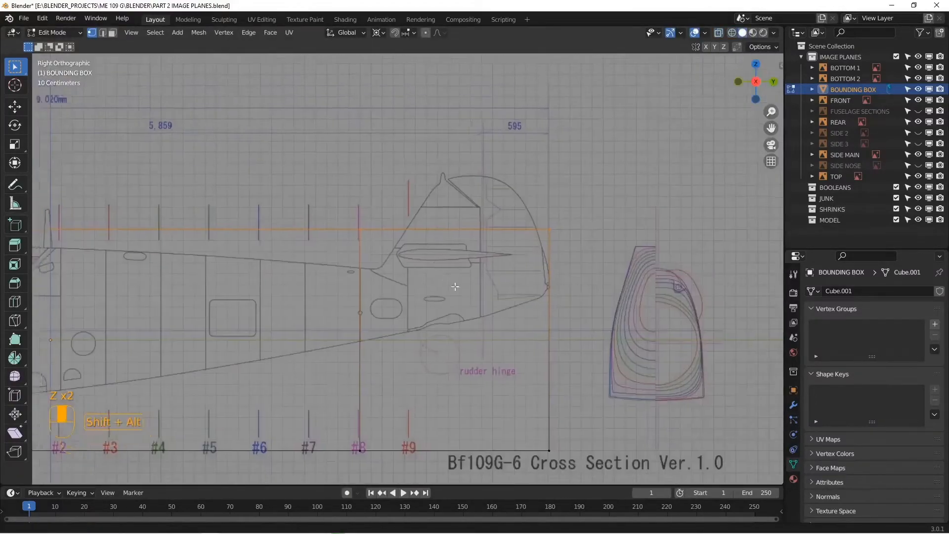
{"action": "key", "text": "g"}
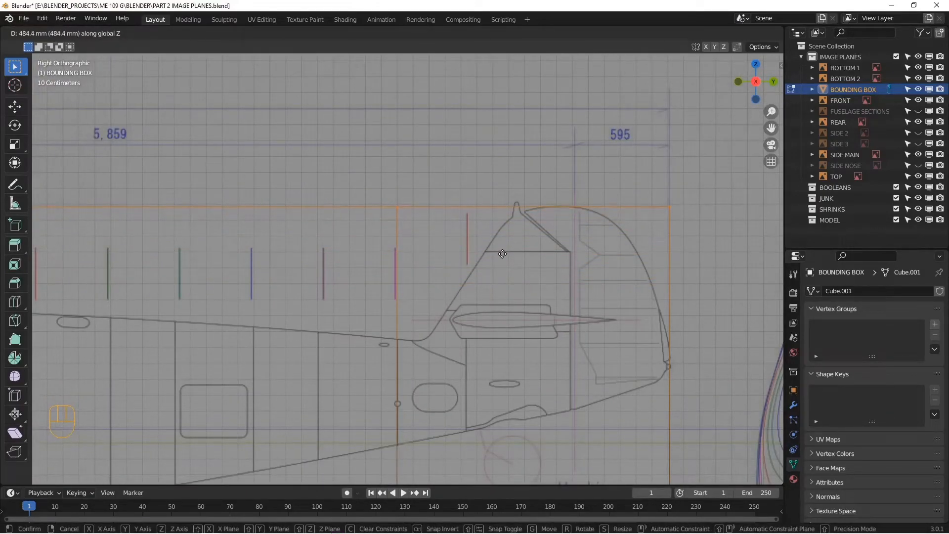
{"action": "left_click", "coordinate": [500, 248]}
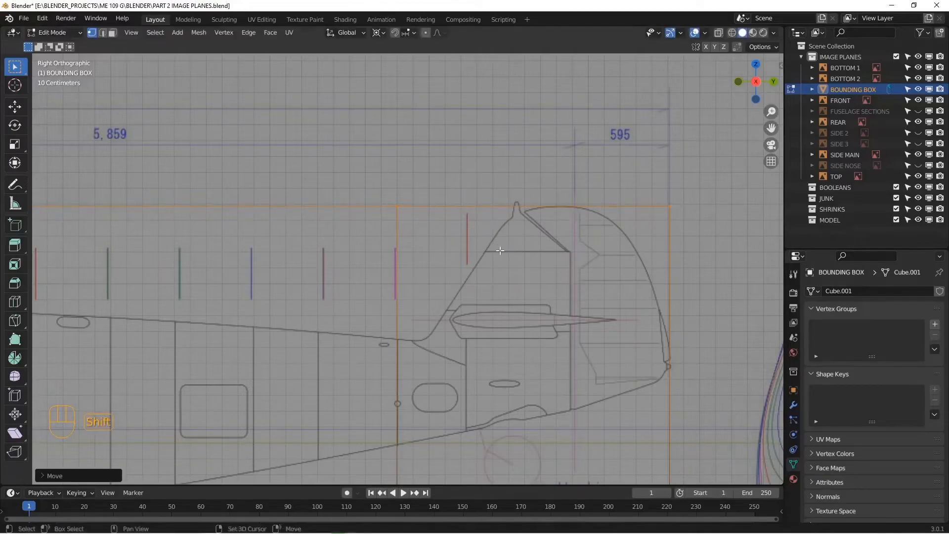
Step: Try to raise the bounding box's lower edge about 414 mm along Z without X-ray selection, and undo the move
{"action": "key", "text": "Home"}
{"action": "scroll", "coordinate": [432, 364], "scroll_direction": "up", "scroll_amount": 8}
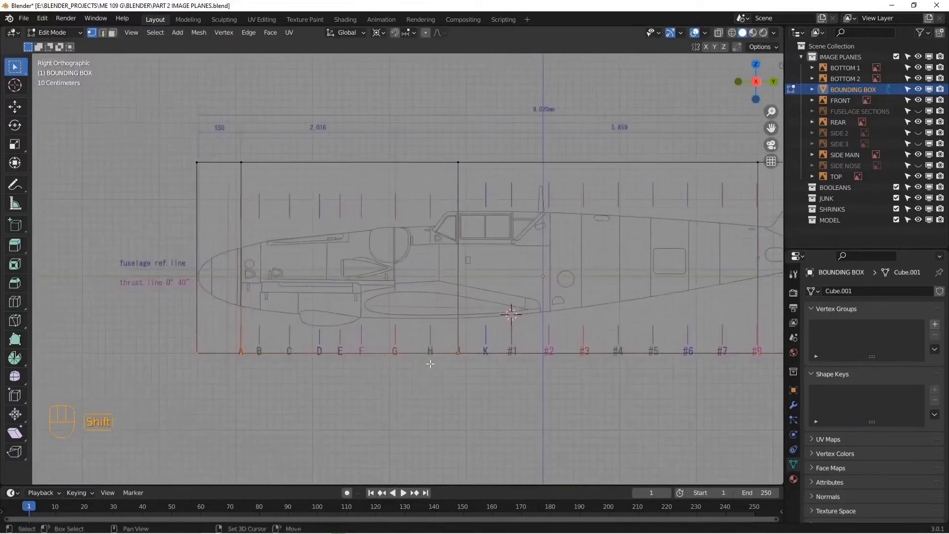
{"action": "key", "text": "g"}
{"action": "key", "text": "z"}
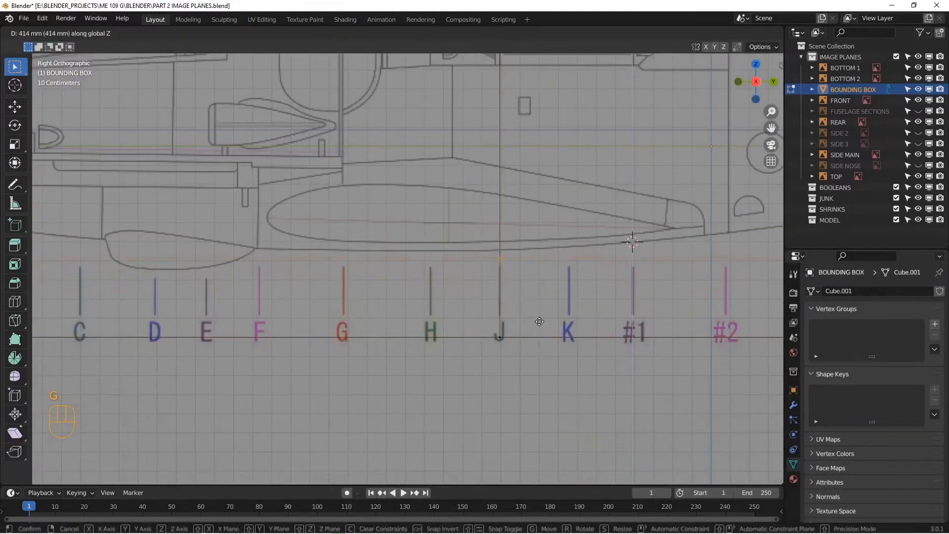
{"action": "left_click", "coordinate": [540, 313]}
{"action": "scroll", "coordinate": [536, 296], "scroll_direction": "down", "scroll_amount": 7}
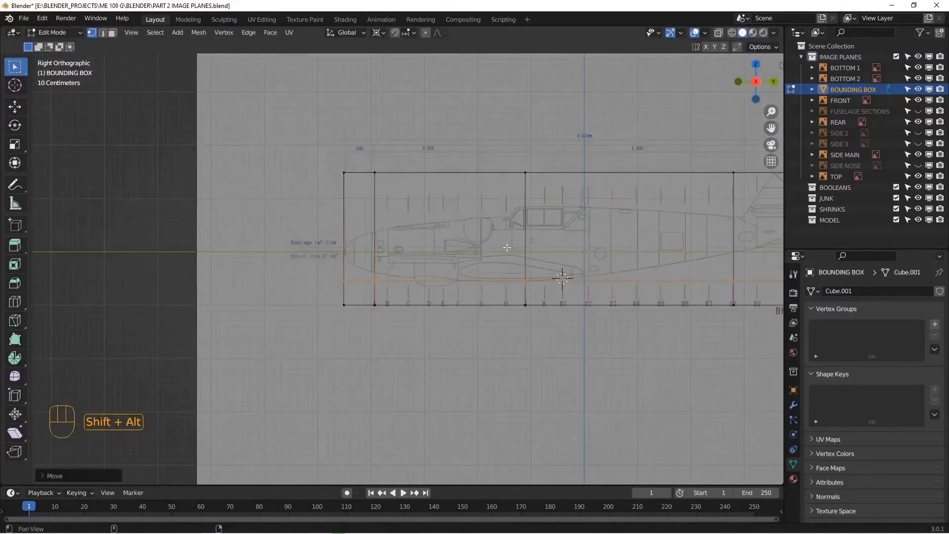
{"action": "left_click_drag", "start_coordinate": [506, 248], "coordinate": [439, 307], "text": "alt+shift"}
{"action": "key", "text": "ctrl+z"}
Step: With X-ray selection, raise all the bounding box's lower vertices about 411 mm along Z to the underside of the fuselage
{"action": "left_click_drag", "start_coordinate": [497, 373], "coordinate": [459, 291], "text": "alt+shift"}
{"action": "key", "text": "z"}
{"action": "left_click", "coordinate": [377, 295]}
{"action": "scroll", "coordinate": [467, 291], "scroll_direction": "up", "scroll_amount": 4}
{"action": "key", "text": "g"}
{"action": "key", "text": "z"}
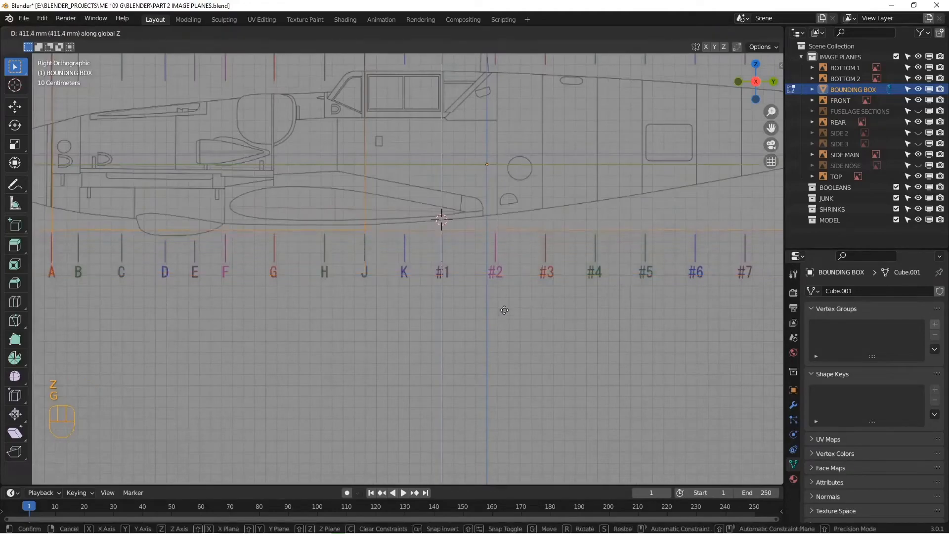
{"action": "left_click", "coordinate": [504, 306]}
{"action": "scroll", "coordinate": [500, 294], "scroll_direction": "down", "scroll_amount": 4}
{"action": "left_click_drag", "start_coordinate": [494, 284], "coordinate": [367, 368], "text": "alt+shift"}
{"action": "scroll", "coordinate": [588, 253], "scroll_direction": "up", "scroll_amount": 6}
{"action": "scroll", "coordinate": [544, 212], "scroll_direction": "down", "scroll_amount": 6}
{"action": "left_click_drag", "start_coordinate": [247, 351], "coordinate": [404, 343], "text": "alt+shift"}
{"action": "scroll", "coordinate": [406, 343], "scroll_direction": "up", "scroll_amount": 7}
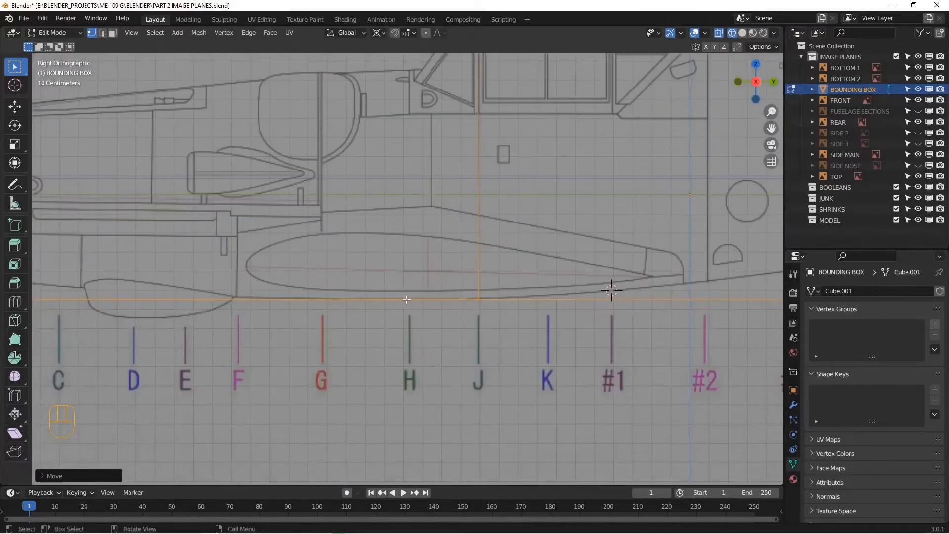
Step: Check the resized bounding box against the drawings in the front view and from below
{"action": "scroll", "coordinate": [414, 299], "scroll_direction": "down", "scroll_amount": 5}
{"action": "key", "text": "KP_1"}
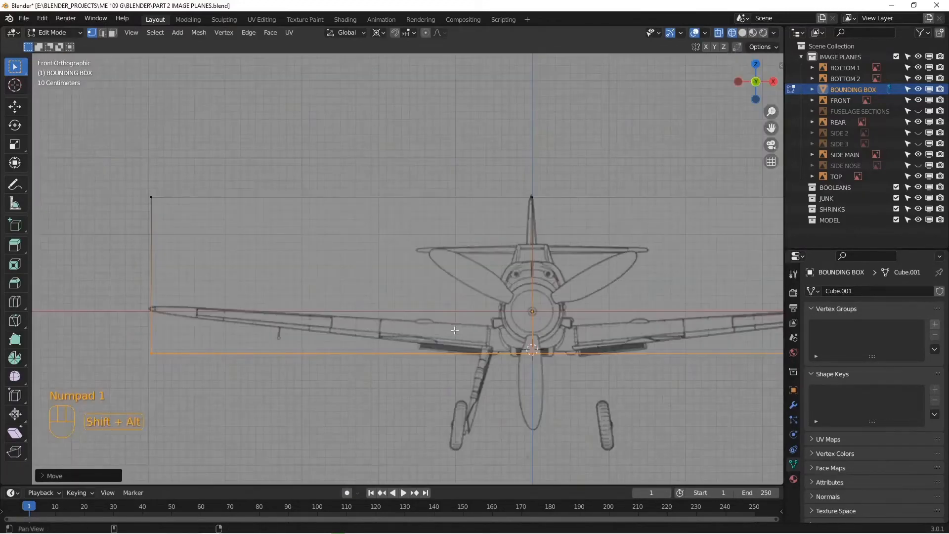
{"action": "left_click_drag", "start_coordinate": [500, 305], "coordinate": [418, 317], "text": "alt+shift"}
{"action": "scroll", "coordinate": [418, 317], "scroll_direction": "up", "scroll_amount": 2}
{"action": "scroll", "coordinate": [432, 343], "scroll_direction": "down", "scroll_amount": 1}
{"action": "left_click_drag", "start_coordinate": [411, 384], "coordinate": [420, 348], "text": "alt+shift"}
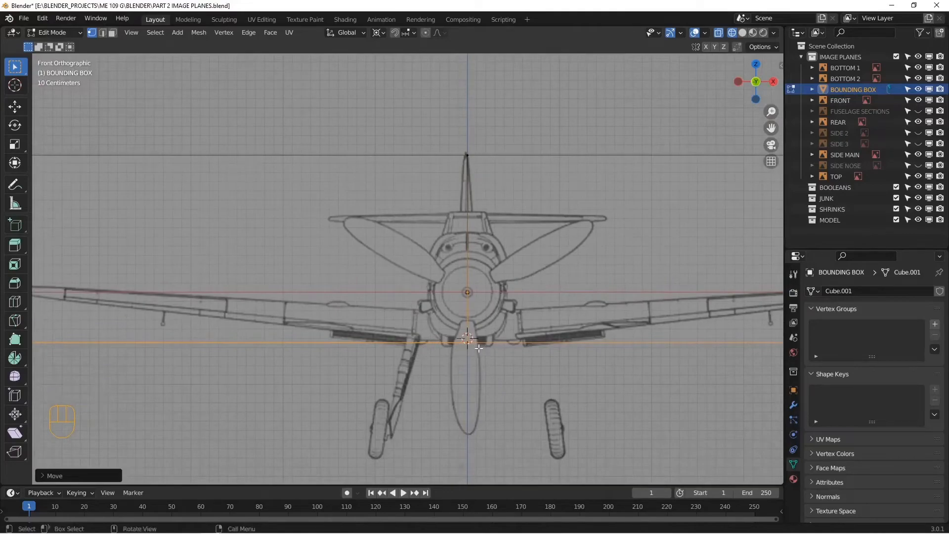
{"action": "scroll", "coordinate": [466, 354], "scroll_direction": "up", "scroll_amount": 6}
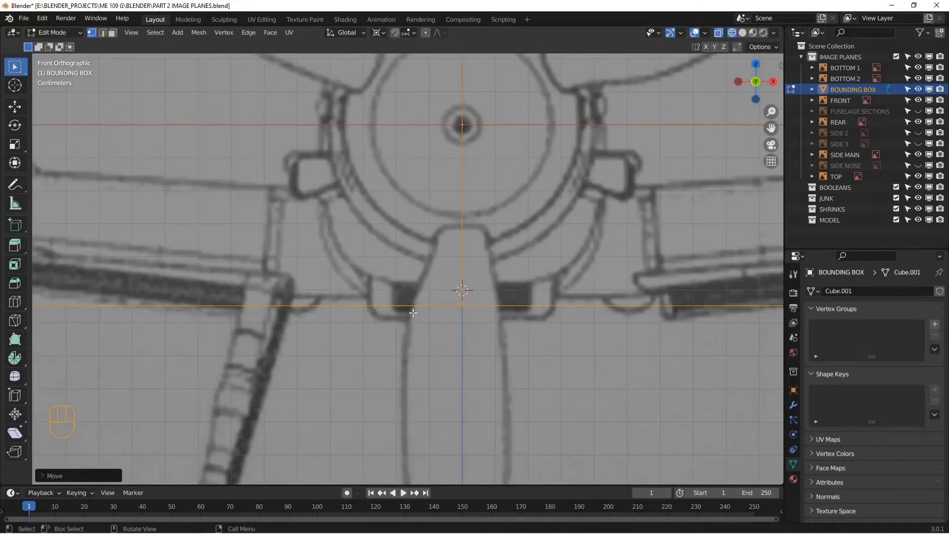
{"action": "scroll", "coordinate": [462, 274], "scroll_direction": "down", "scroll_amount": 4}
{"action": "scroll", "coordinate": [459, 248], "scroll_direction": "up", "scroll_amount": 1, "text": "alt"}
{"action": "key", "text": "ctrl+KP_7"}
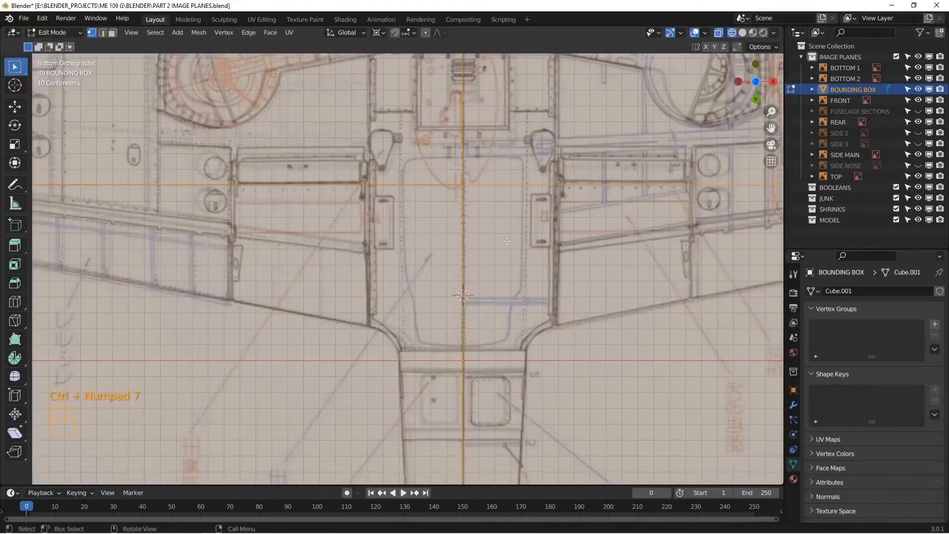
Step: Leave mesh editing and make the FRONT image plane display only on its front side
{"action": "key", "text": "ctrl+KP_1"}
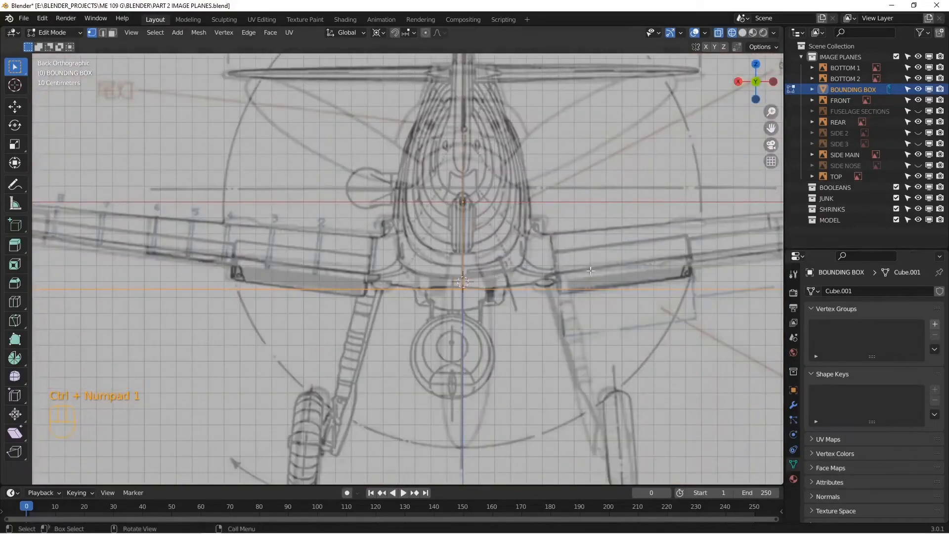
{"action": "scroll", "coordinate": [574, 273], "scroll_direction": "down", "scroll_amount": 8}
{"action": "left_click_drag", "start_coordinate": [572, 274], "coordinate": [599, 295], "text": "alt"}
{"action": "scroll", "coordinate": [599, 295], "scroll_direction": "down", "scroll_amount": 8}
{"action": "left_click_drag", "start_coordinate": [685, 344], "coordinate": [485, 212], "text": "alt+shift"}
{"action": "key", "text": "Tab"}
{"action": "left_click", "coordinate": [538, 272]}
{"action": "scroll", "coordinate": [538, 271], "scroll_direction": "up", "scroll_amount": 3}
{"action": "left_click_drag", "start_coordinate": [486, 262], "coordinate": [543, 279], "text": "alt"}
{"action": "scroll", "coordinate": [347, 259], "scroll_direction": "down", "scroll_amount": 5}
{"action": "left_click_drag", "start_coordinate": [188, 209], "coordinate": [546, 304], "text": "alt+shift"}
{"action": "left_click_drag", "start_coordinate": [372, 283], "coordinate": [316, 279], "text": "alt"}
{"action": "left_click_drag", "start_coordinate": [504, 116], "coordinate": [463, 213], "text": "alt+shift"}
{"action": "left_click", "coordinate": [454, 240]}
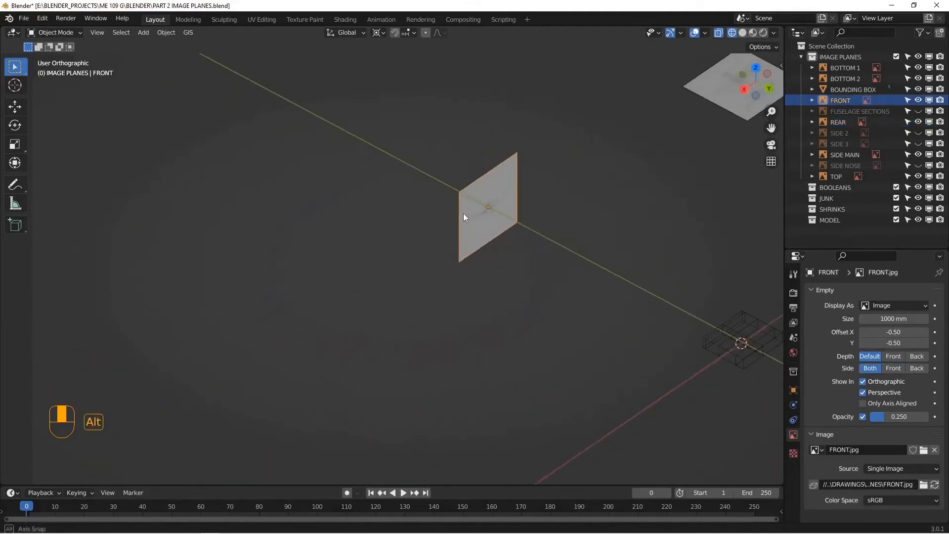
{"action": "left_click", "coordinate": [893, 368]}
Step: Check the drawings from behind, and select the bounding box to compare it with the side drawing
{"action": "left_click_drag", "start_coordinate": [529, 322], "coordinate": [516, 294], "text": "alt"}
{"action": "key", "text": "ctrl+KP_1"}
{"action": "scroll", "coordinate": [517, 294], "scroll_direction": "up", "scroll_amount": 5}
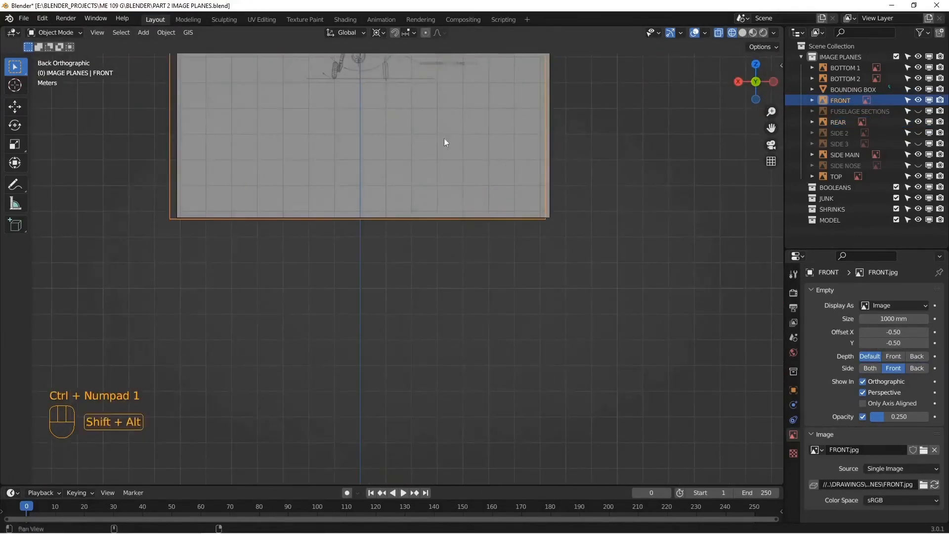
{"action": "left_click_drag", "start_coordinate": [459, 141], "coordinate": [491, 325], "text": "alt+shift"}
{"action": "scroll", "coordinate": [490, 325], "scroll_direction": "up", "scroll_amount": 5}
{"action": "key", "text": "alt+a"}
{"action": "left_click", "coordinate": [465, 300]}
{"action": "mouse_move", "coordinate": [329, 304]}
{"action": "left_mouse_down", "text": "alt+shift"}
{"action": "mouse_move", "coordinate": [469, 345]}
{"action": "mouse_move", "coordinate": [459, 317]}
{"action": "left_mouse_up", "text": "alt+shift"}
{"action": "key", "text": "KP_3"}
{"action": "scroll", "coordinate": [510, 306], "scroll_direction": "down", "scroll_amount": 4}
{"action": "scroll", "coordinate": [434, 288], "scroll_direction": "up", "scroll_amount": 4}
{"action": "left_click_drag", "start_coordinate": [434, 288], "coordinate": [562, 272], "text": "alt+shift"}
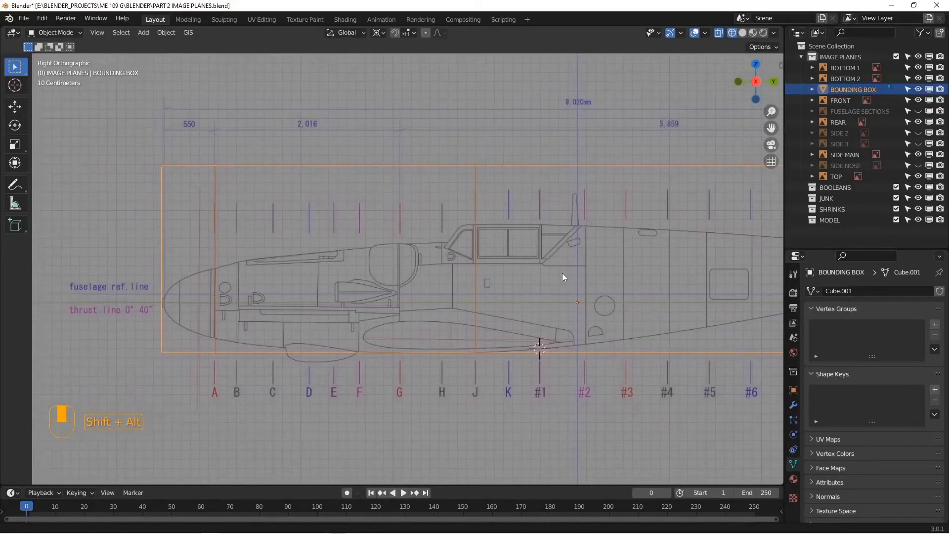
Step: Add one lengthwise loop cut to the bounding box's +X half and slide it inward to the wing root
{"action": "key", "text": "KP_7"}
{"action": "scroll", "coordinate": [388, 197], "scroll_direction": "down", "scroll_amount": 2}
{"action": "scroll", "coordinate": [441, 298], "scroll_direction": "up", "scroll_amount": 1}
{"action": "key", "text": "Tab"}
{"action": "scroll", "coordinate": [442, 298], "scroll_direction": "up", "scroll_amount": 2}
{"action": "key", "text": "alt+a"}
{"action": "scroll", "coordinate": [411, 208], "scroll_direction": "up", "scroll_amount": 2}
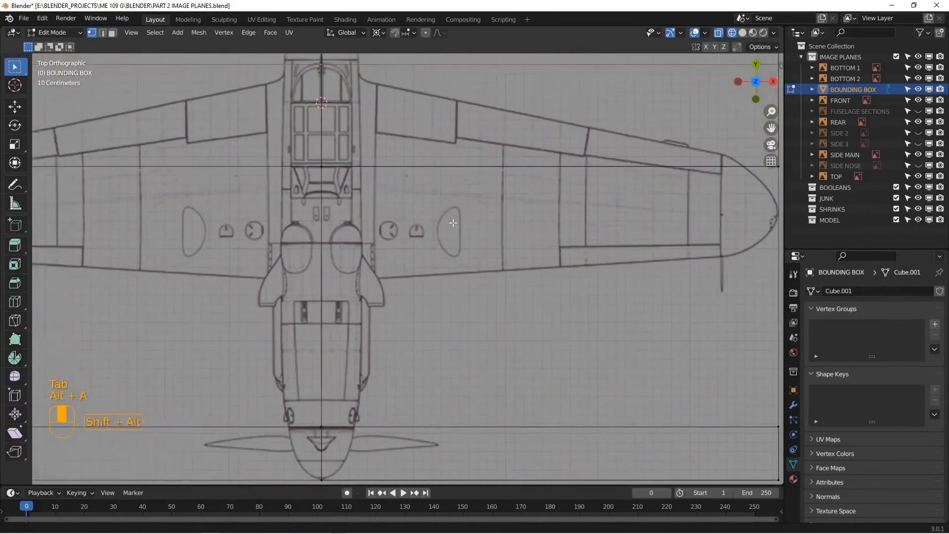
{"action": "scroll", "coordinate": [411, 208], "scroll_direction": "down", "scroll_amount": 4}
{"action": "key", "text": "ctrl+r"}
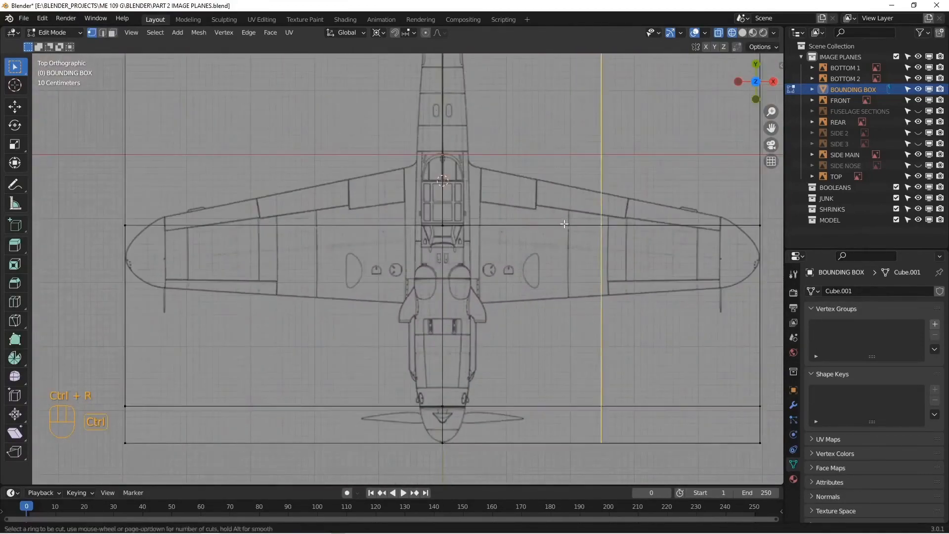
{"action": "left_click", "coordinate": [565, 224]}
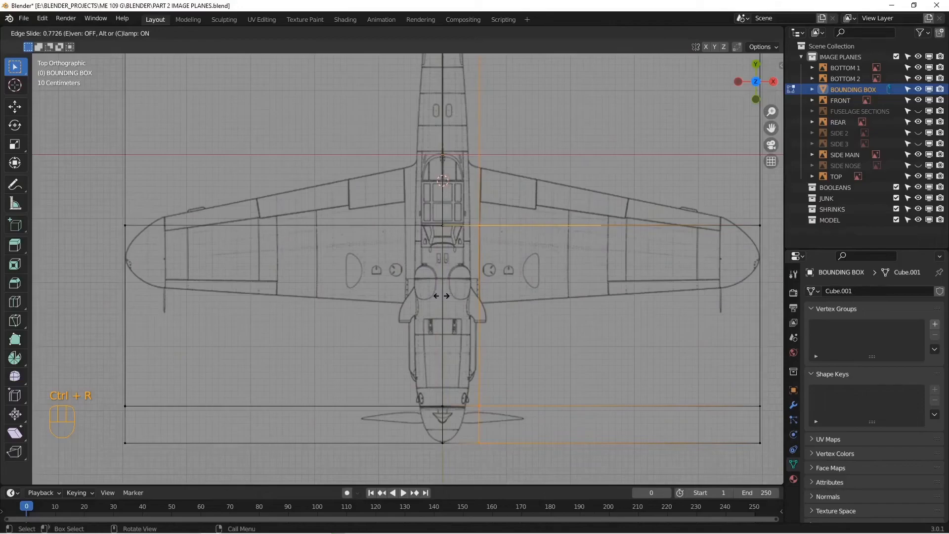
{"action": "left_click", "coordinate": [442, 296]}
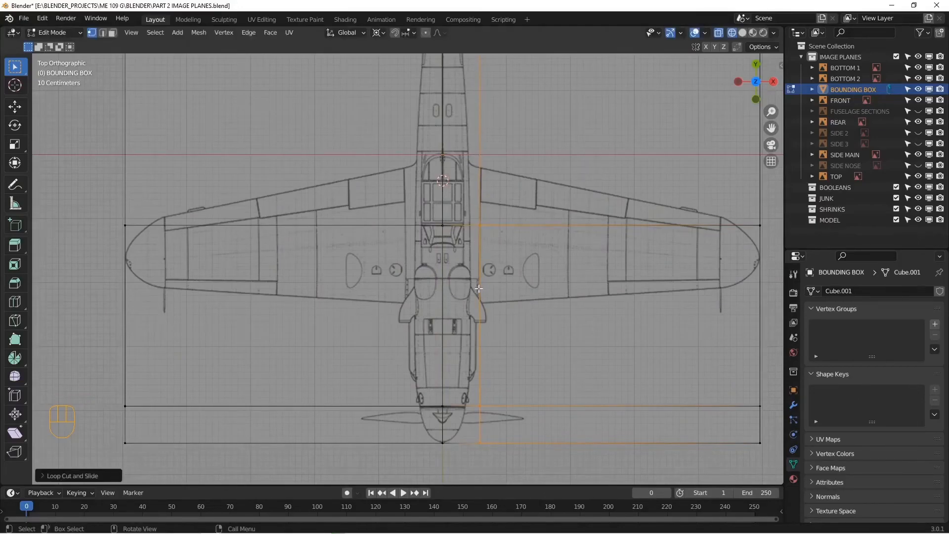
Step: Compare the new edge loop with the wing root from below and inspect the tail in the right side view
{"action": "key", "text": "ctrl+KP_7"}
{"action": "scroll", "coordinate": [485, 247], "scroll_direction": "up", "scroll_amount": 8}
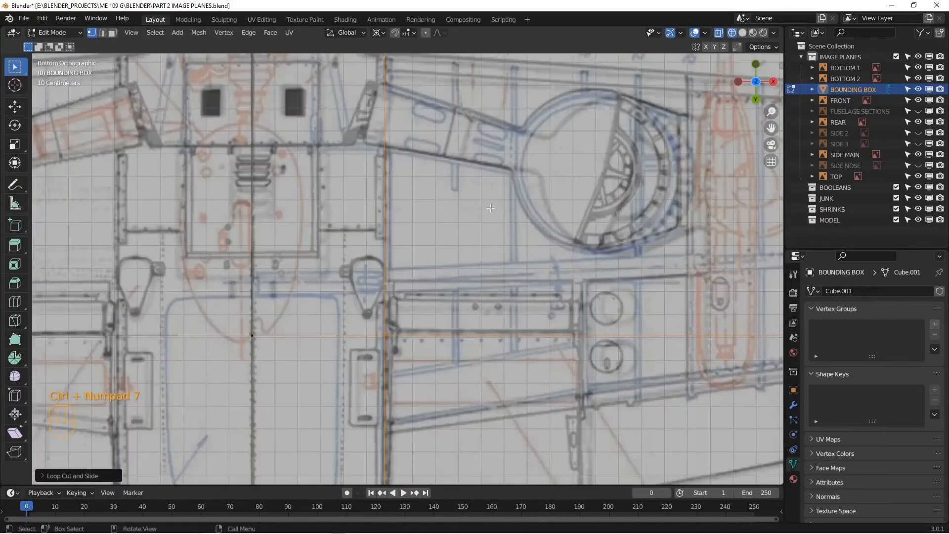
{"action": "left_click_drag", "start_coordinate": [490, 208], "coordinate": [499, 275], "text": "alt+shift"}
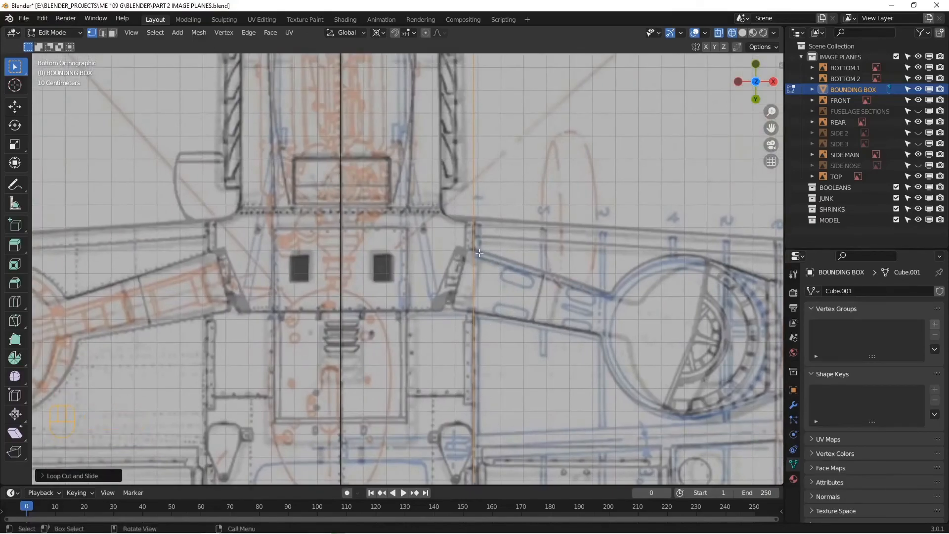
{"action": "scroll", "coordinate": [479, 251], "scroll_direction": "down", "scroll_amount": 8}
{"action": "key", "text": "KP_3"}
{"action": "scroll", "coordinate": [496, 313], "scroll_direction": "up", "scroll_amount": 6}
{"action": "middle_click_drag", "start_coordinate": [497, 314], "coordinate": [306, 285], "text": "shift"}
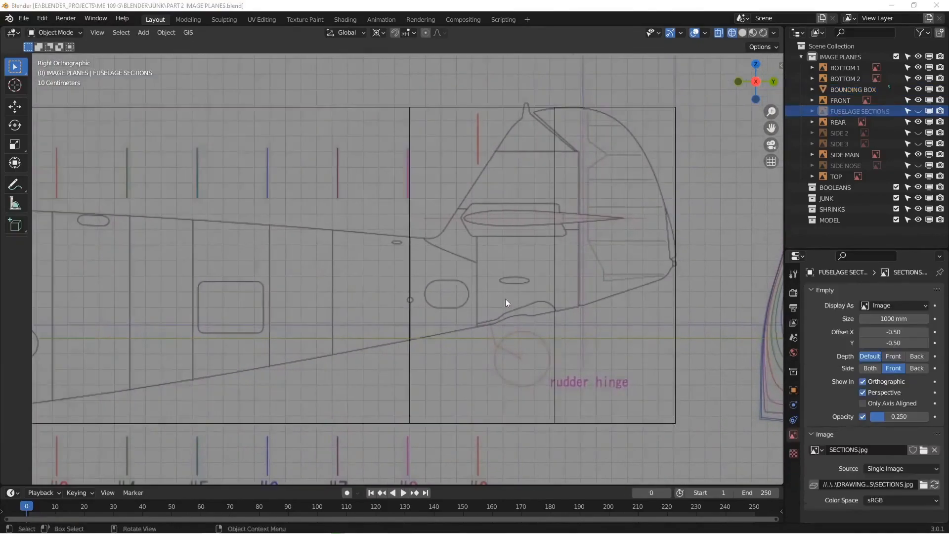
Step: Select the SIDE MAIN image plane in the right side view
{"action": "scroll", "coordinate": [505, 299], "scroll_direction": "up", "scroll_amount": 2}
{"action": "scroll", "coordinate": [504, 269], "scroll_direction": "down", "scroll_amount": 6}
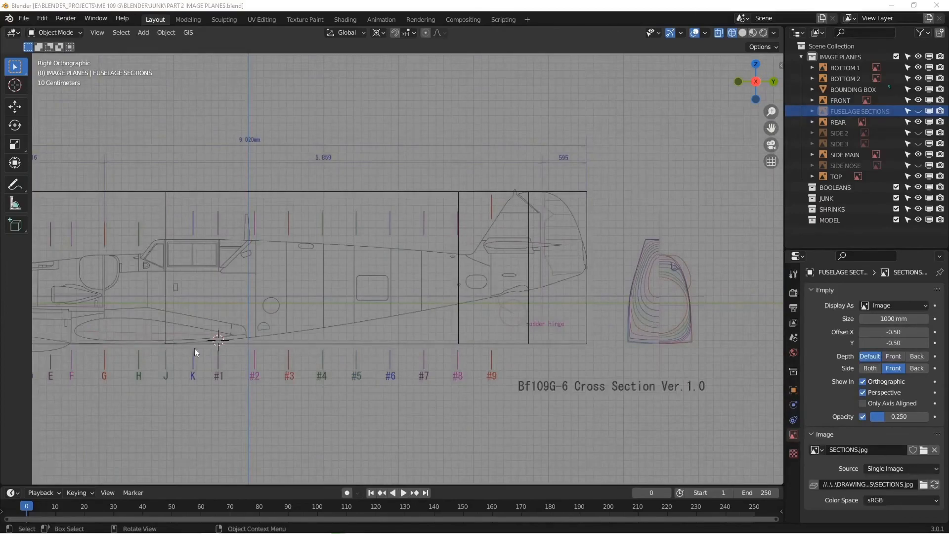
{"action": "left_click", "coordinate": [231, 304]}
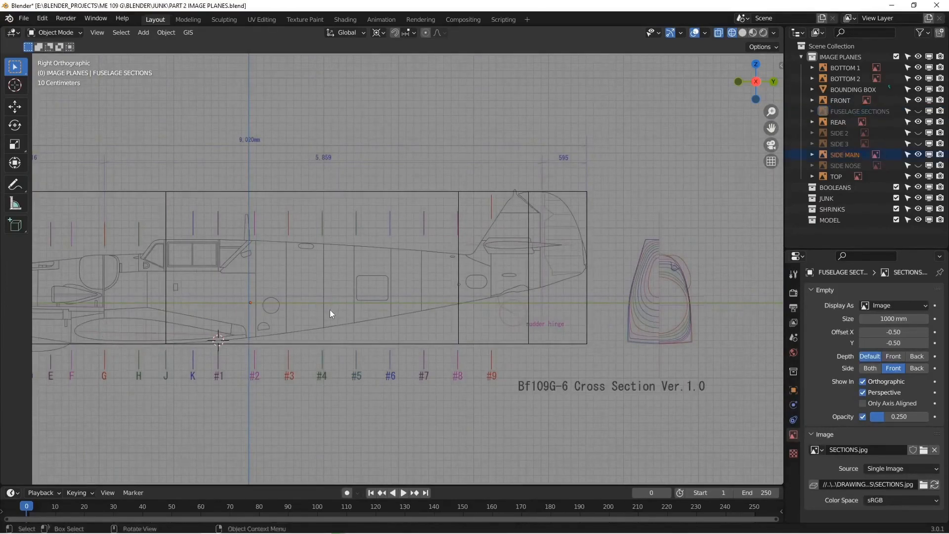